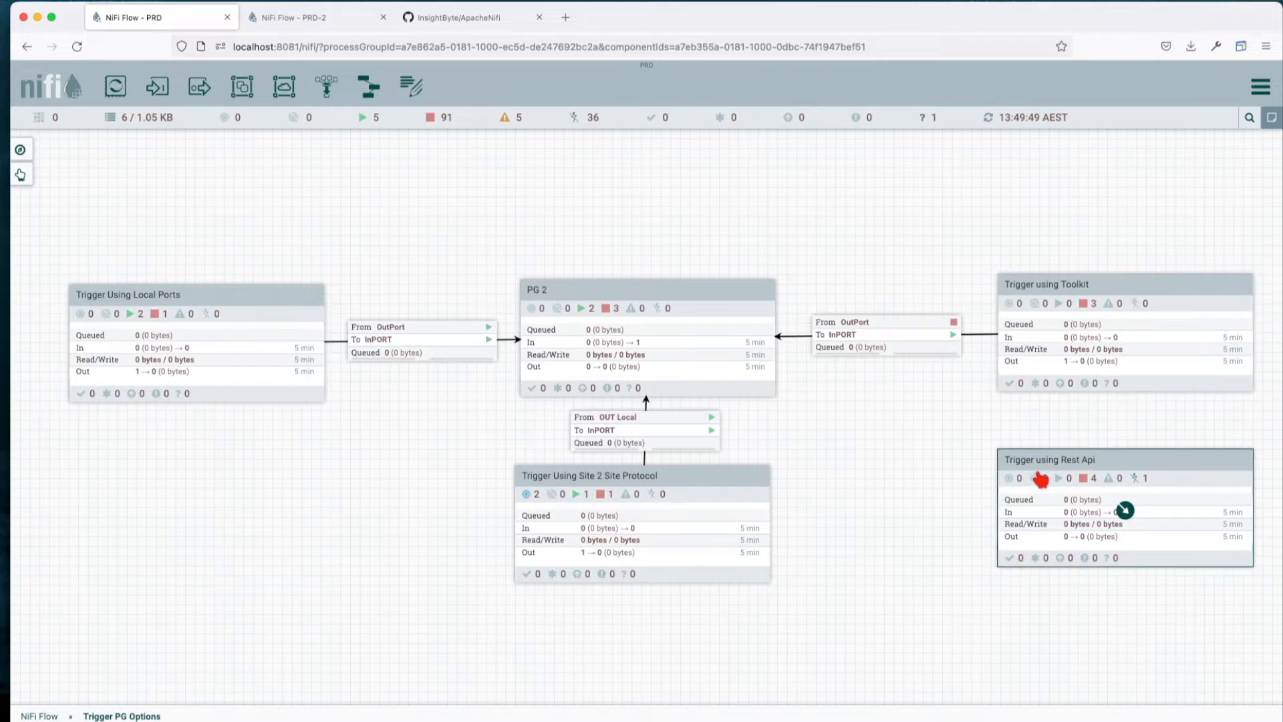
Look over the InsightByte/ApacheNifi repository on GitHub and return to the PRD flow.
left_click(929, 466)
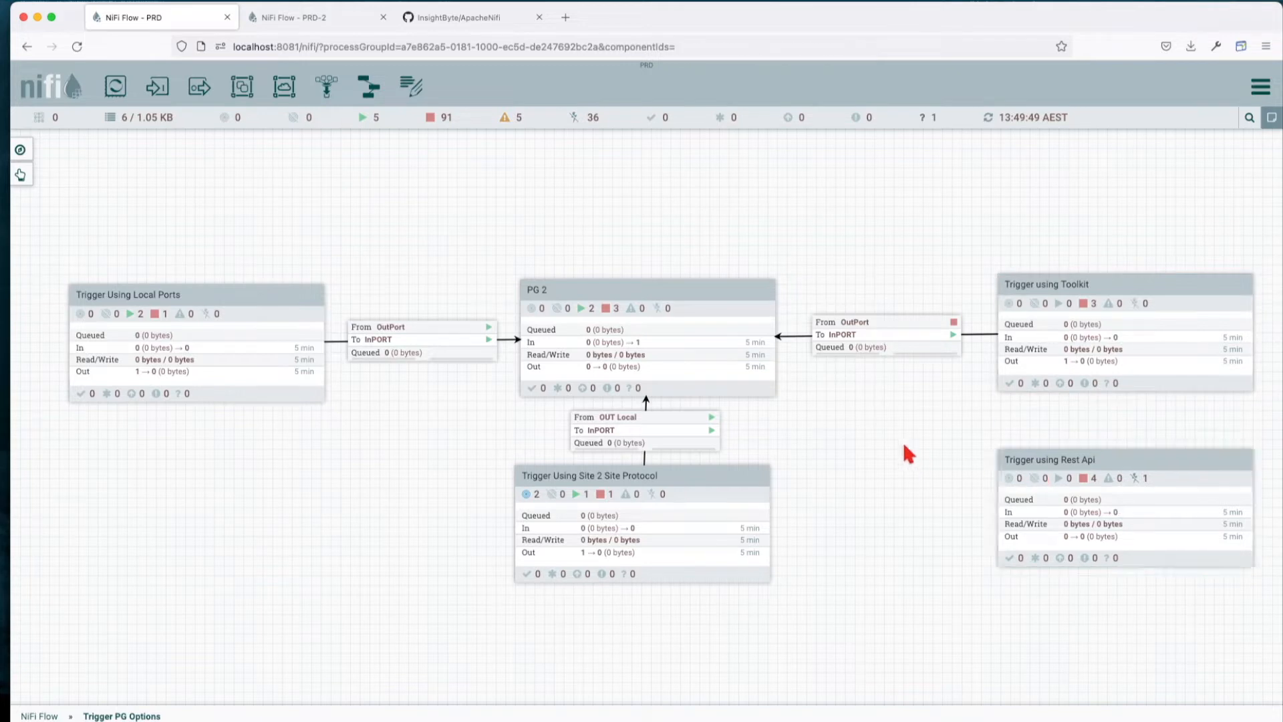
left_click(429, 16)
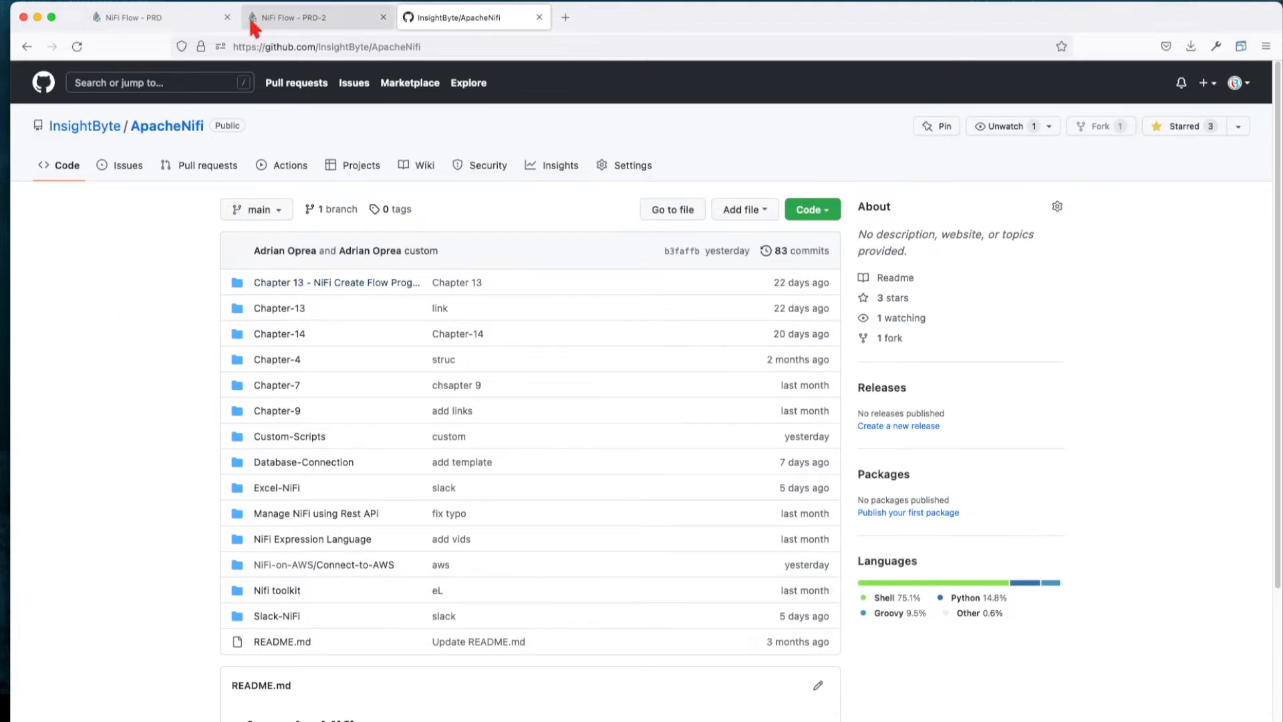
left_click(191, 25)
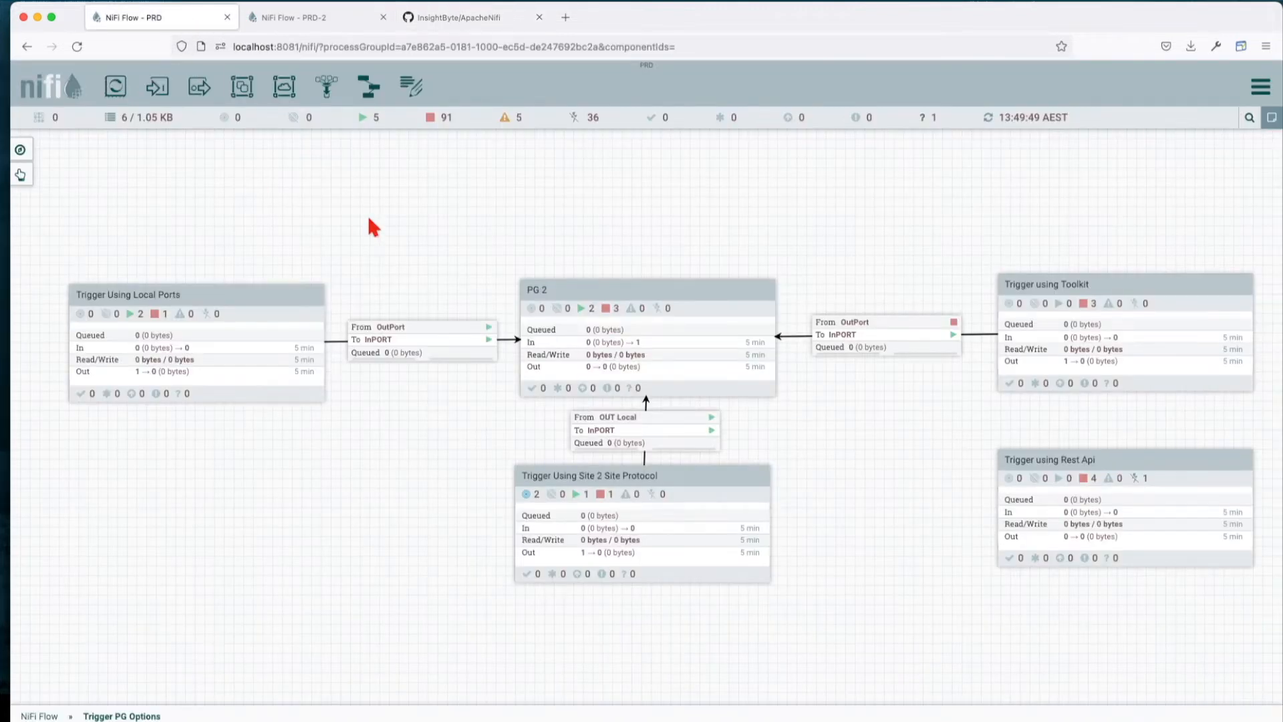
Open the PG 2 process group and review the relationships and properties of its Do something processor.
double_click(549, 292)
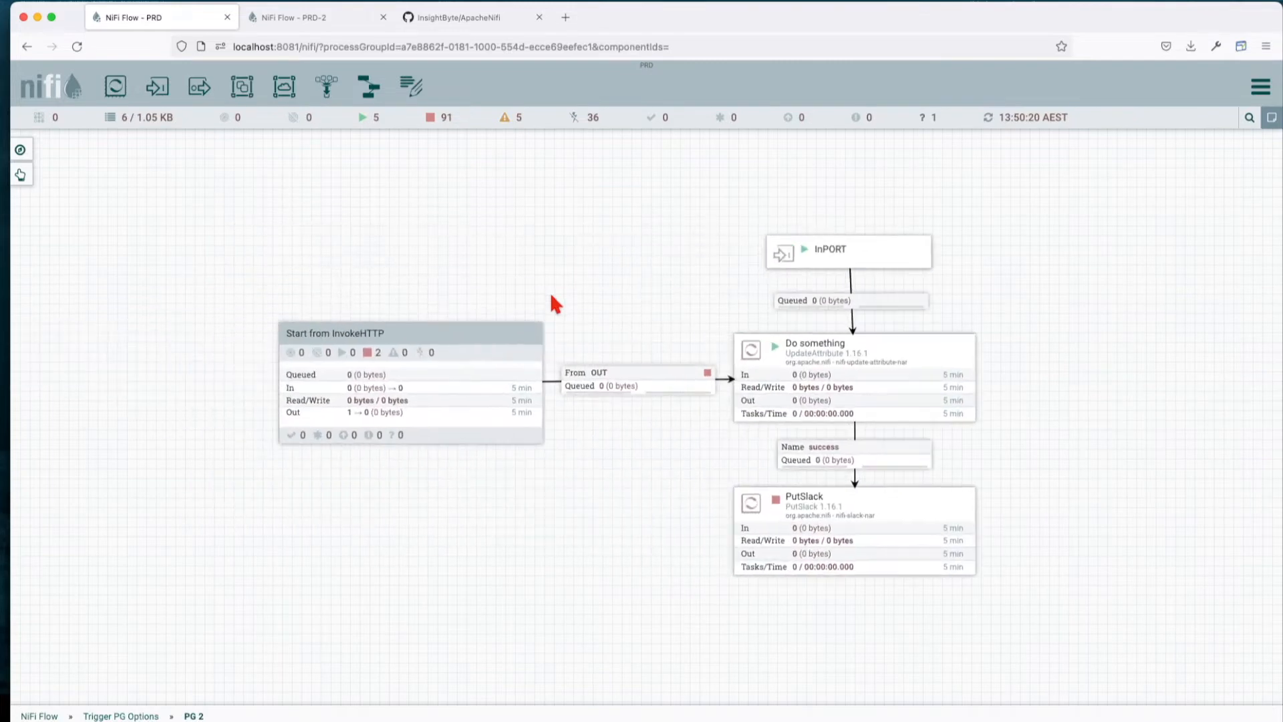
left_click_drag(565, 280, 556, 247)
left_click_drag(556, 247, 554, 243)
double_click(623, 292)
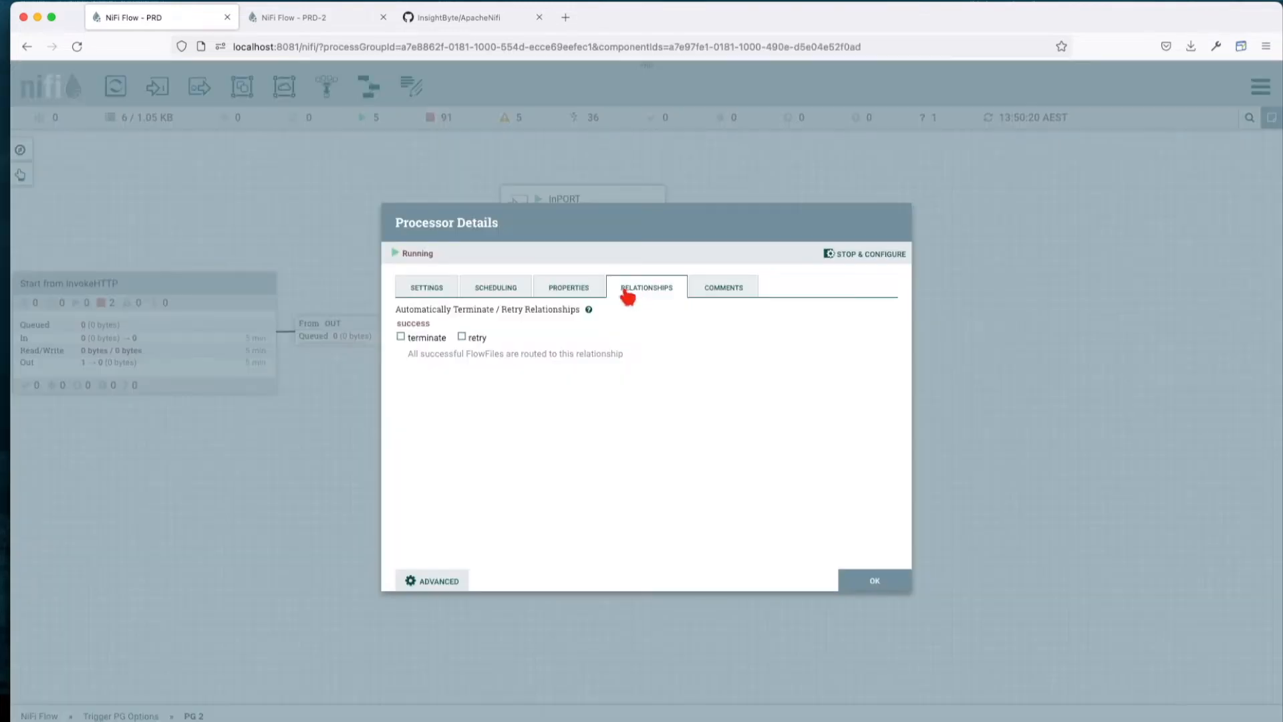
left_click(563, 288)
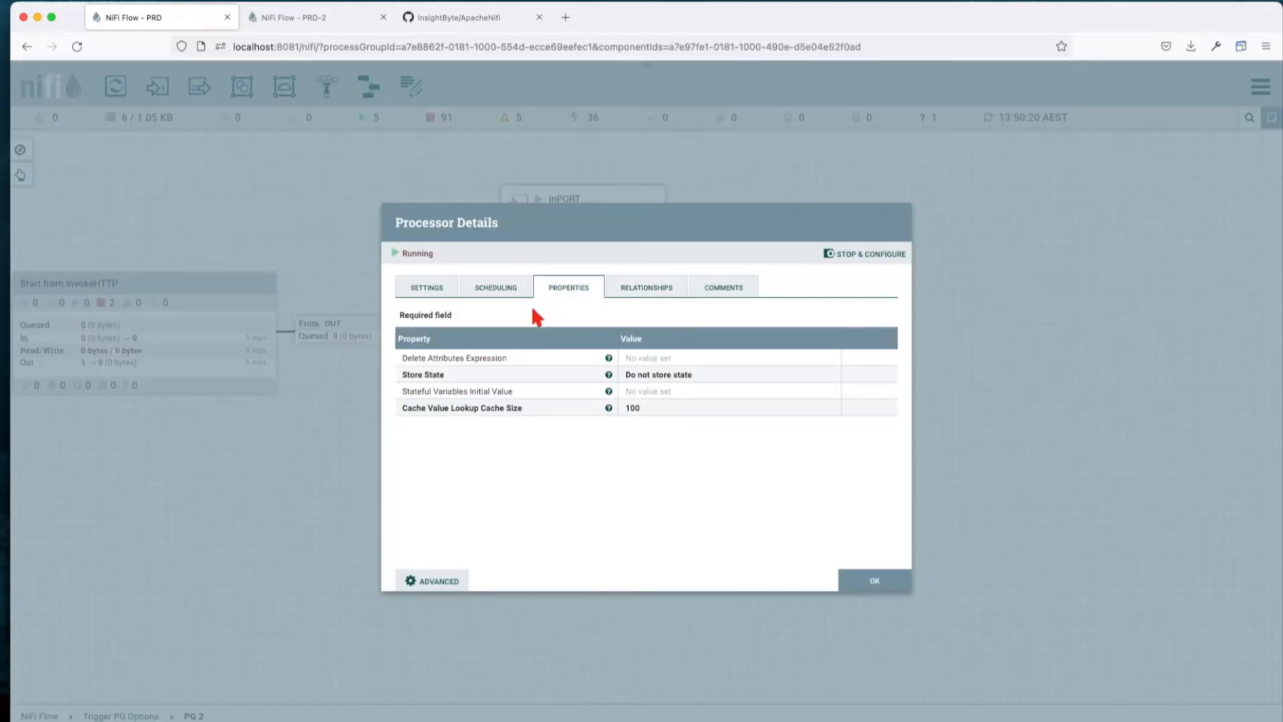
left_click(859, 581)
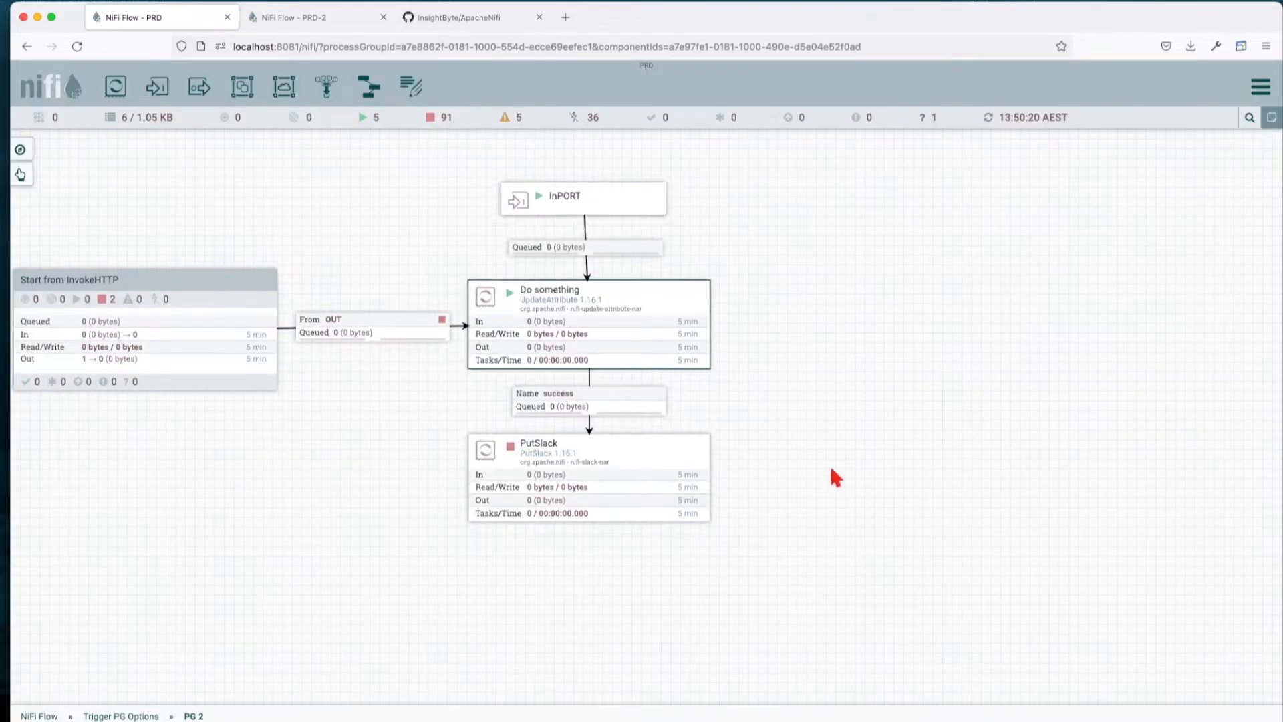
Start the PutSlack processor in PG 2.
right_click(682, 441)
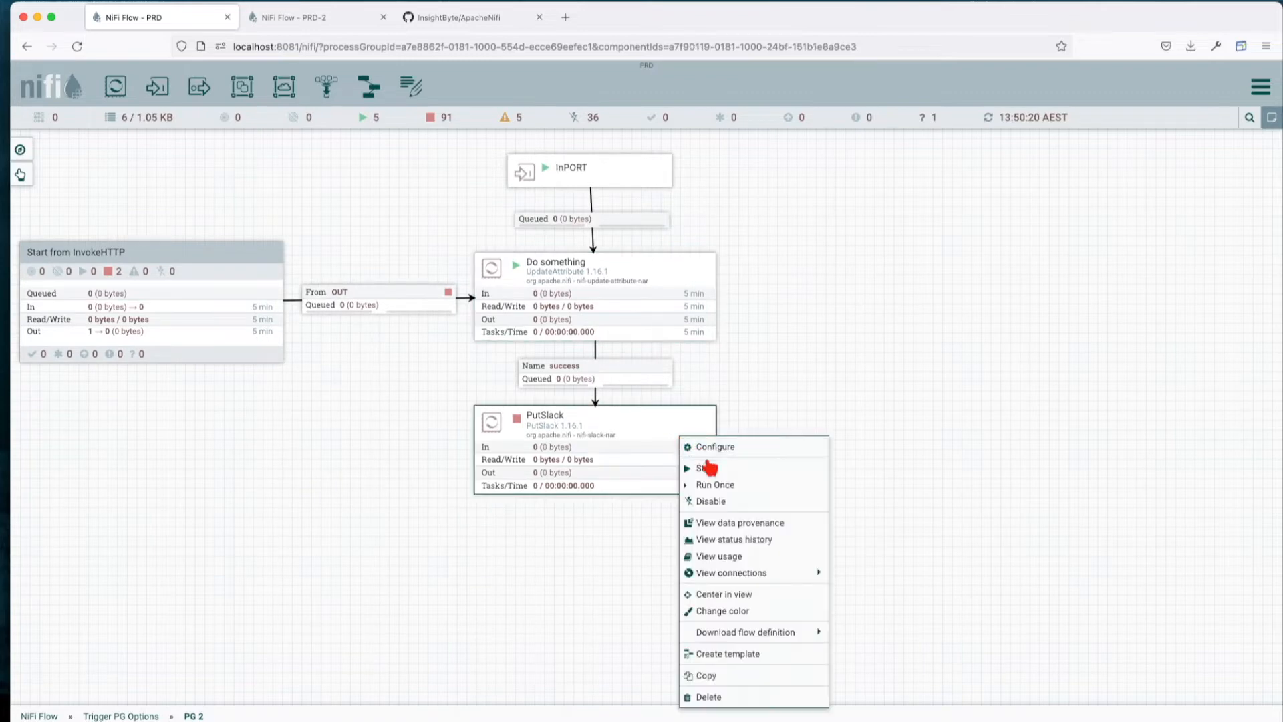
left_click(719, 483)
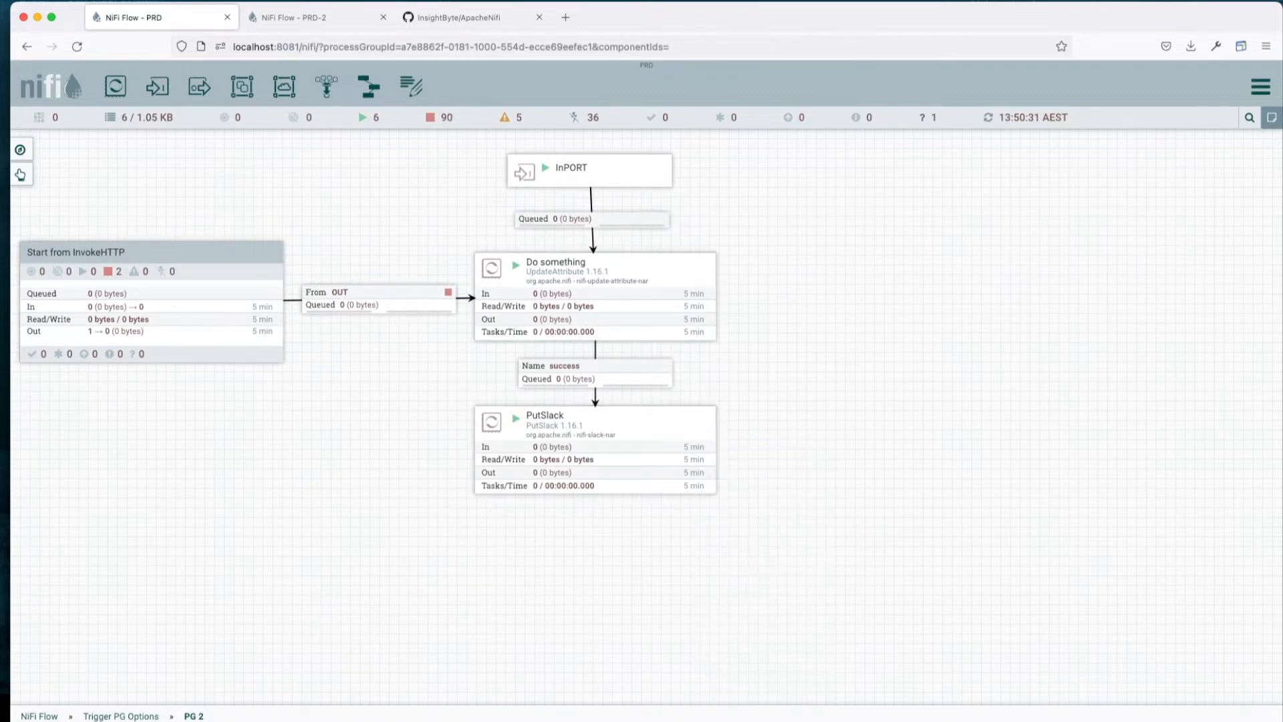
Bring up the demo-slack channel in Slack, move its window to the far side of the flow, and return to NiFi.
key("super+Tab")
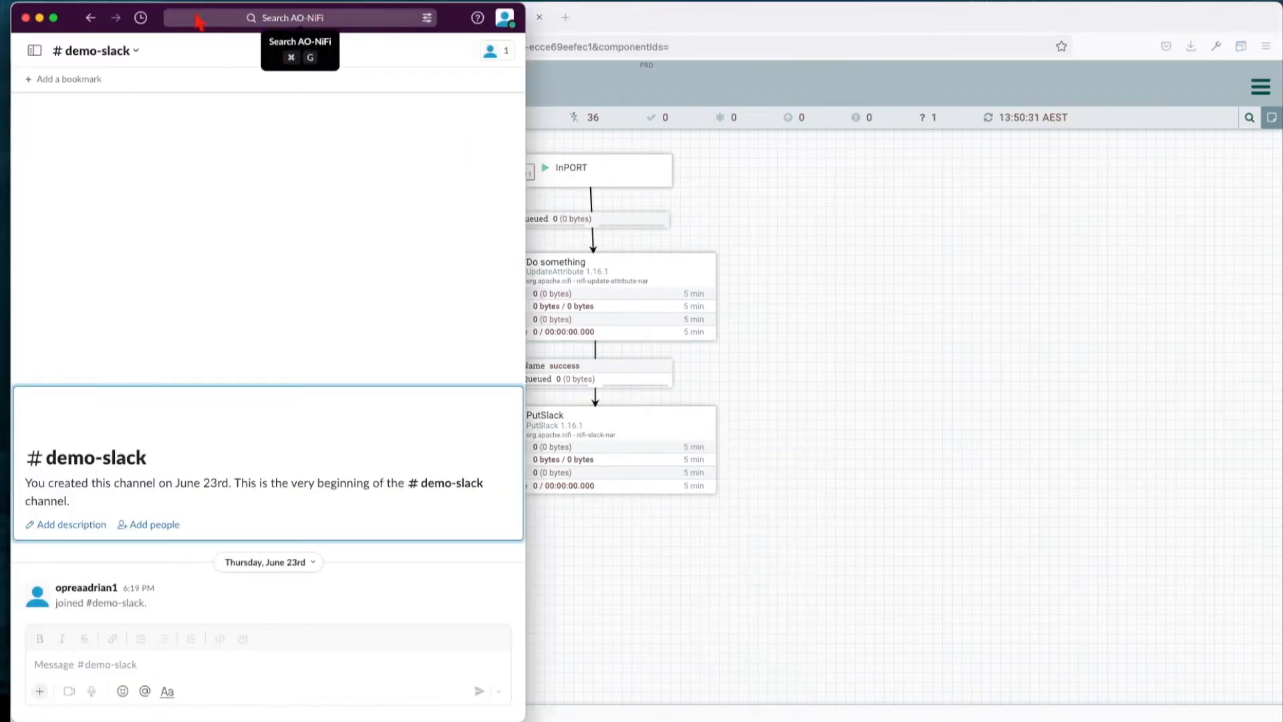
left_click_drag(85, 17, 845, 20)
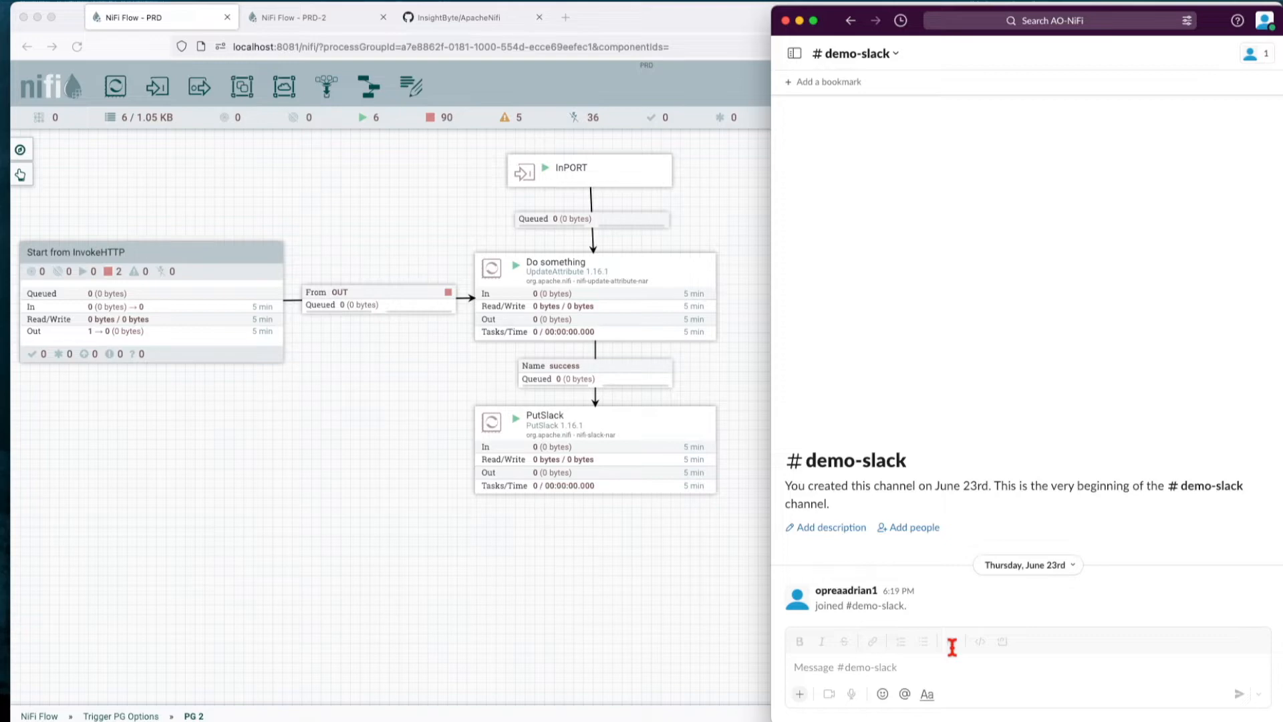
left_click(416, 380)
Leave PG 2, examine the flow inside the Trigger Using Local Ports group, and return to Trigger PG Options.
right_click(403, 216)
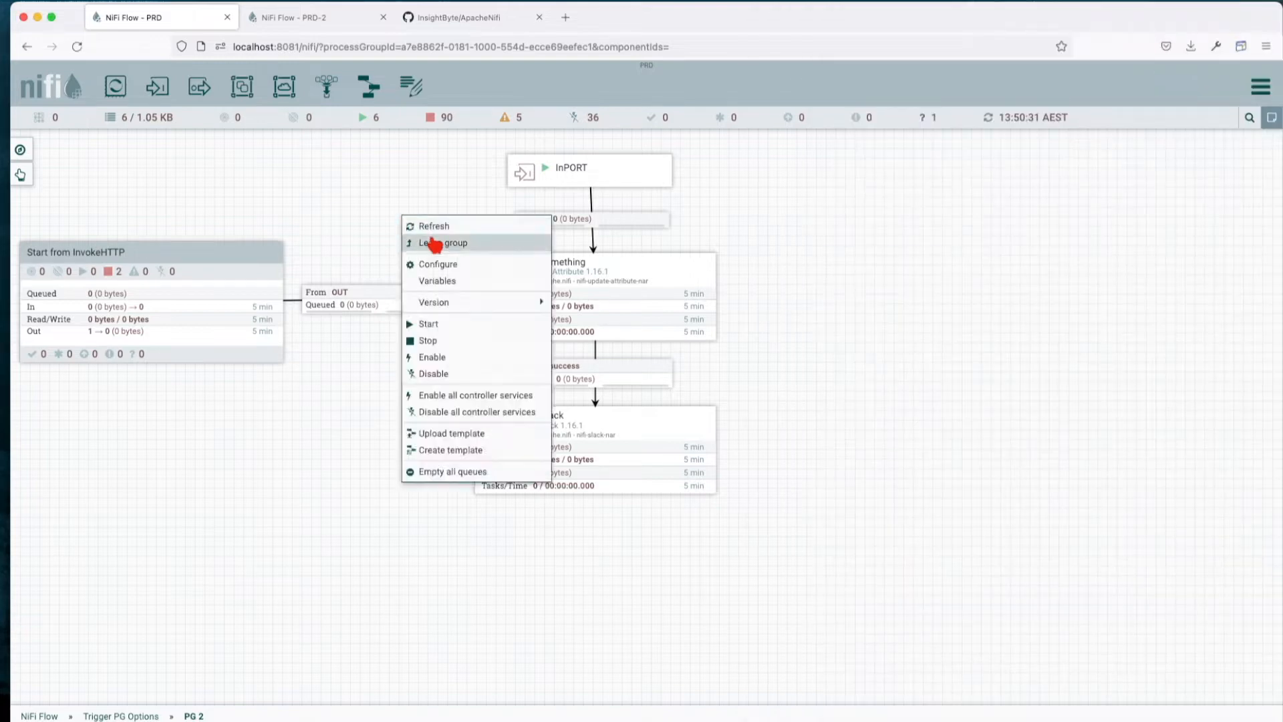
left_click(435, 243)
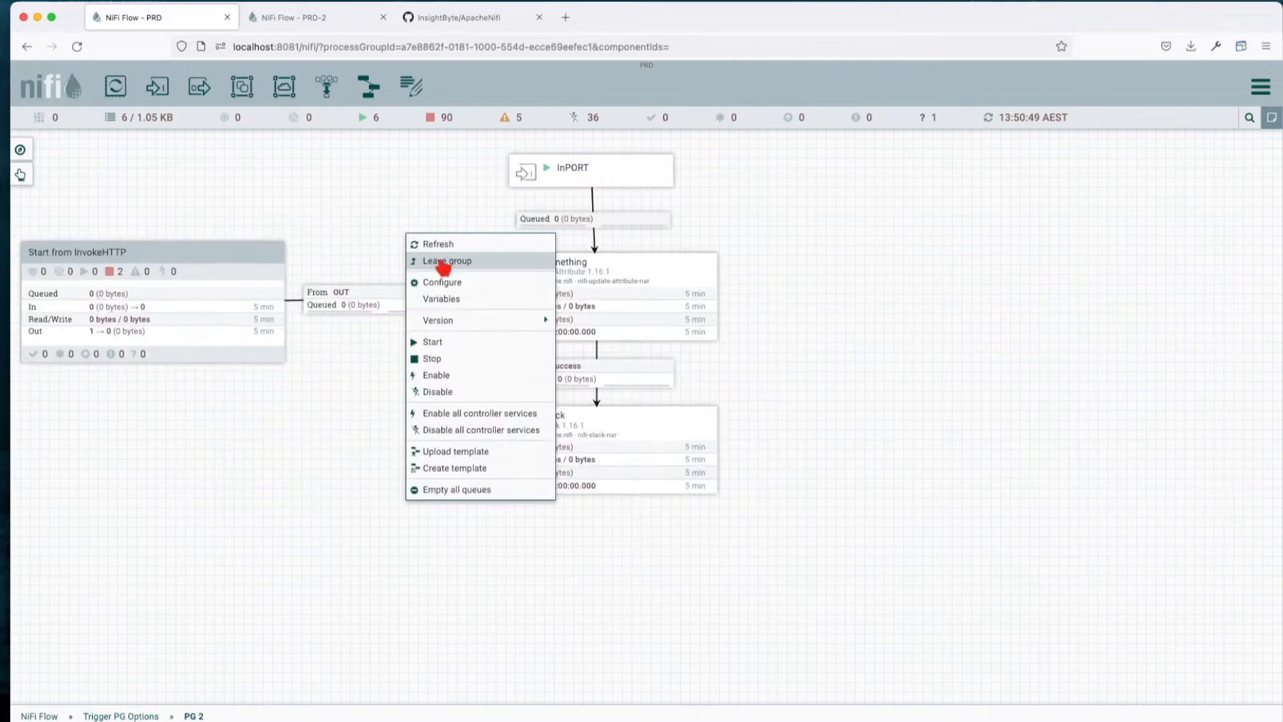
left_click(481, 255)
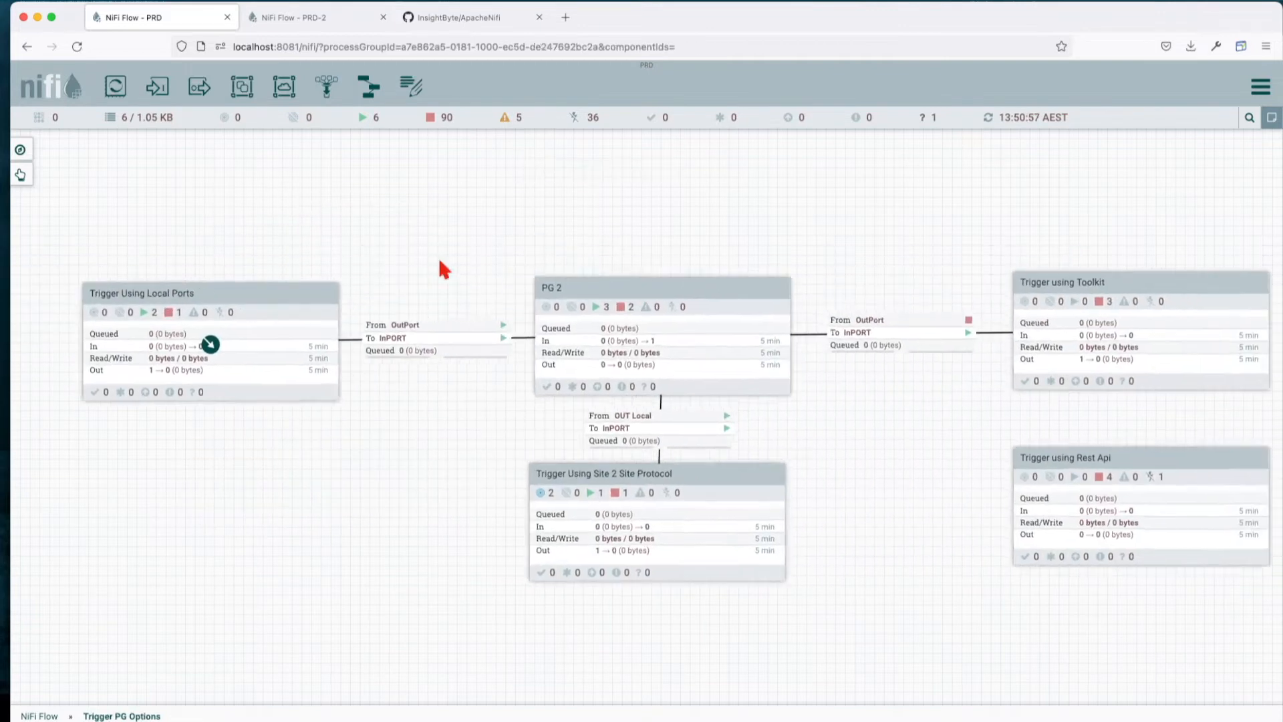
double_click(240, 292)
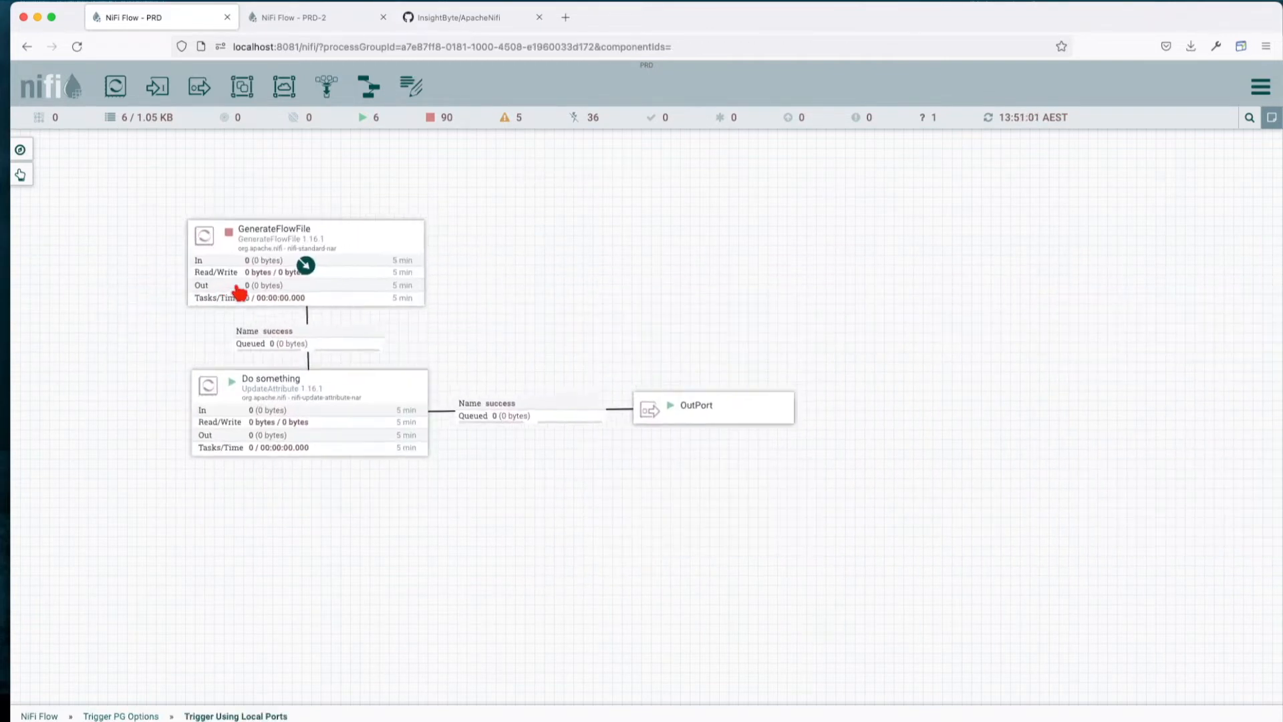
right_click(600, 324)
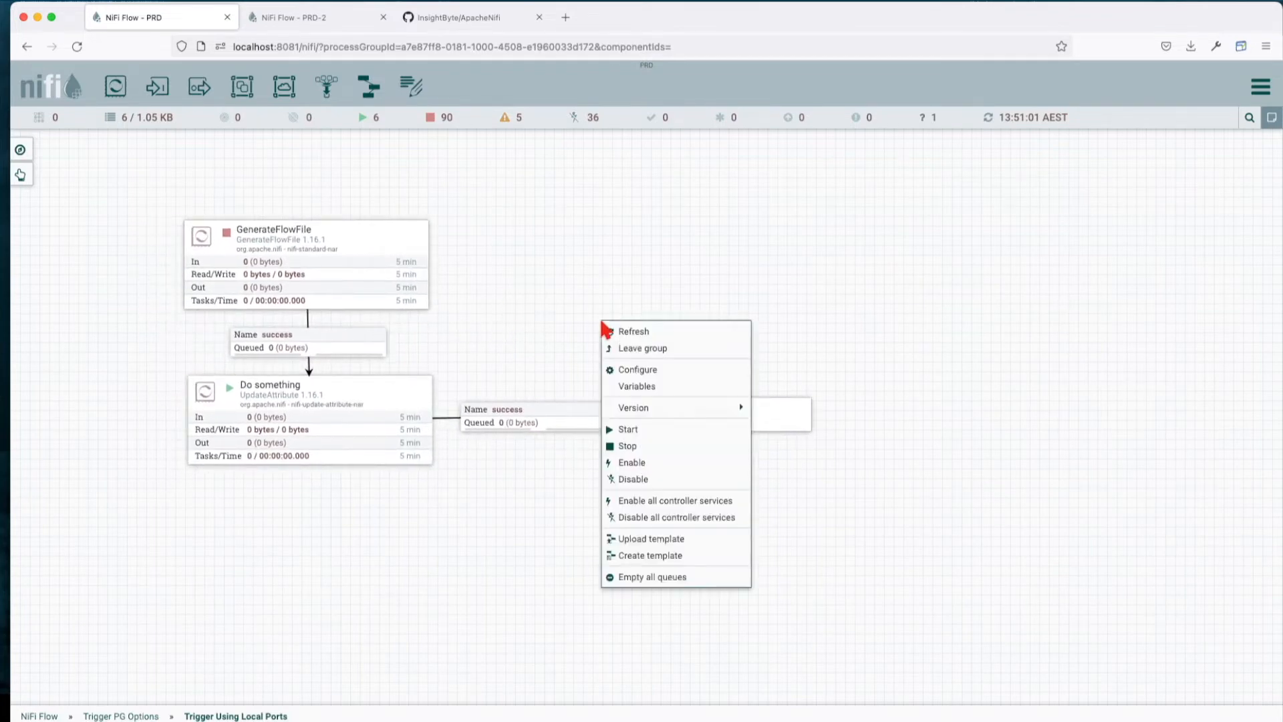
left_click(622, 347)
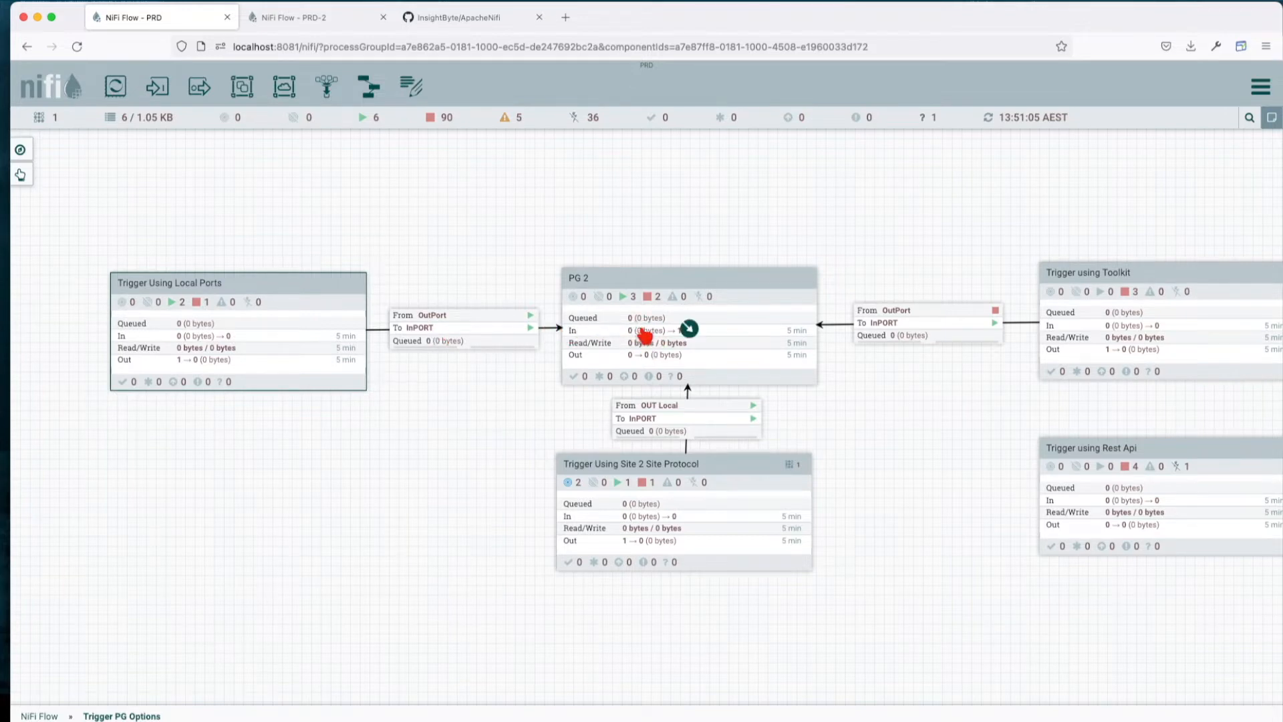
Reopen Trigger Using Local Ports to examine its OutPort output port, and leave the group again.
left_click(634, 293)
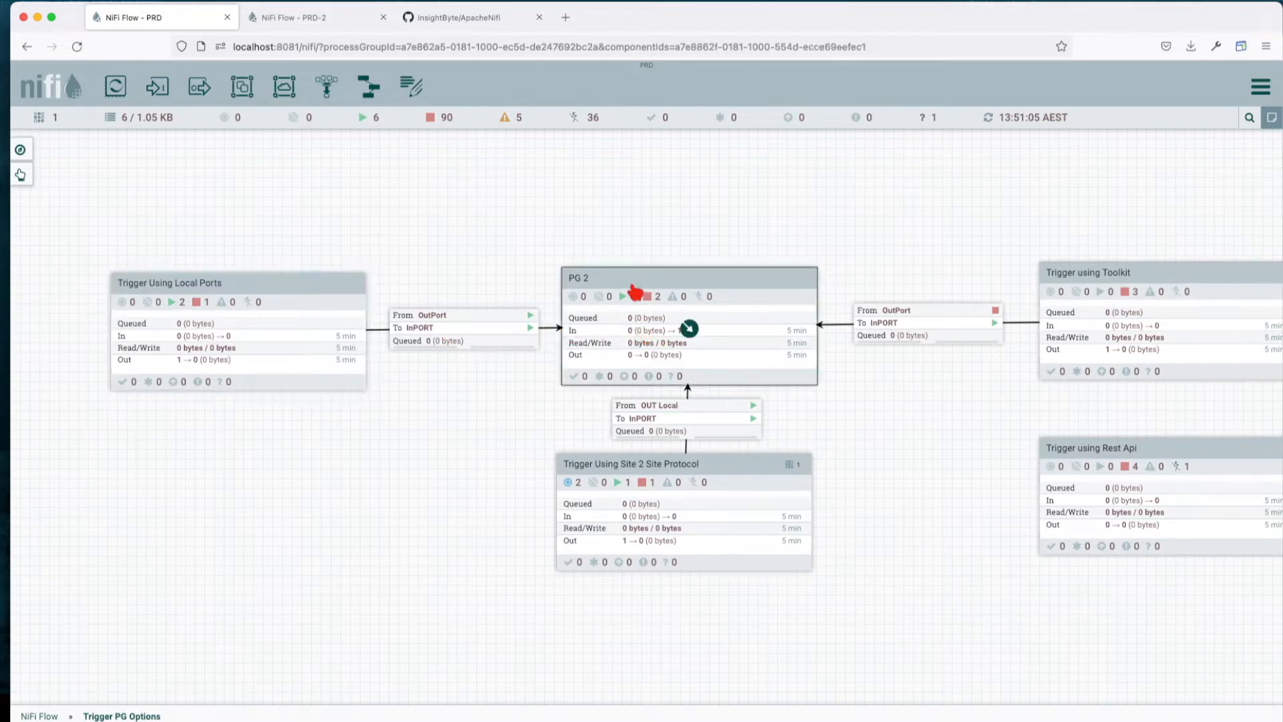
double_click(268, 316)
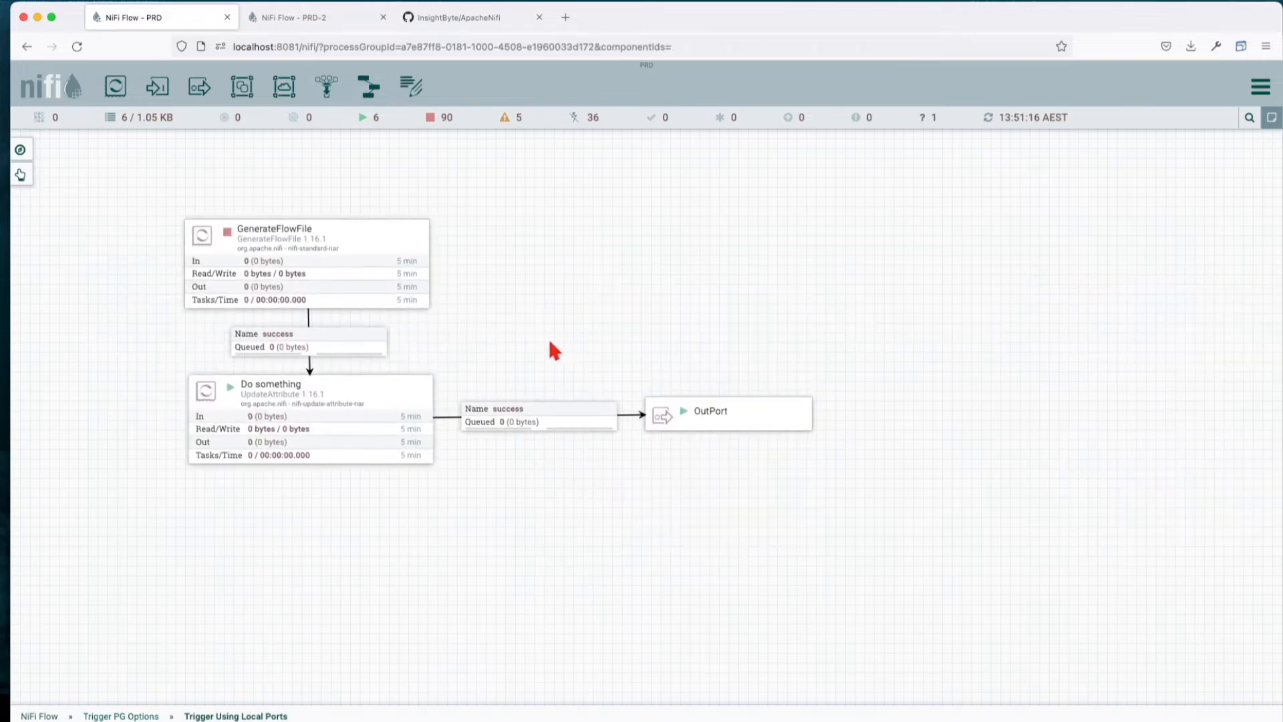
right_click(741, 414)
left_click(668, 358)
right_click(625, 308)
left_click(651, 332)
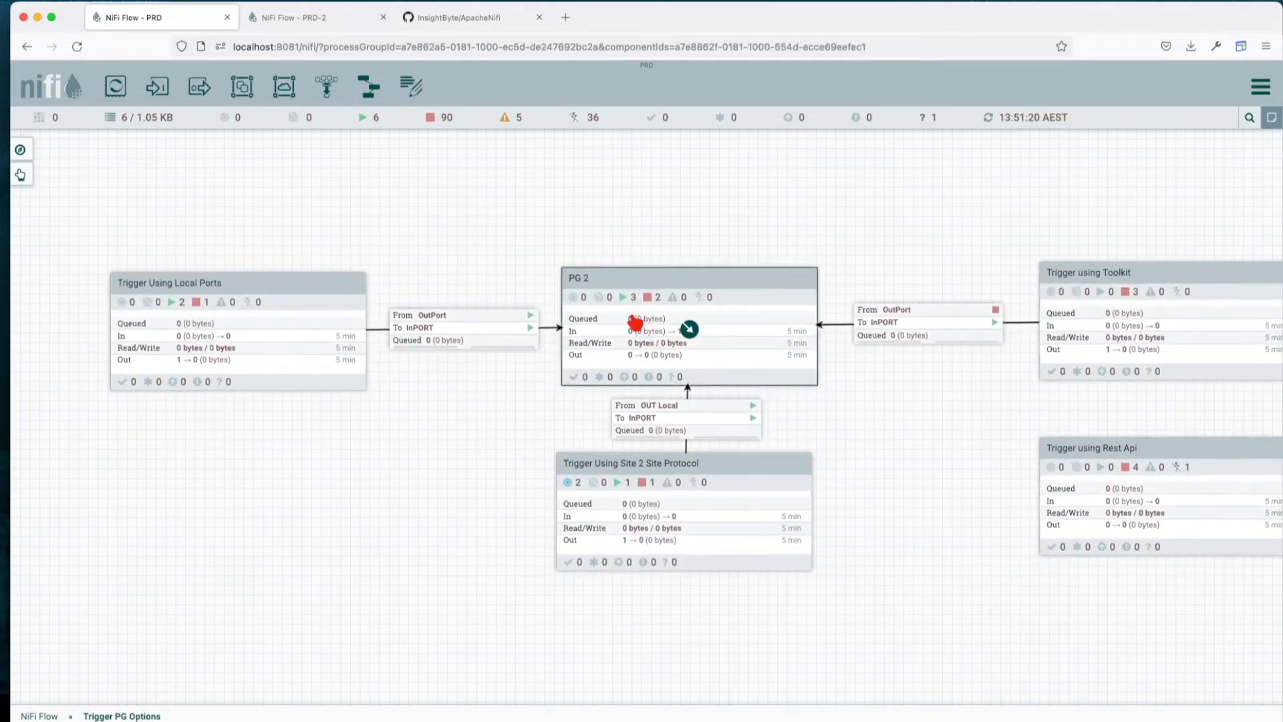
Stop the InPORT input port inside PG 2.
double_click(635, 323)
right_click(568, 179)
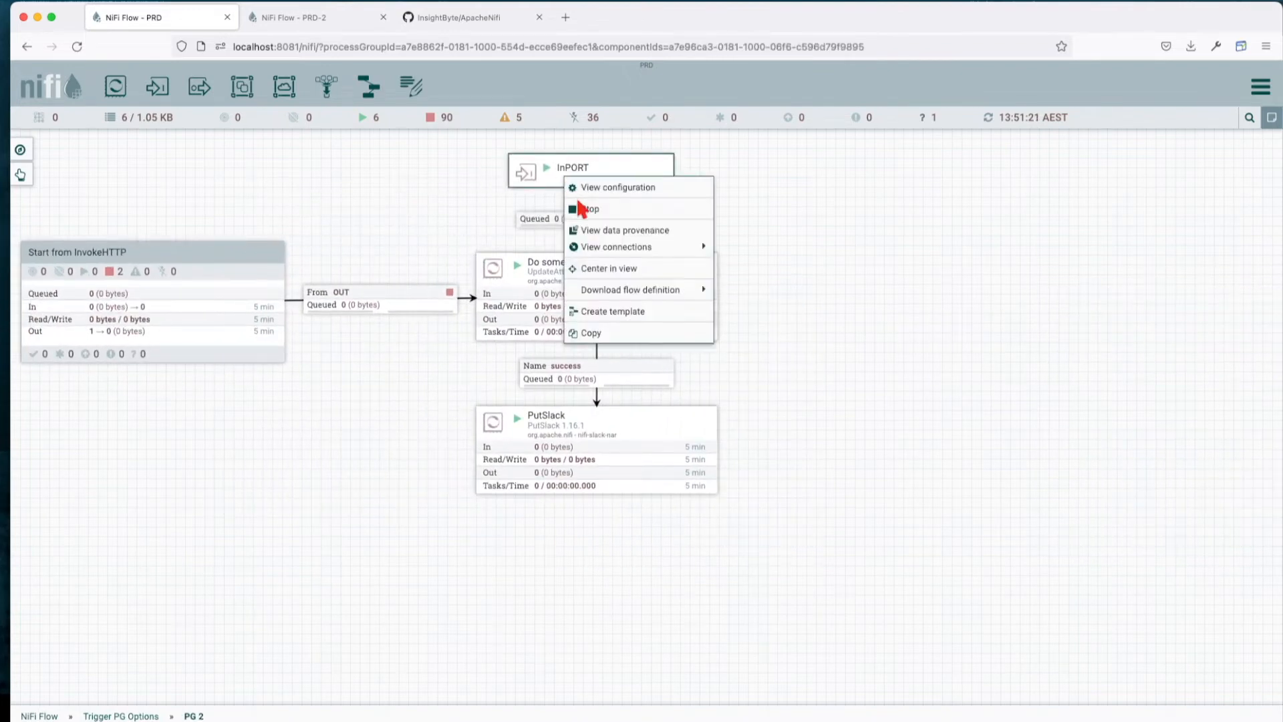
left_click(580, 209)
Run the GenerateFlowFile processor once in the Trigger Using Local Ports group.
right_click(348, 198)
left_click(364, 221)
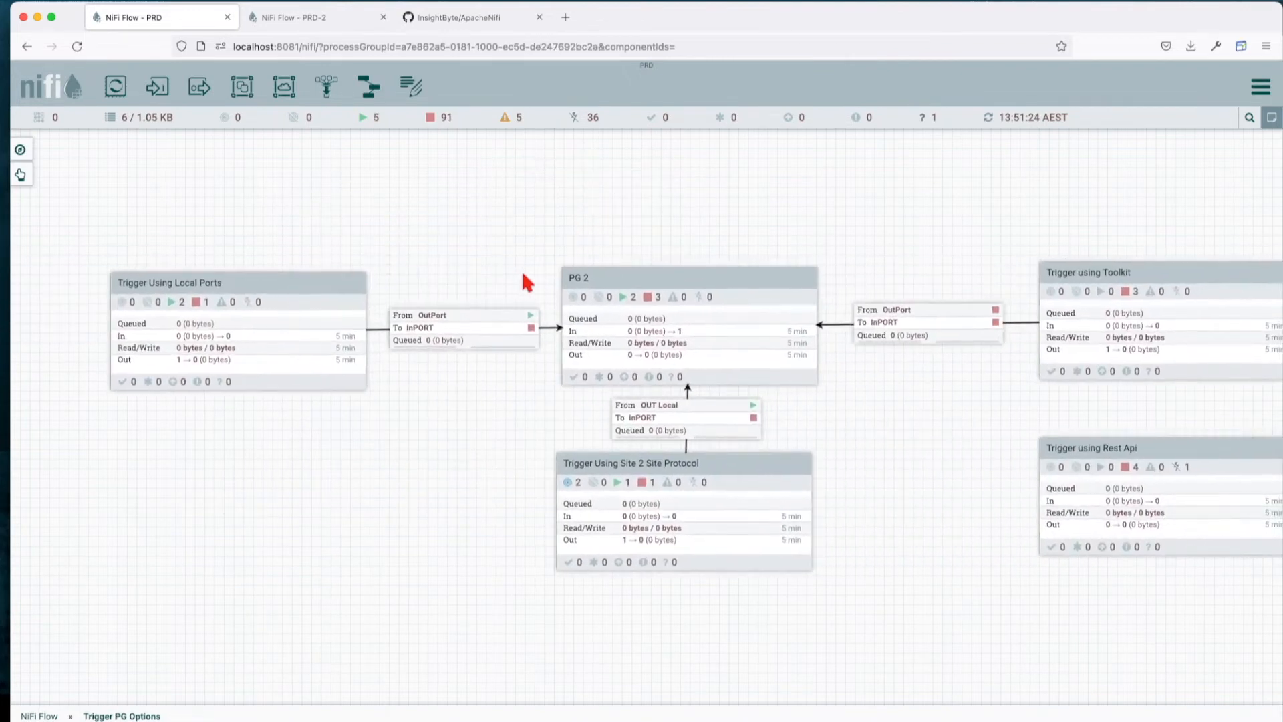
double_click(294, 317)
right_click(258, 252)
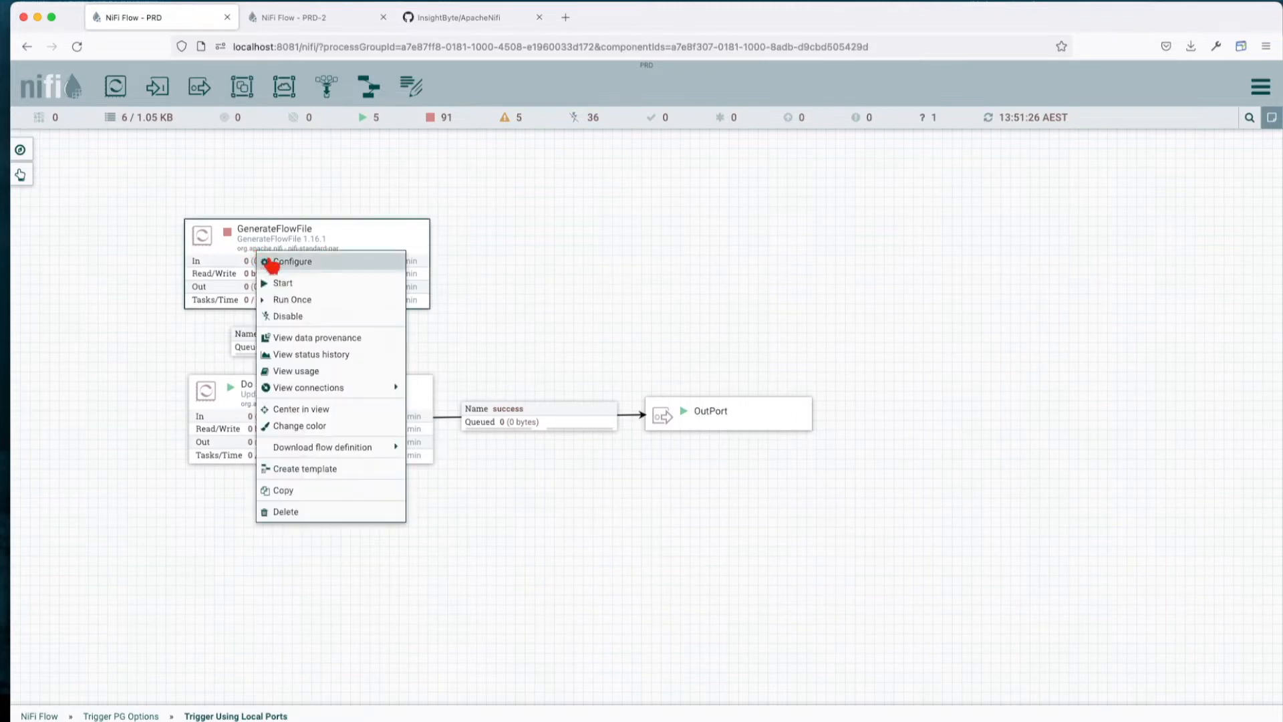
left_click(287, 299)
Check the queue on the connection from OutPort to InPORT in Trigger PG Options, and open PG 2.
right_click(510, 318)
left_click(535, 332)
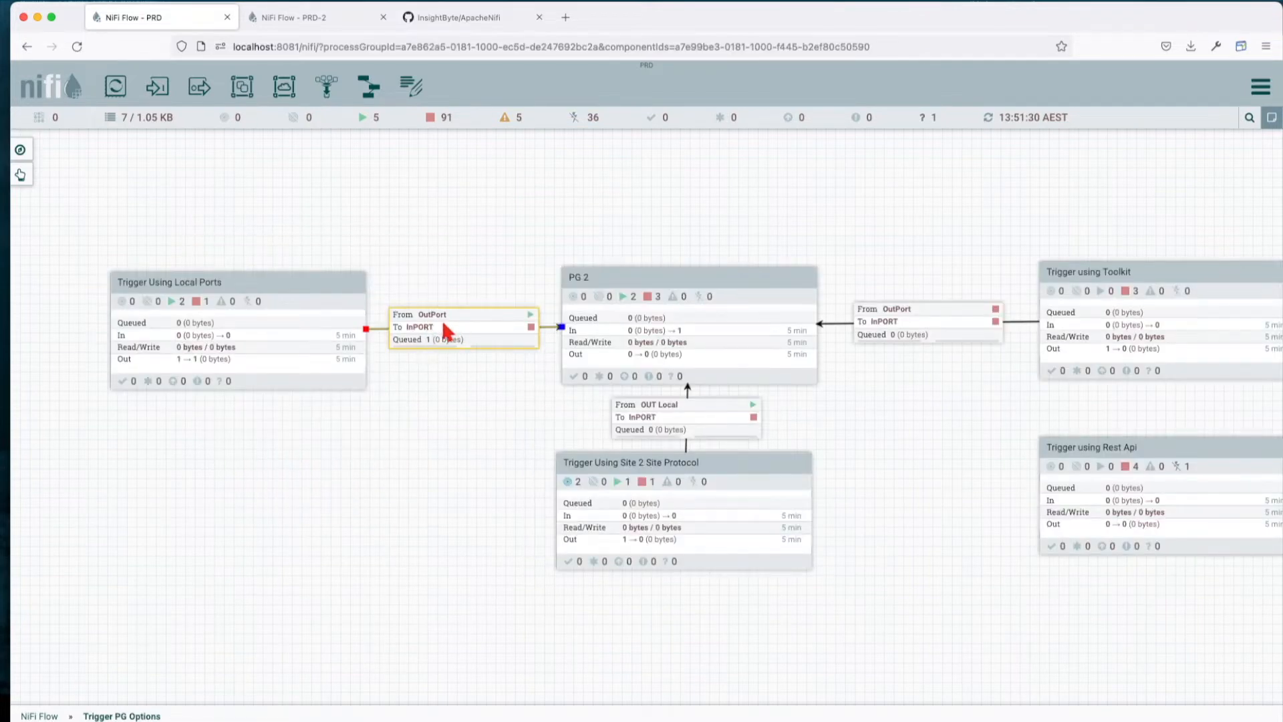
left_click(224, 291)
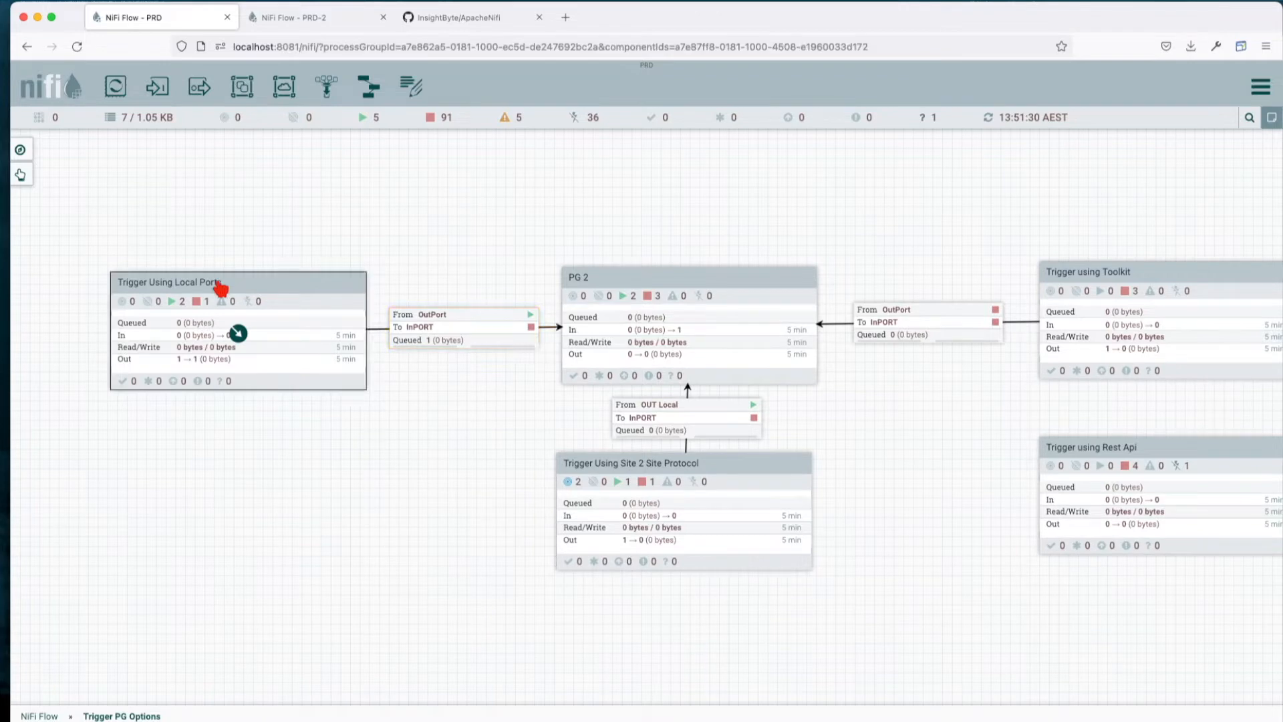
double_click(611, 318)
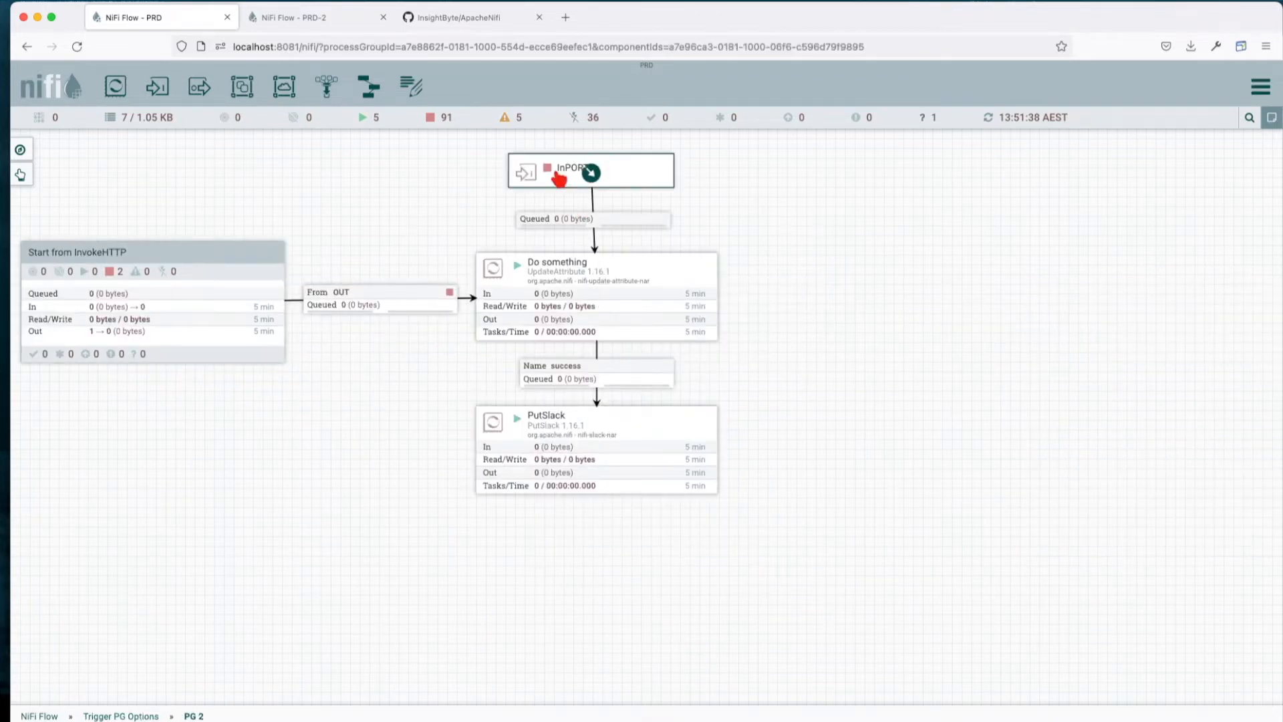
right_click(559, 175)
Narrow the browser window so the PG 2 flow and the demo-slack channel sit side by side.
left_click(1062, 633)
key("super+Tab")
key("super+Tab")
left_click_drag(1281, 720, 767, 717)
left_click(715, 658)
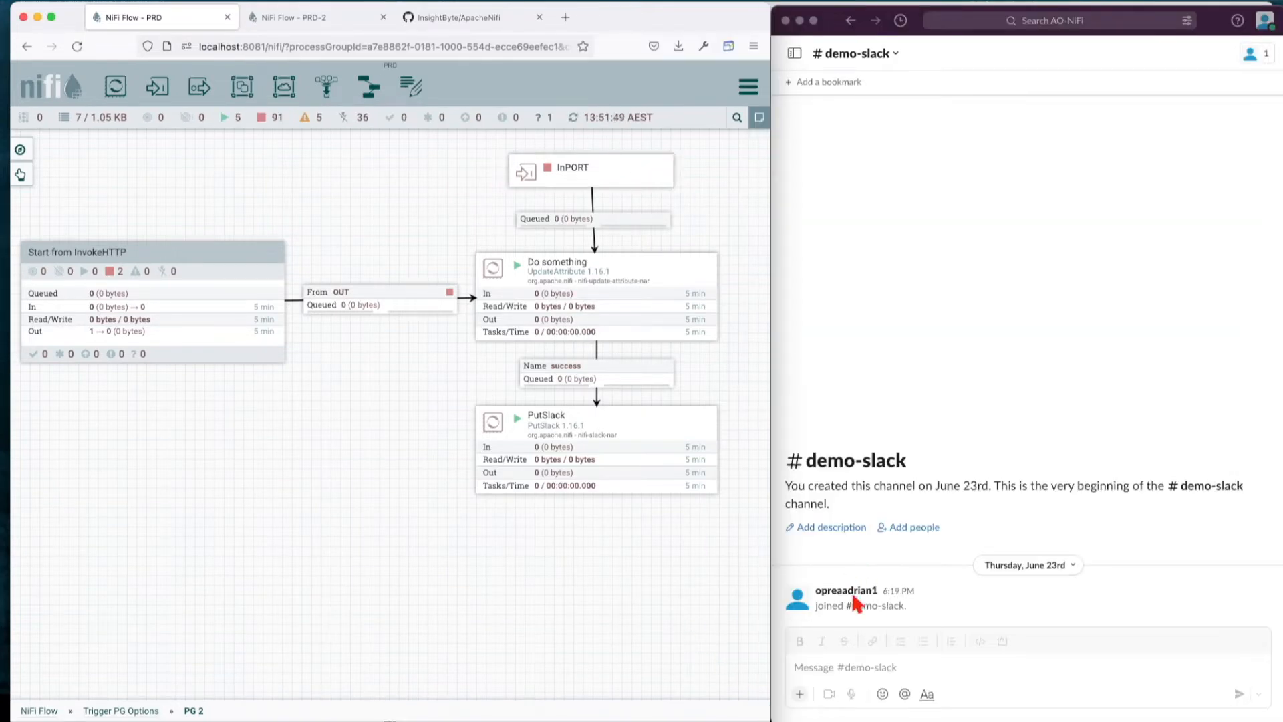
Start the InPORT input port in PG 2 and refresh the flow.
left_click(636, 452)
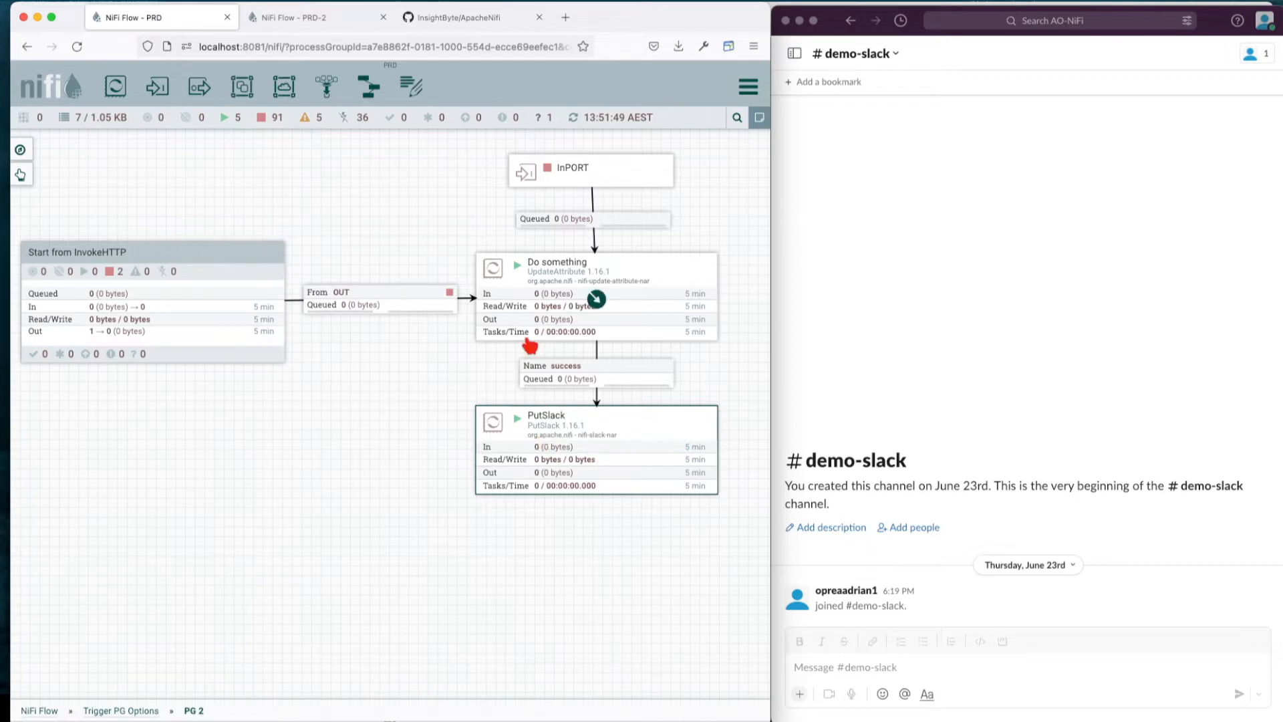
left_click(547, 174)
right_click(551, 171)
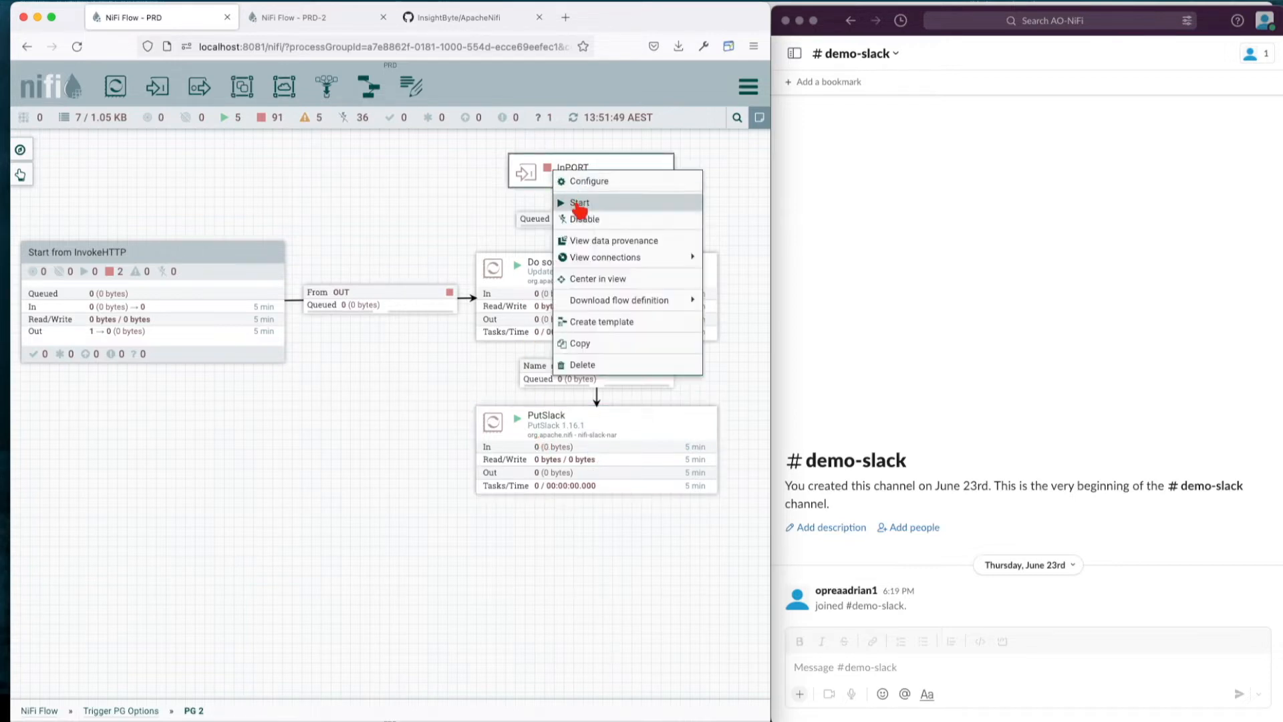
left_click(578, 203)
right_click(314, 185)
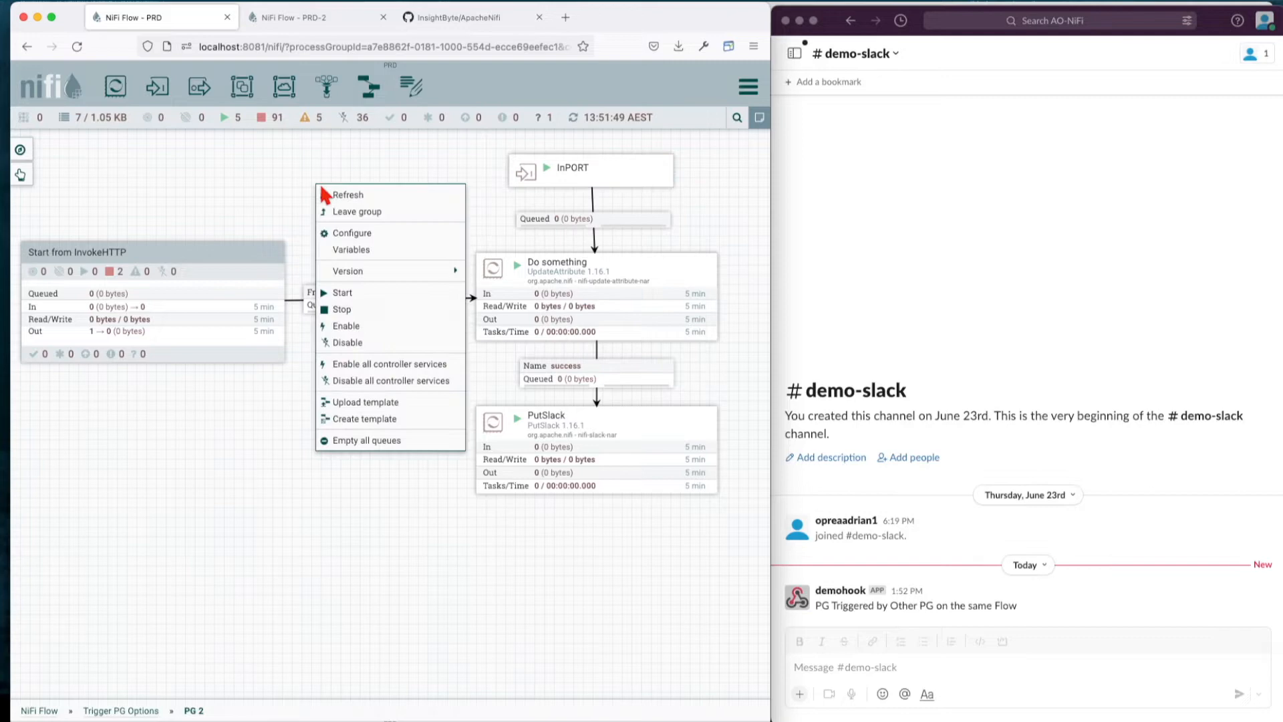
left_click(367, 196)
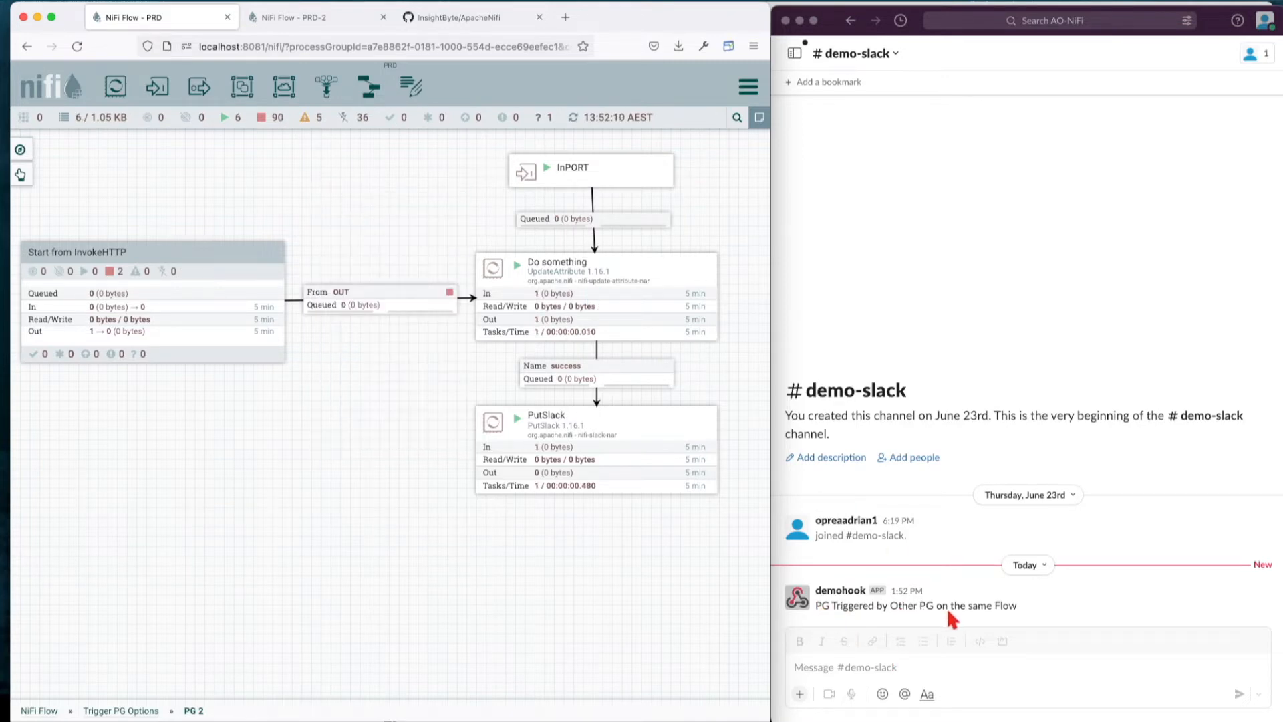
Return to Trigger PG Options and examine the success connection to OutPort inside Trigger Using Local Ports.
key("Escape")
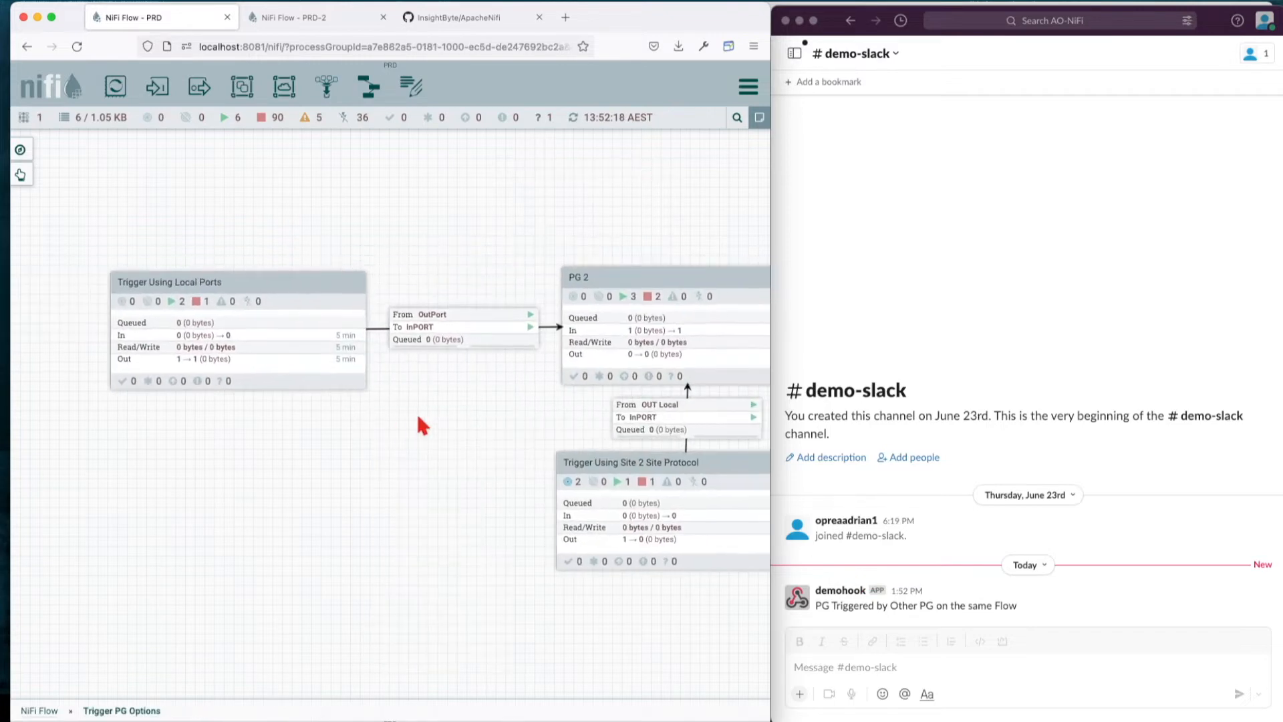
left_click(616, 298)
left_click(222, 296)
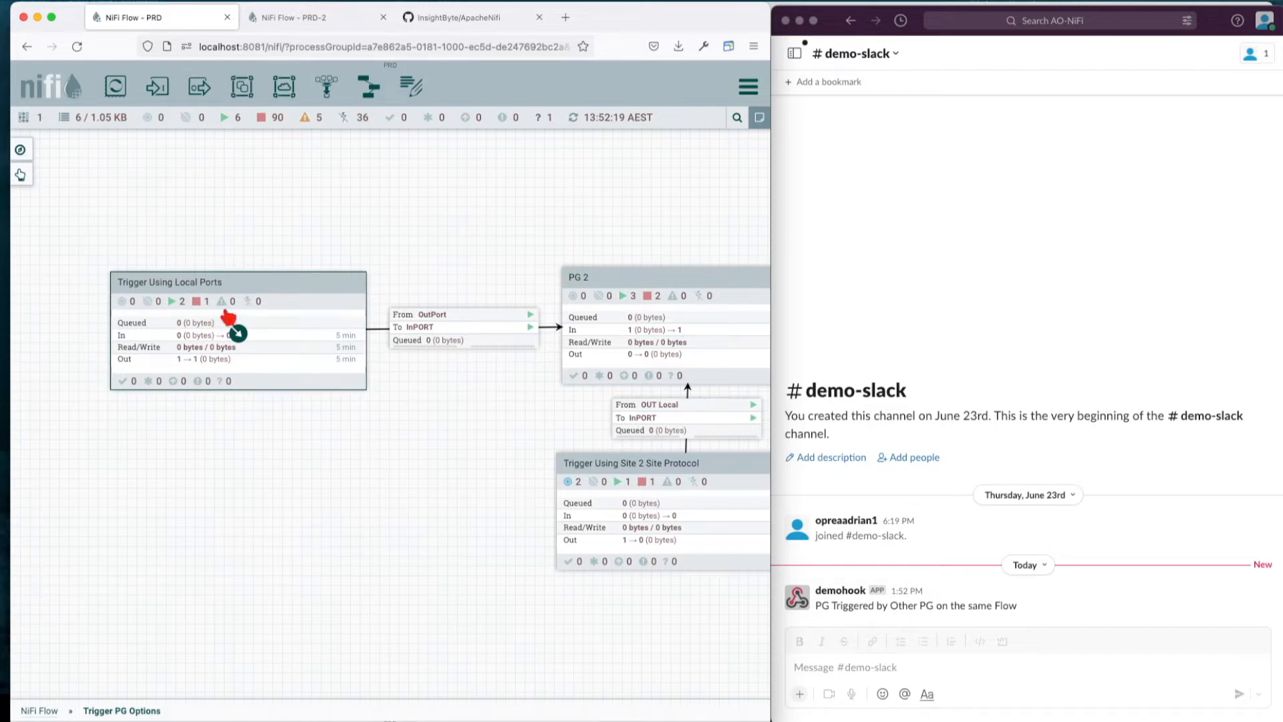
double_click(229, 315)
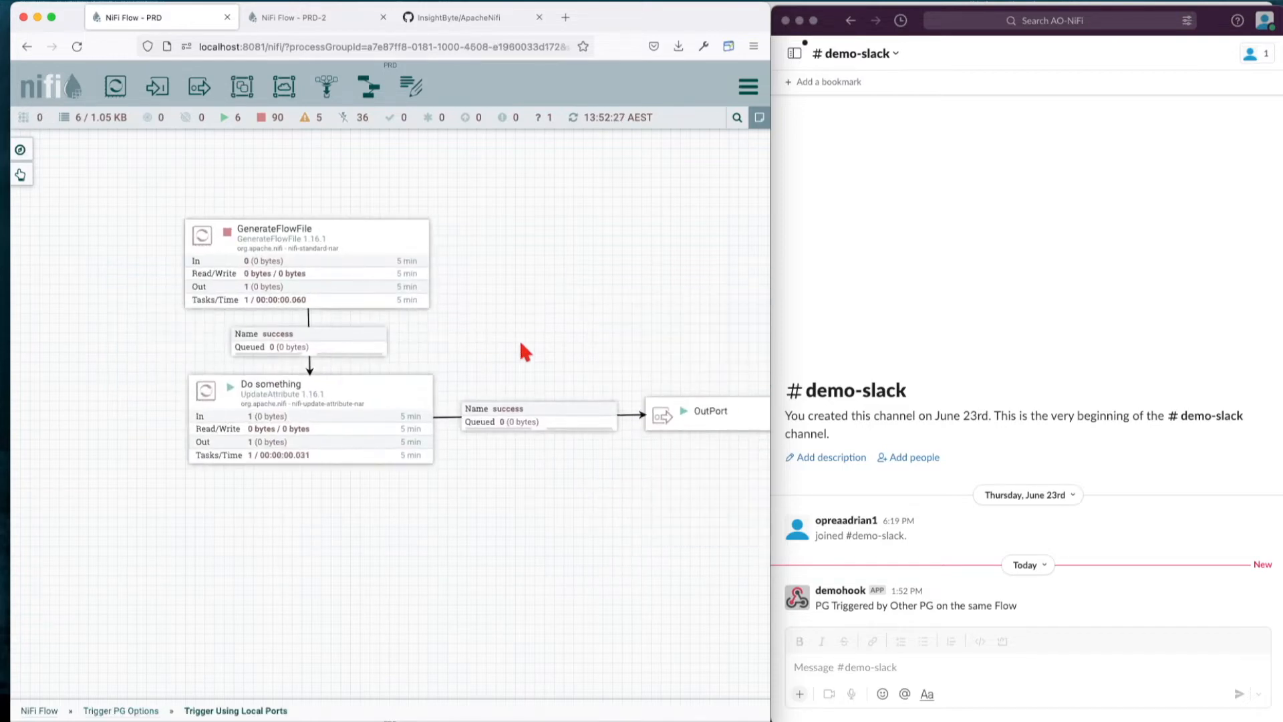
left_click(458, 389)
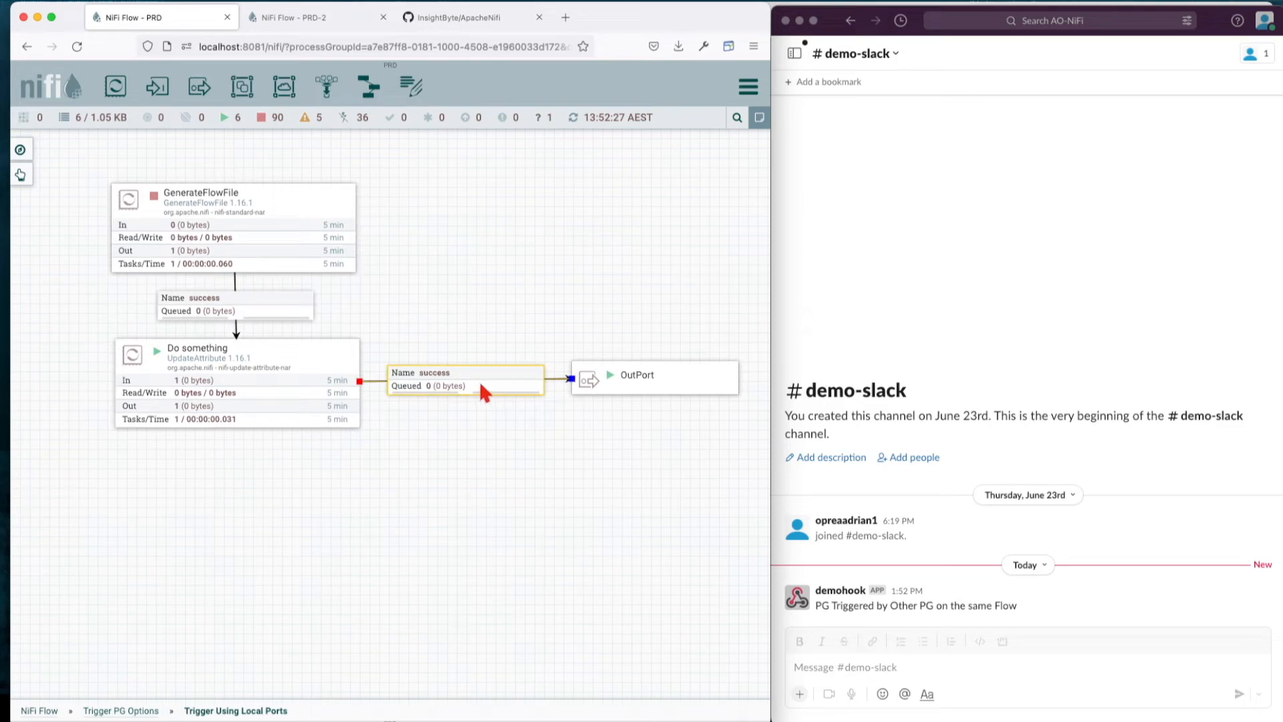
Leave Trigger Using Local Ports for Trigger PG Options and open the Trigger using Toolkit process group.
right_click(500, 347)
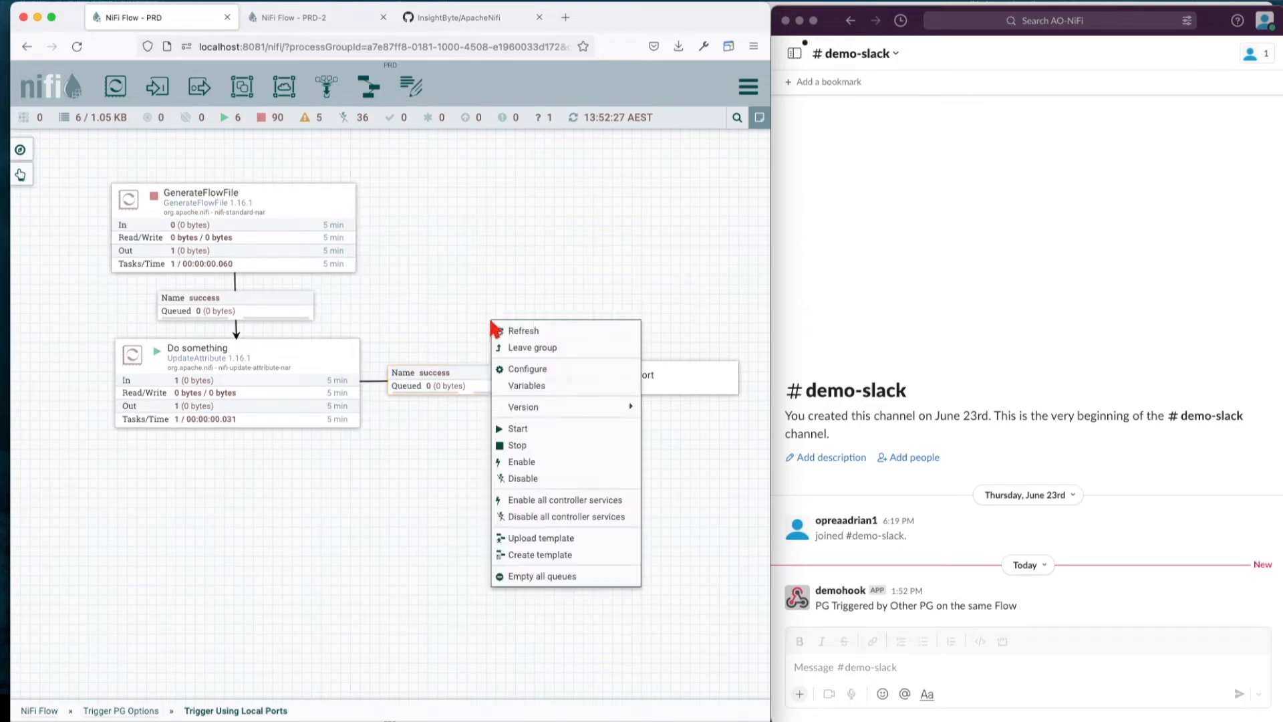
left_click(516, 347)
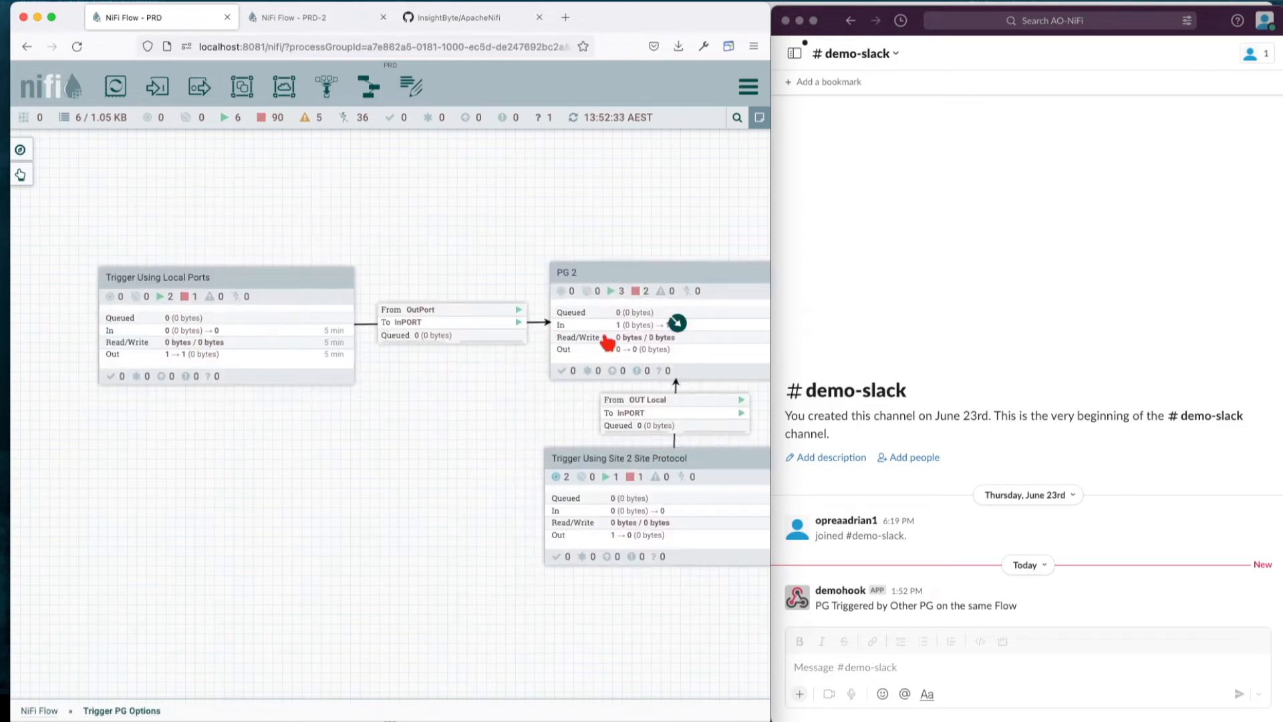
left_click(479, 274)
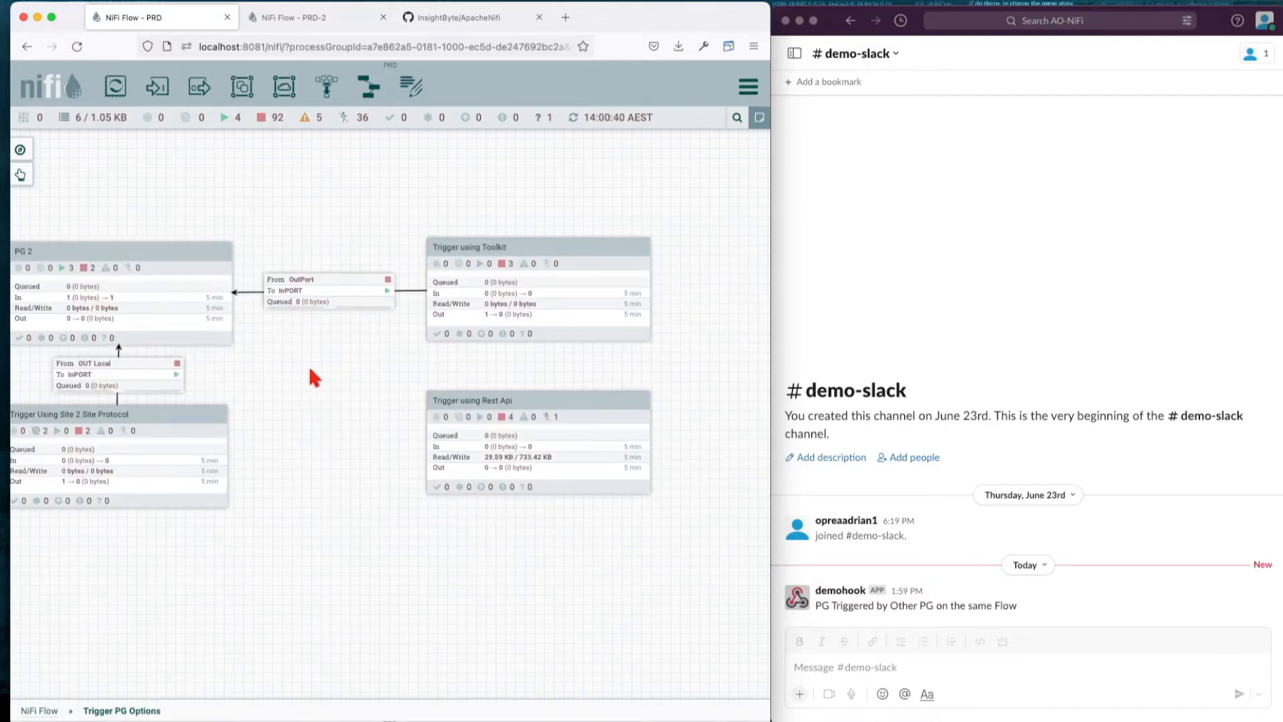
left_click_drag(312, 375, 291, 380)
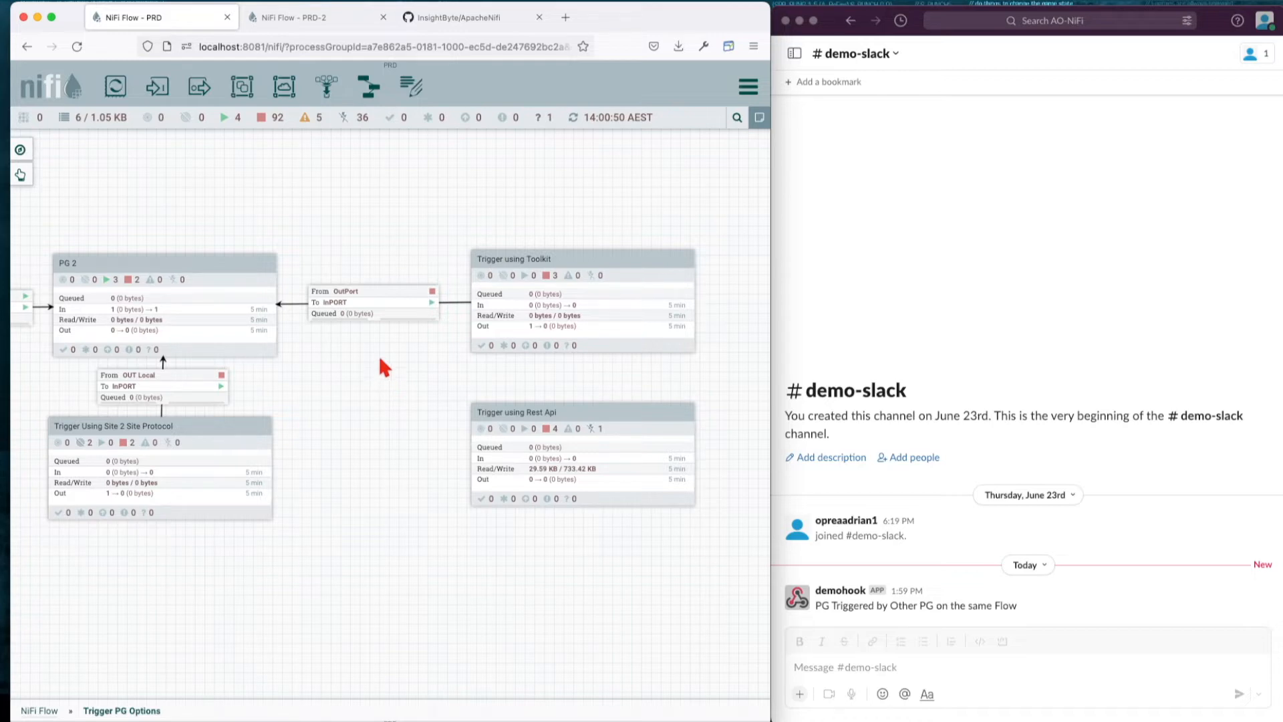
double_click(518, 284)
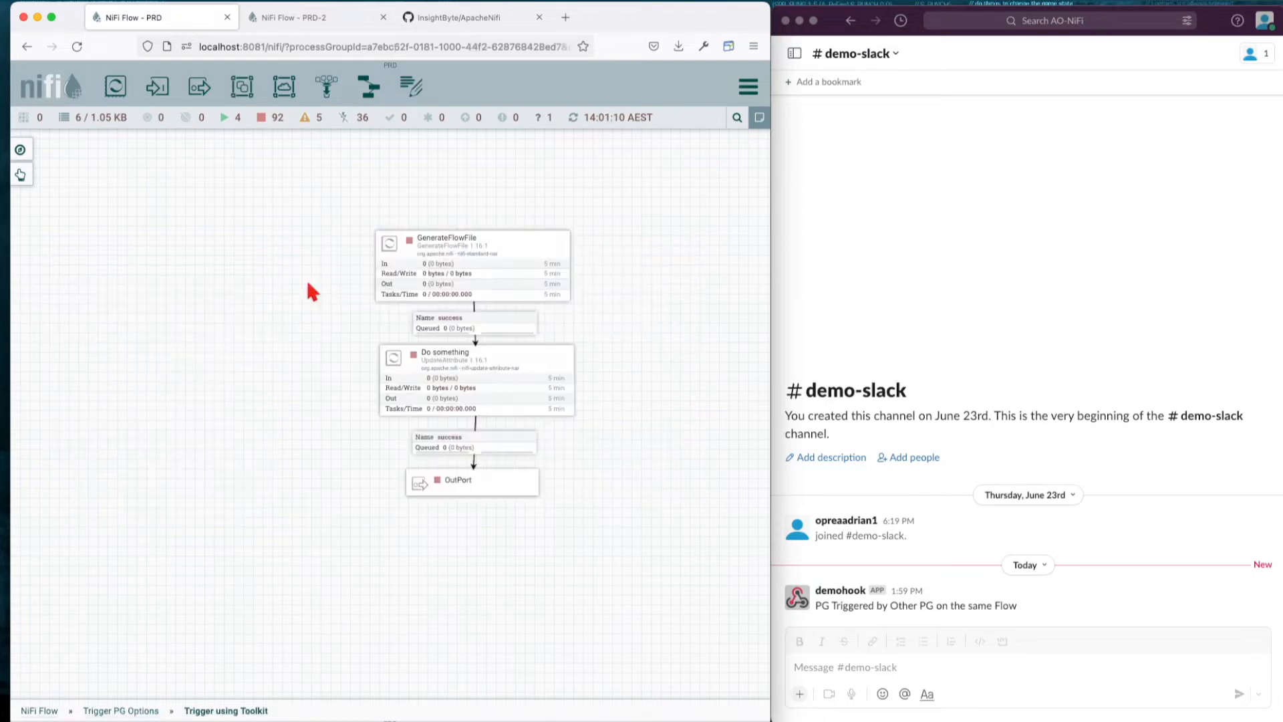
left_click(412, 275)
Examine the trigger_owner property of the Do something processor against the demo-slack message, and close the configuration without changes.
double_click(431, 386)
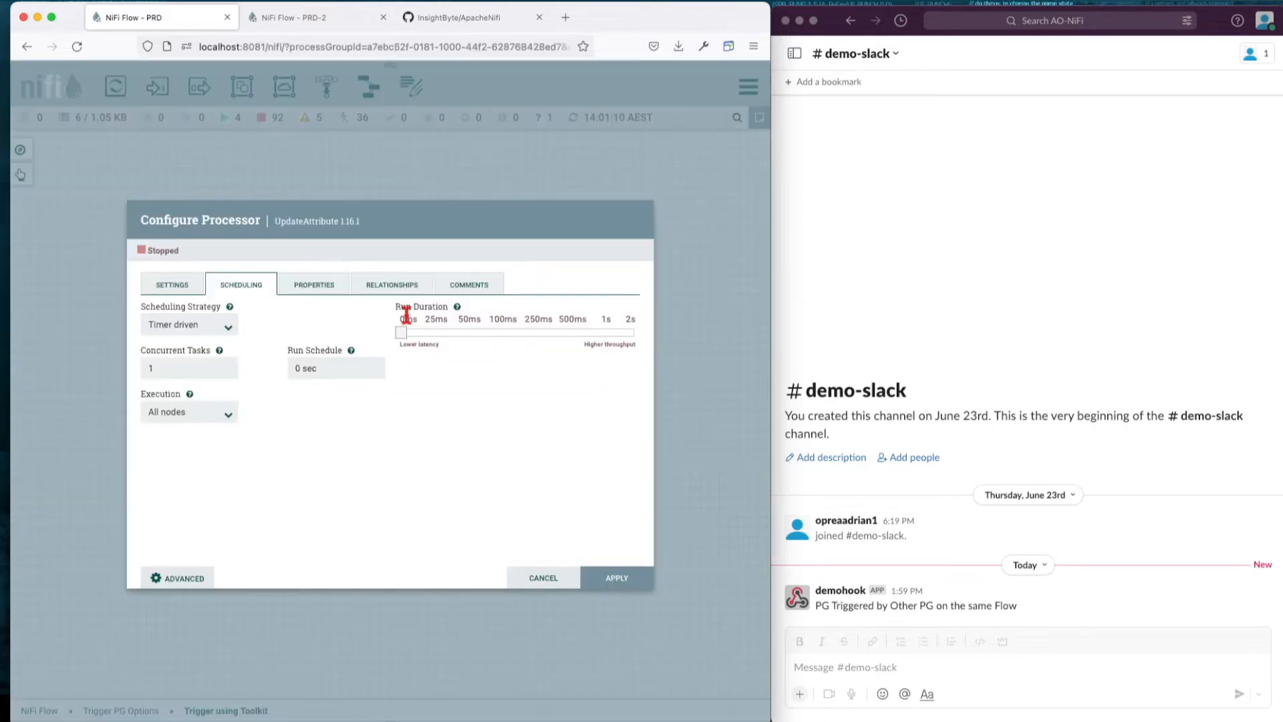
left_click(400, 286)
left_click(314, 284)
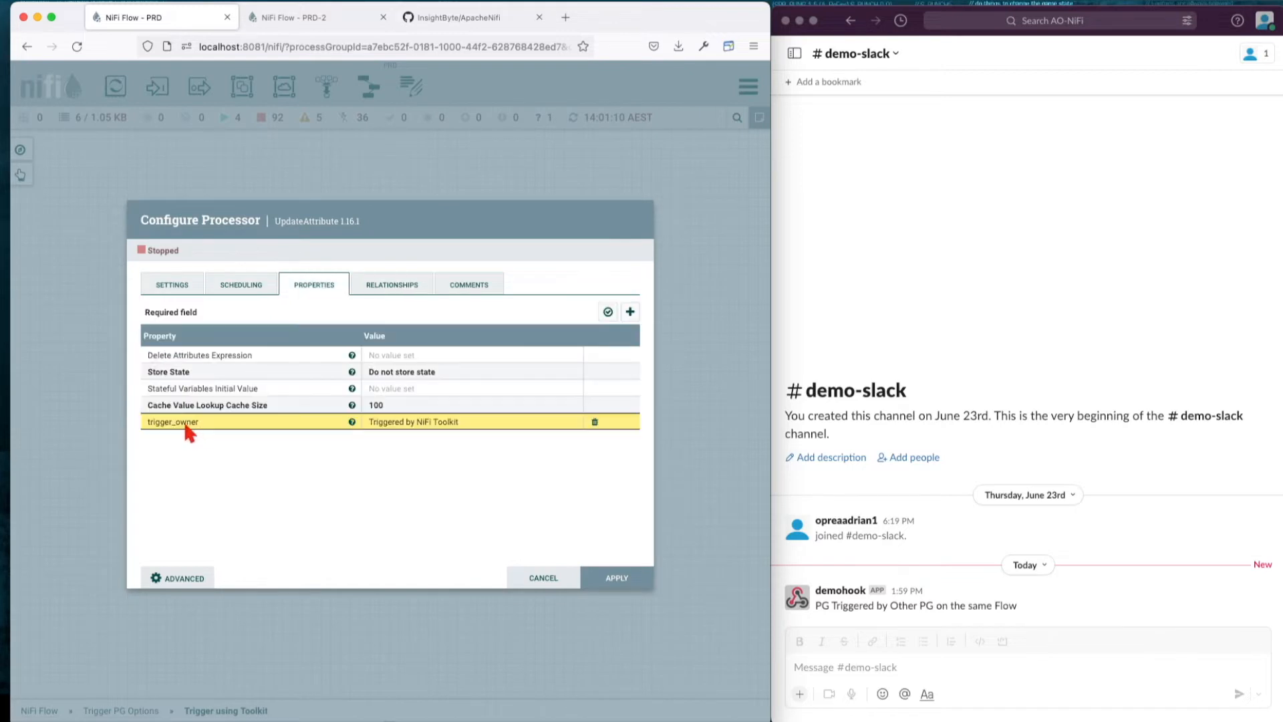
left_click(1021, 605)
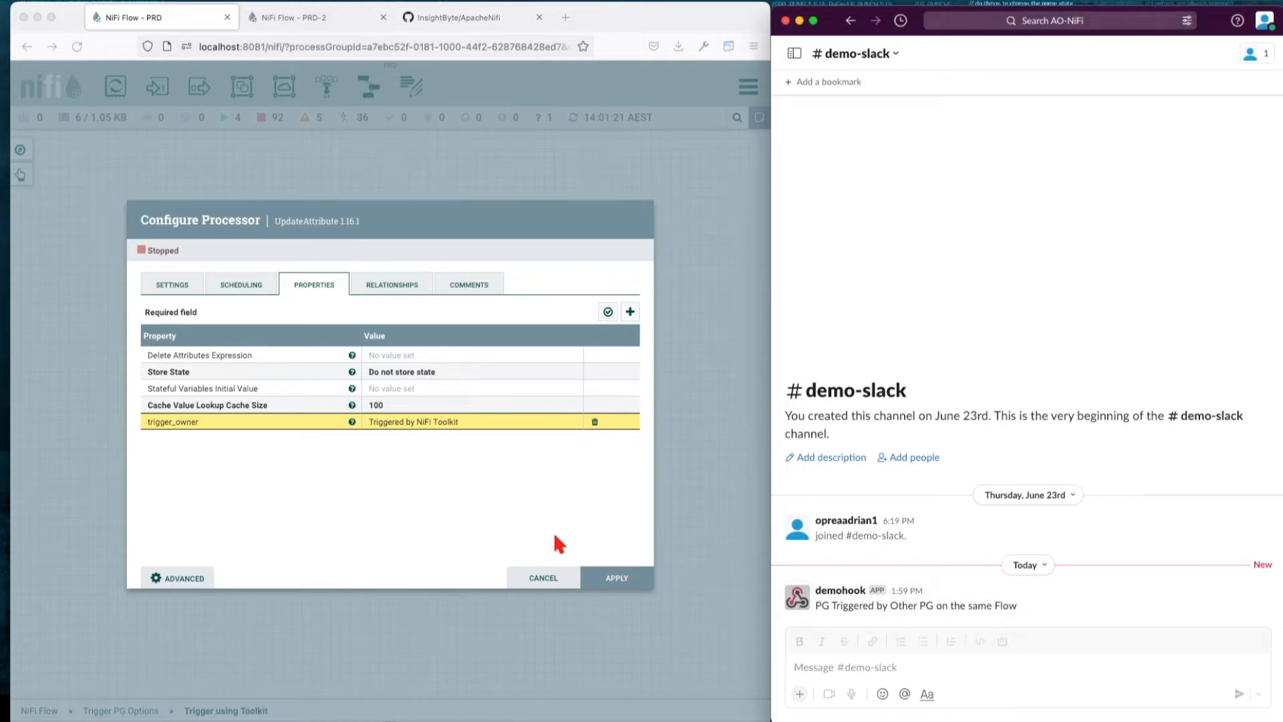
left_click(544, 578)
left_click(543, 578)
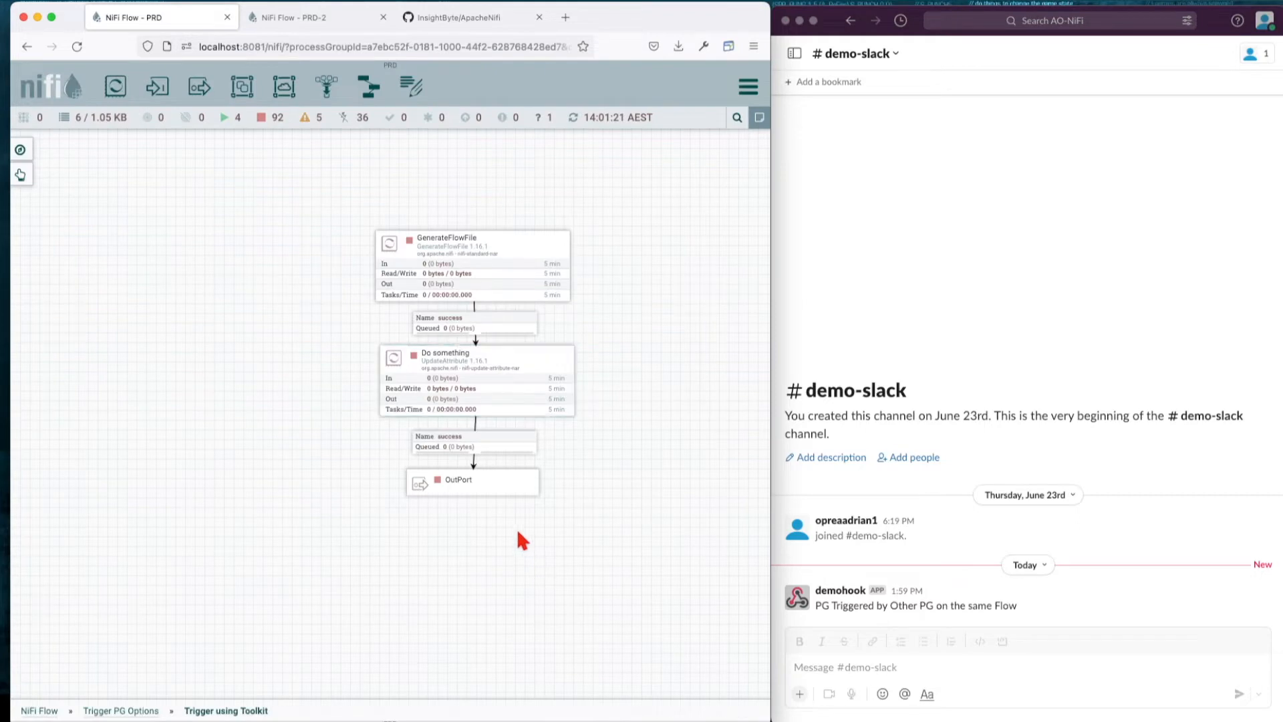
View the downstream connections of OutPort in Trigger using Toolkit and go to the destination process group PG 2.
left_click(425, 481)
right_click(202, 429)
left_click(471, 485)
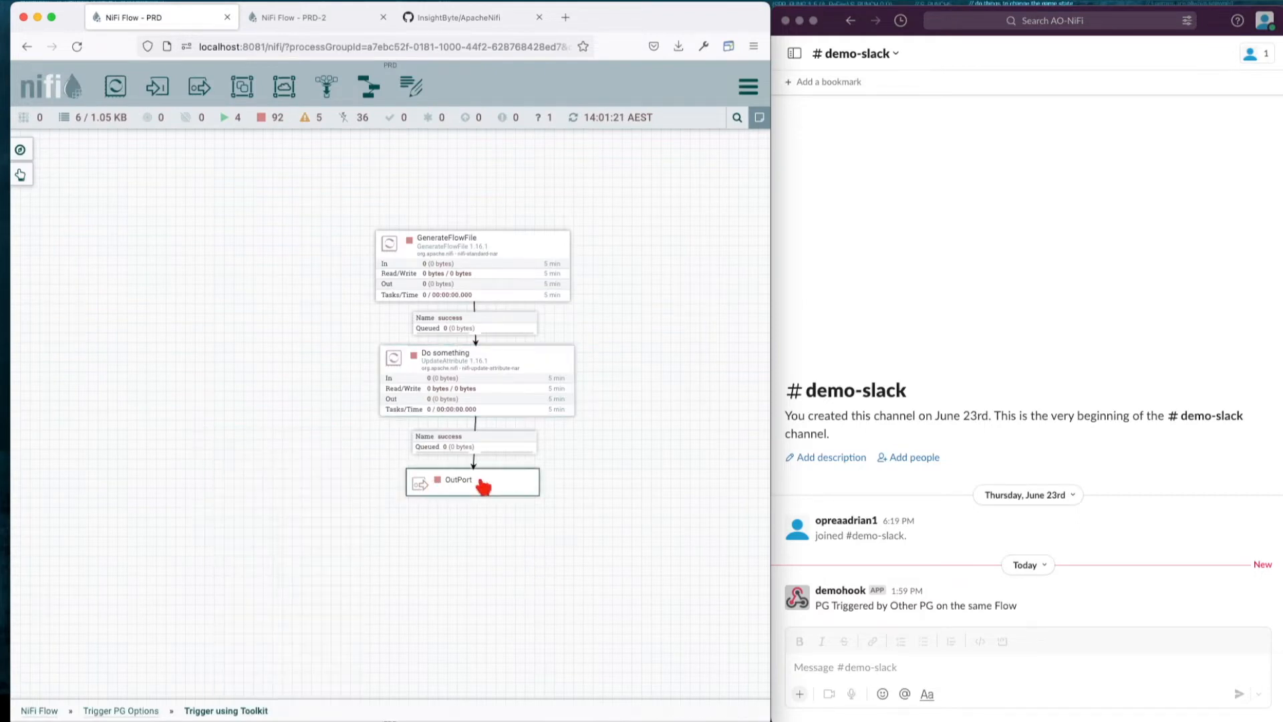
right_click(480, 480)
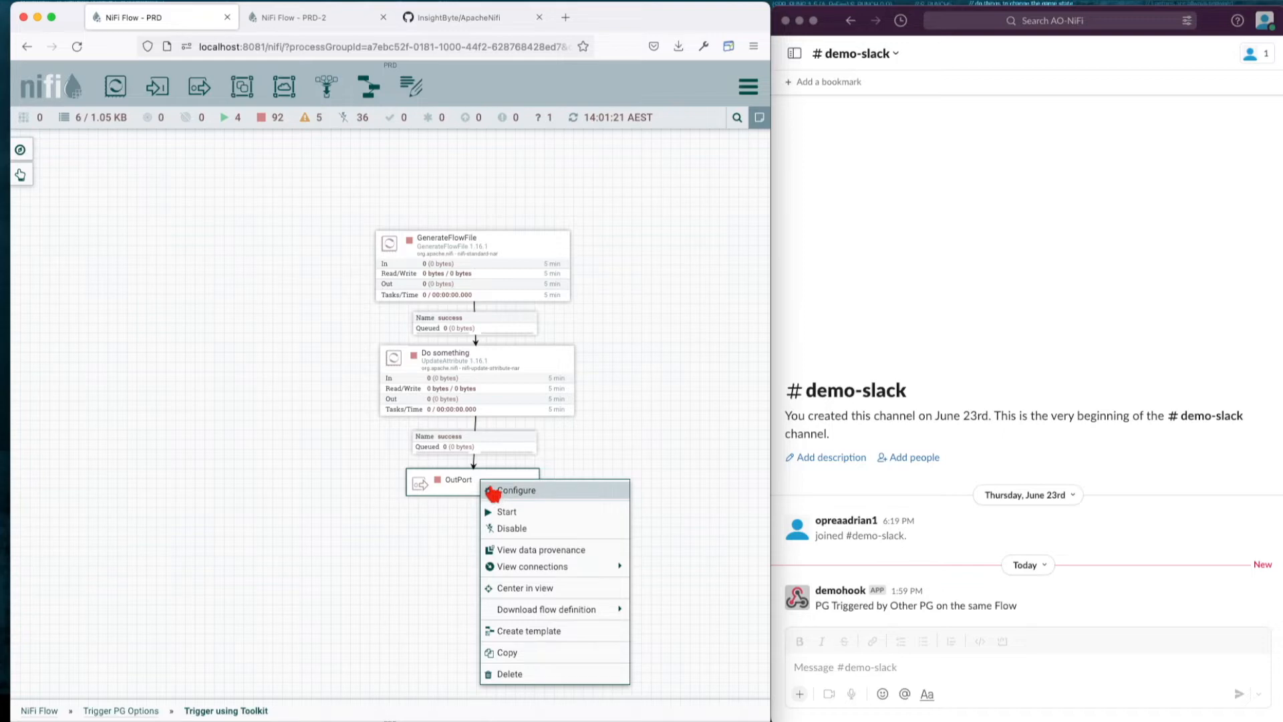
left_click(423, 523)
right_click(458, 485)
mouse_move(522, 576)
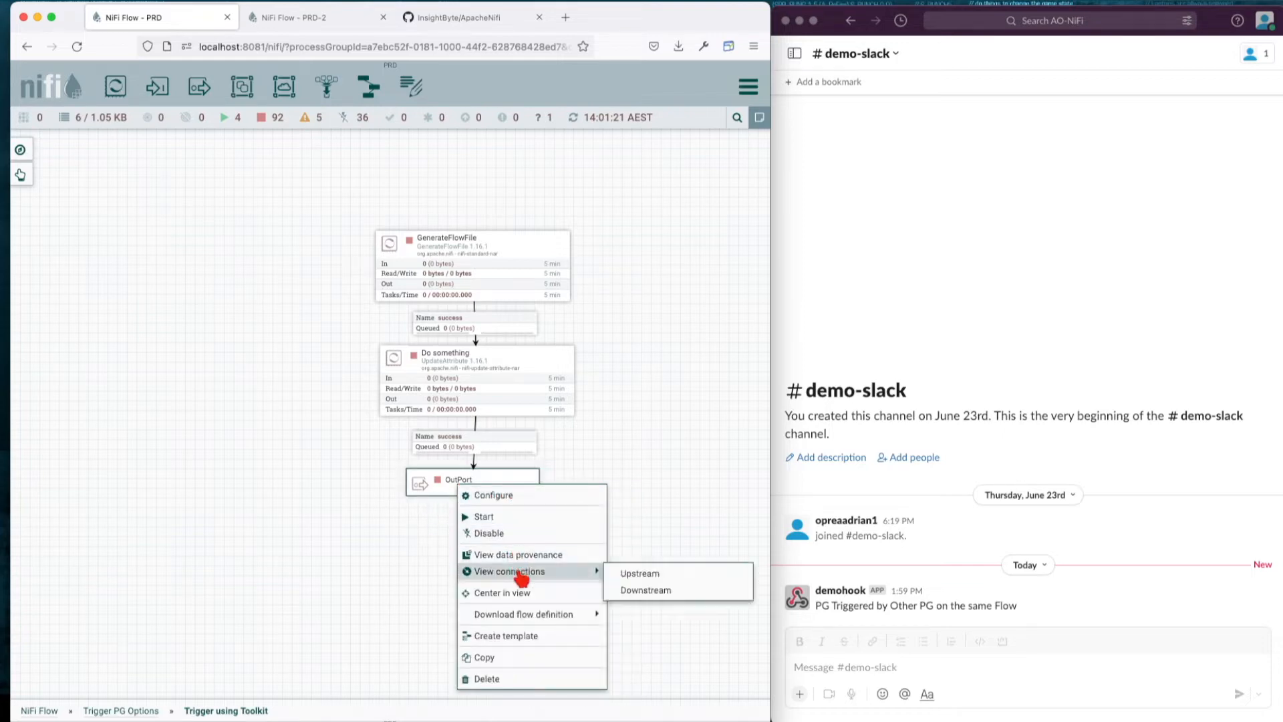
left_click(645, 590)
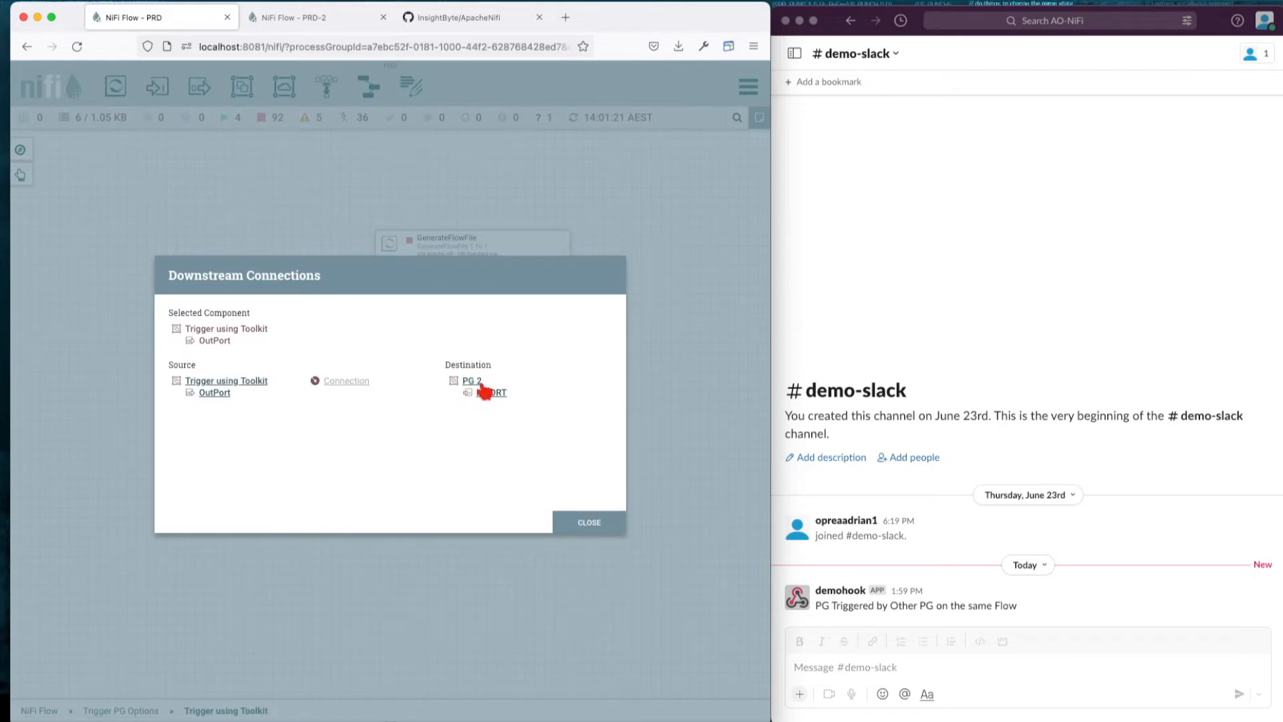
left_click(484, 393)
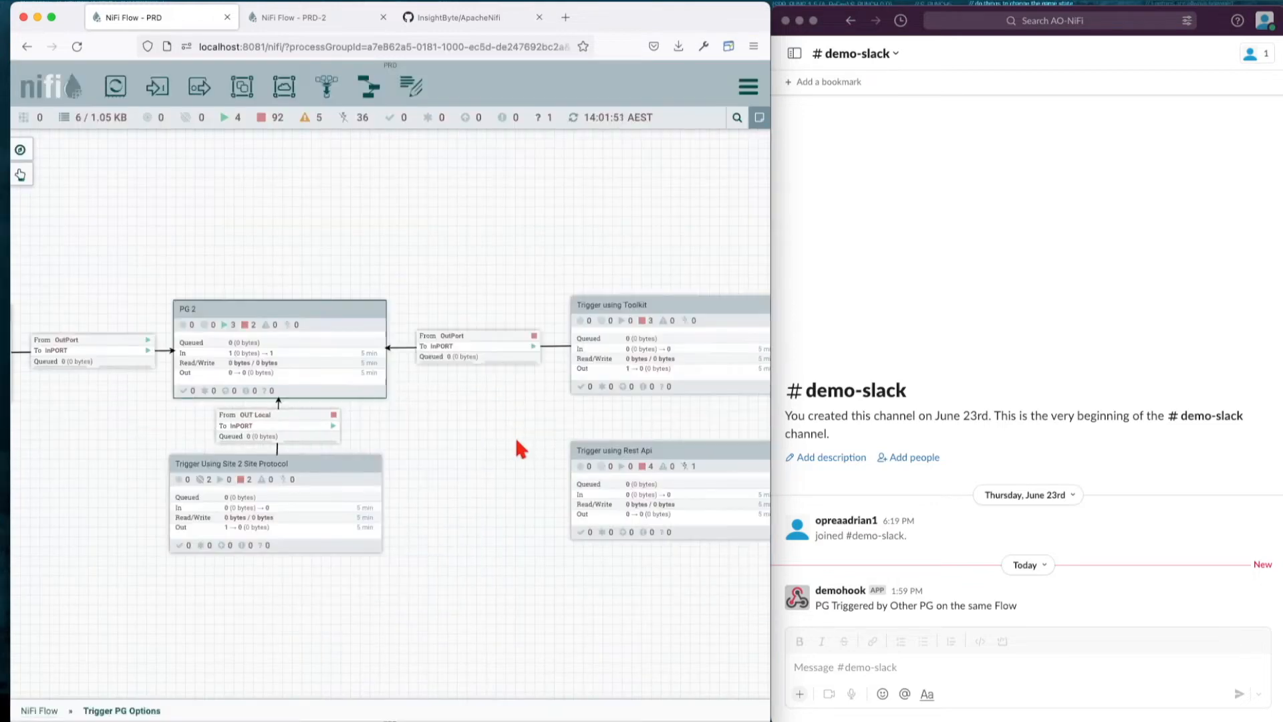
Switch to the terminal, change to the /opt/nifi-toolkit/bin/ directory and launch the NiFi CLI with ./cli.sh.
left_click(1110, 719)
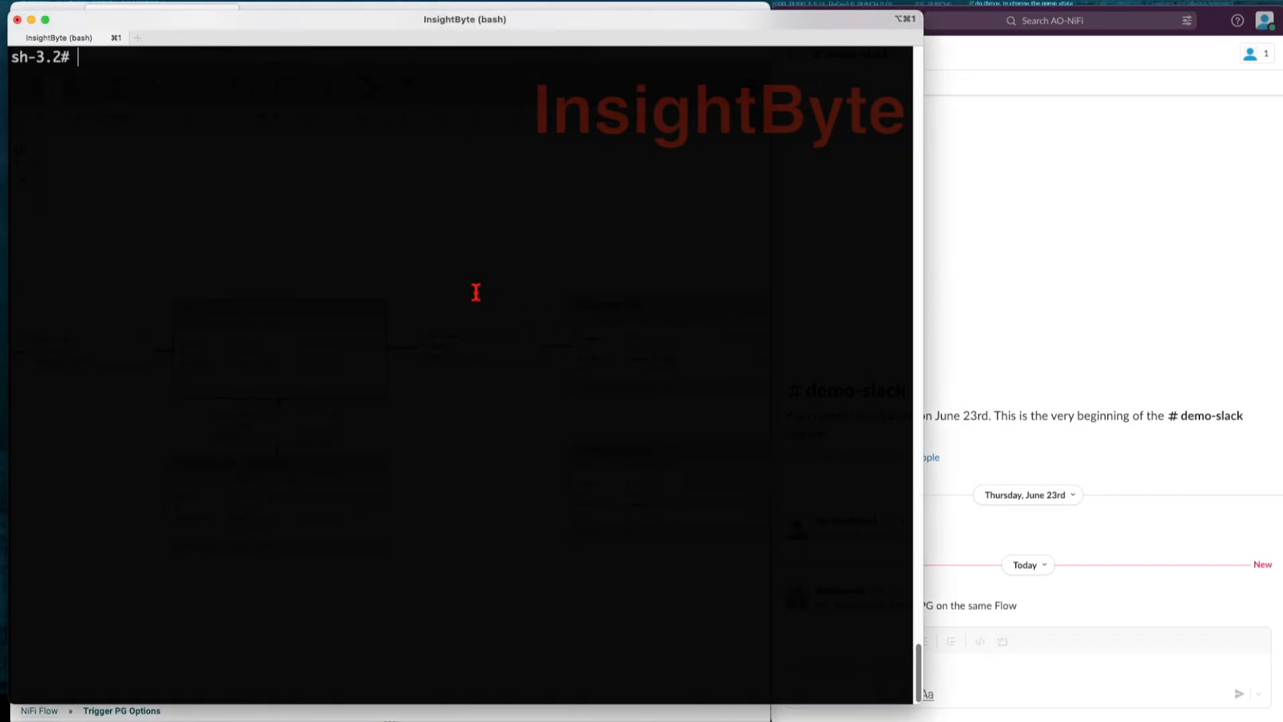
left_click_drag(350, 16, 963, 20)
type("cd /opt/")
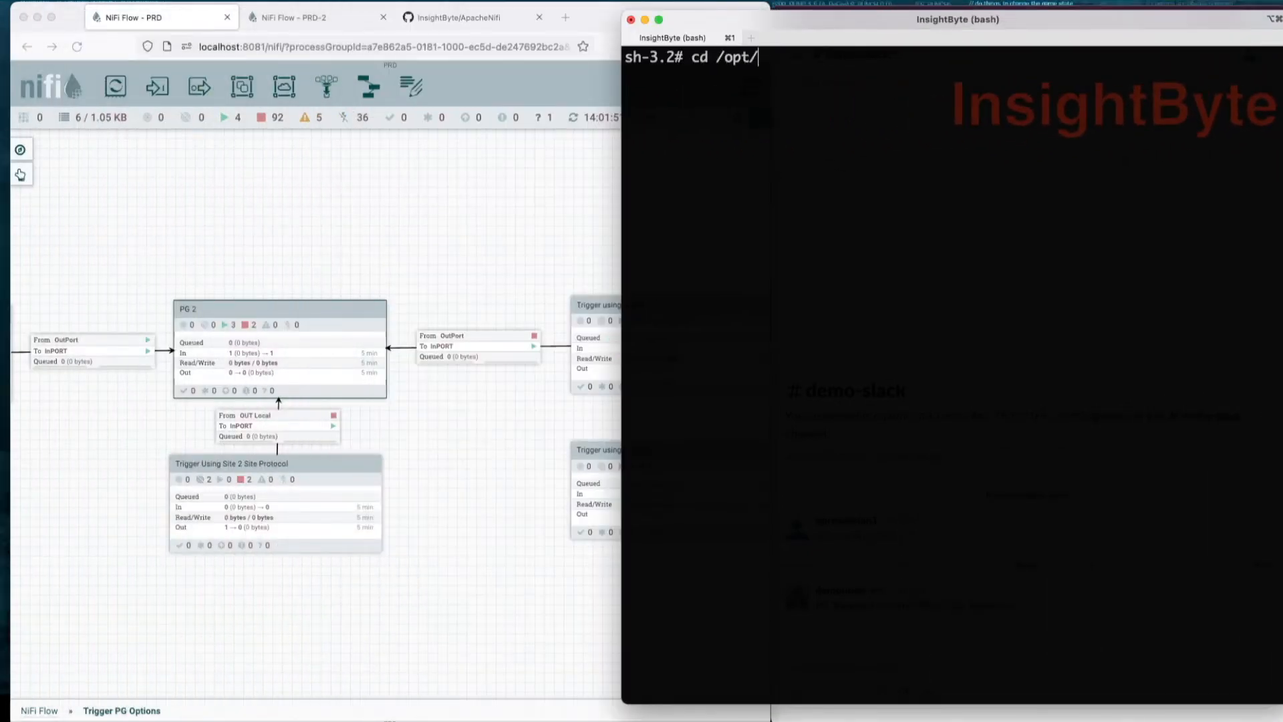
type("nifi-toolkit/bin/")
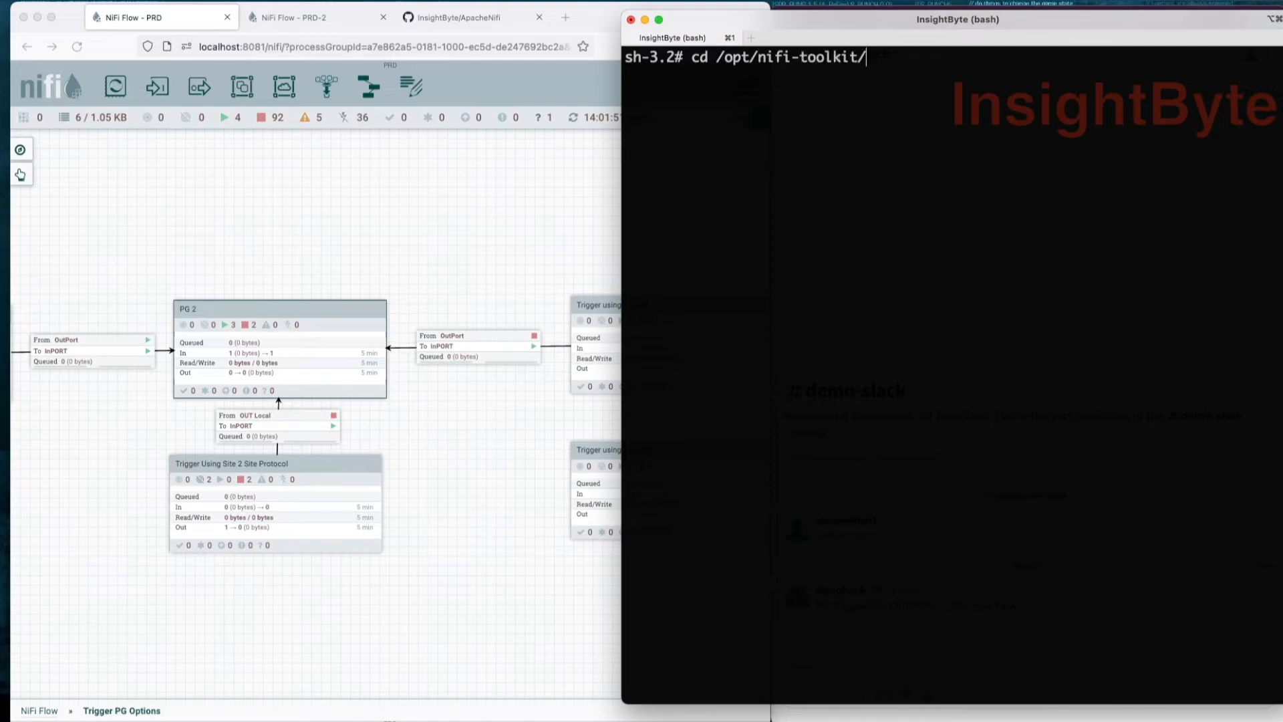
key("Return")
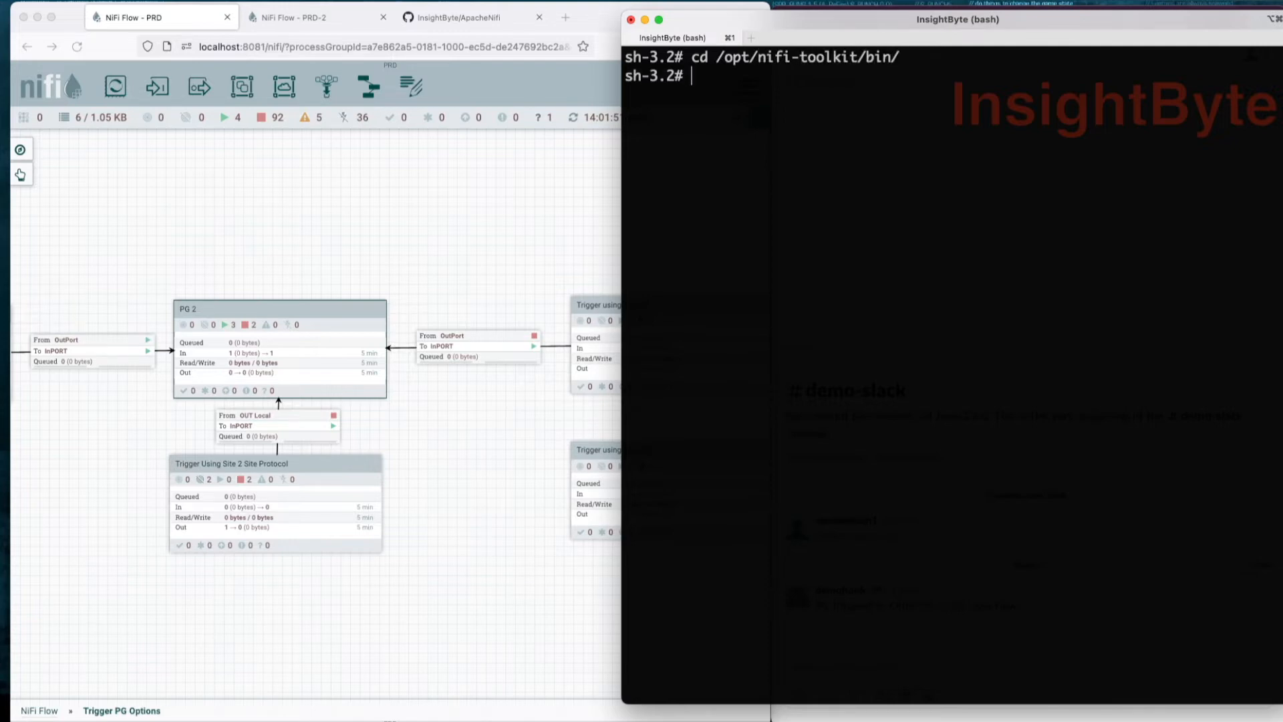
type("./cli.snifi")
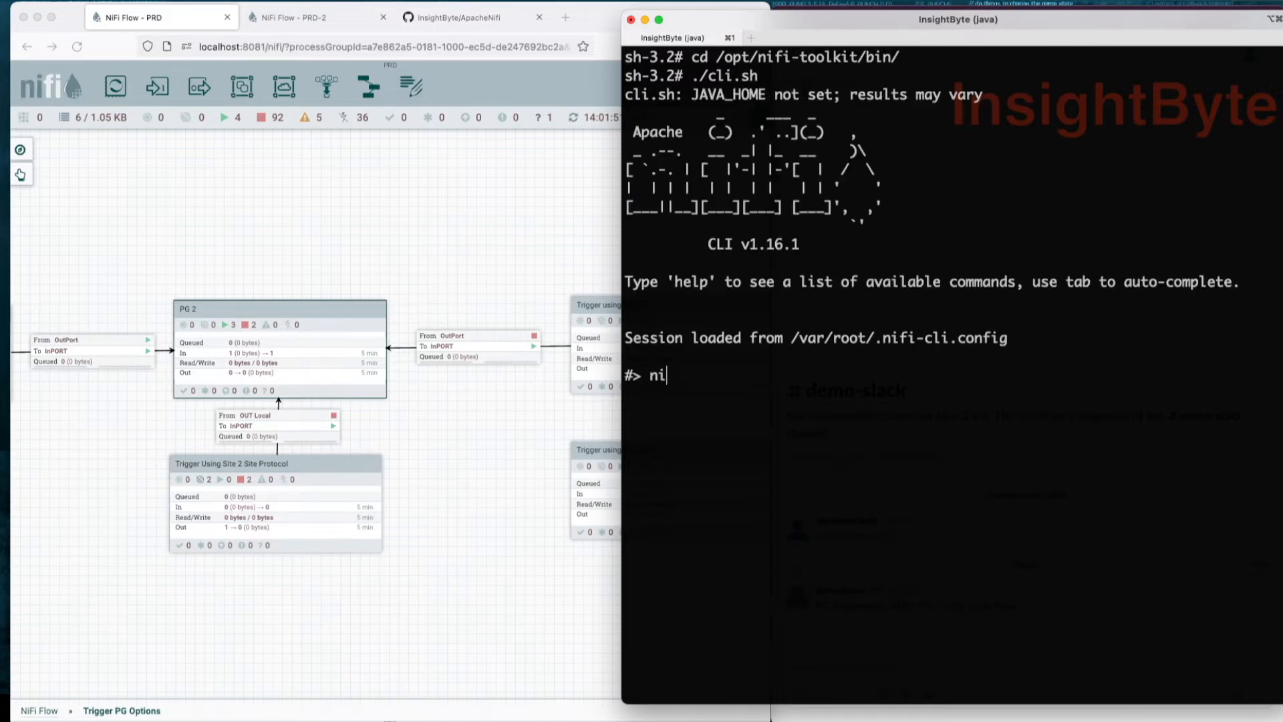
Run nifi pg-start --help in the CLI and examine the --processGroupId option.
key("BackSpace")
key("BackSpace")
key("BackSpace")
key("BackSpace")
key("BackSpace")
type("nifi pg-start --help")
key("Return")
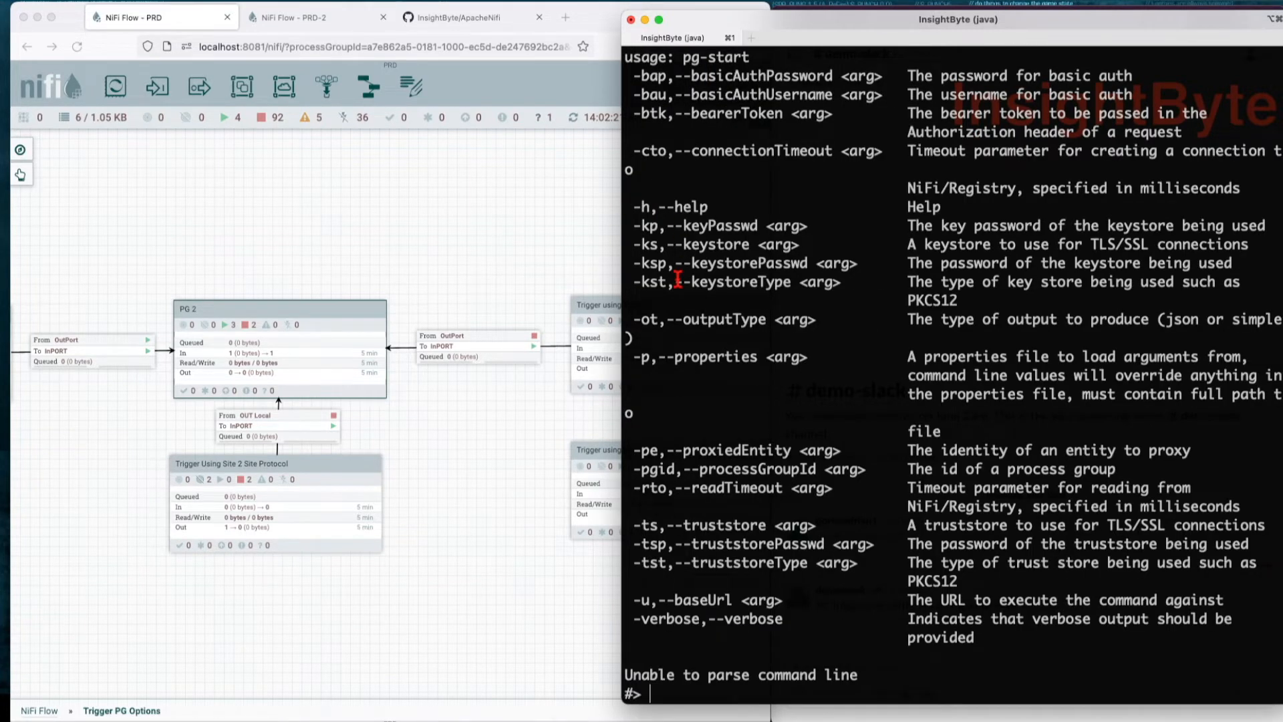
double_click(756, 469)
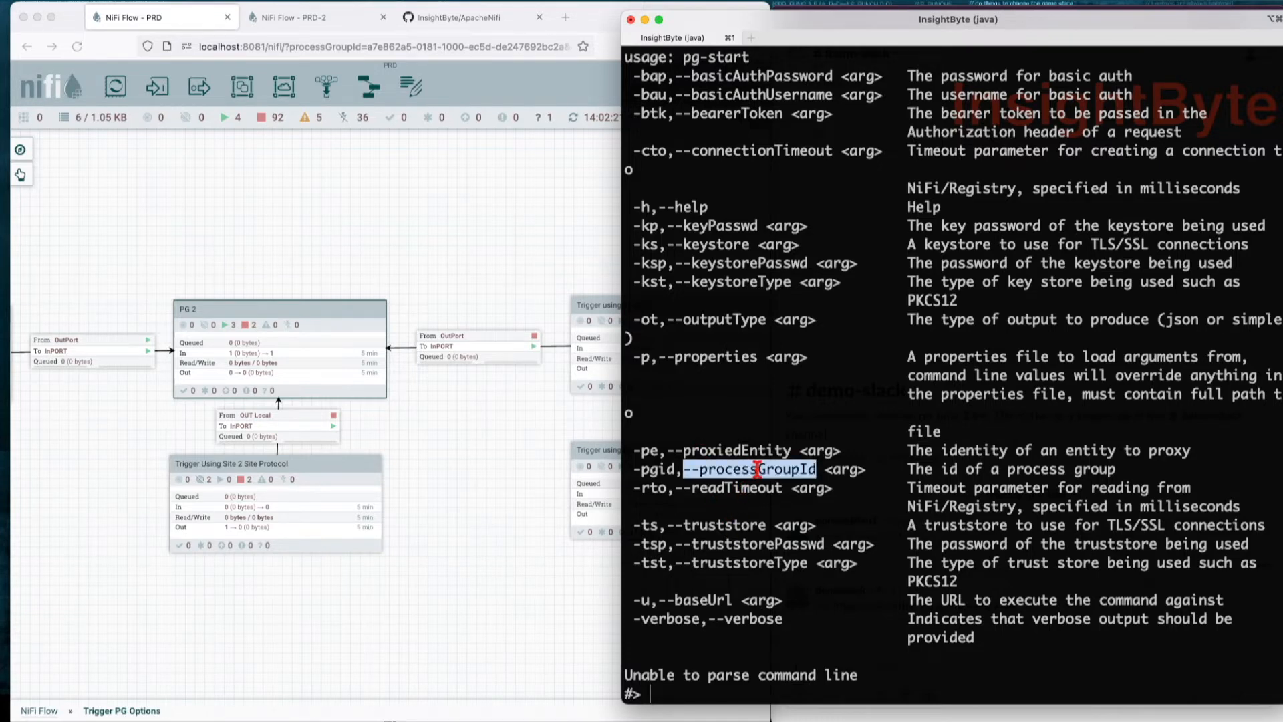
left_click(744, 413)
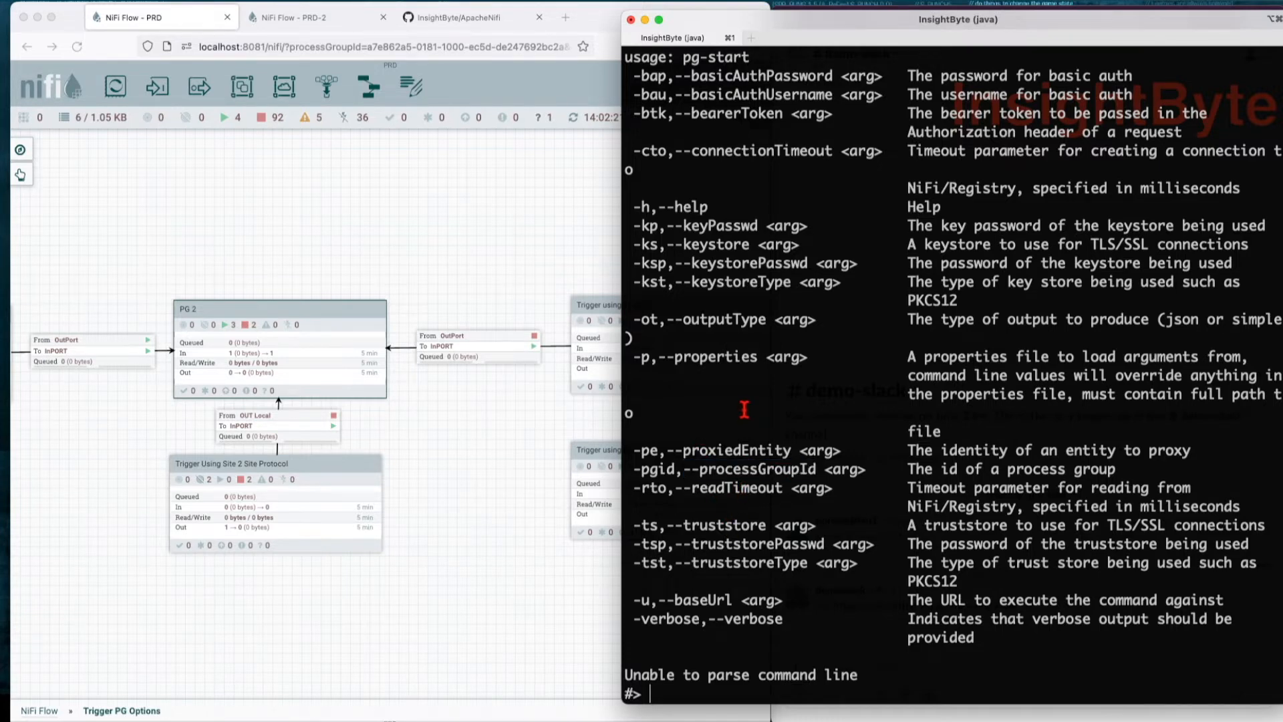
Show the details of the Trigger using Toolkit process group in NiFi, highlight its ID and return to the terminal.
left_click(510, 411)
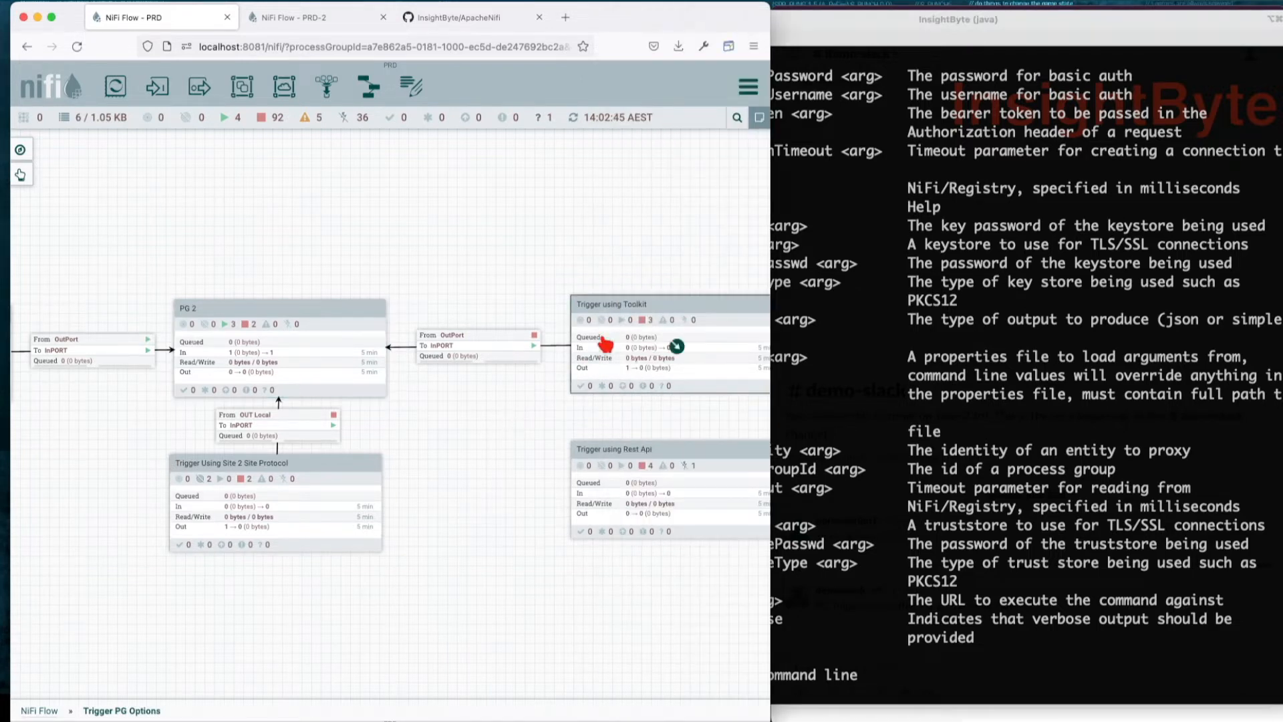
left_click(21, 175)
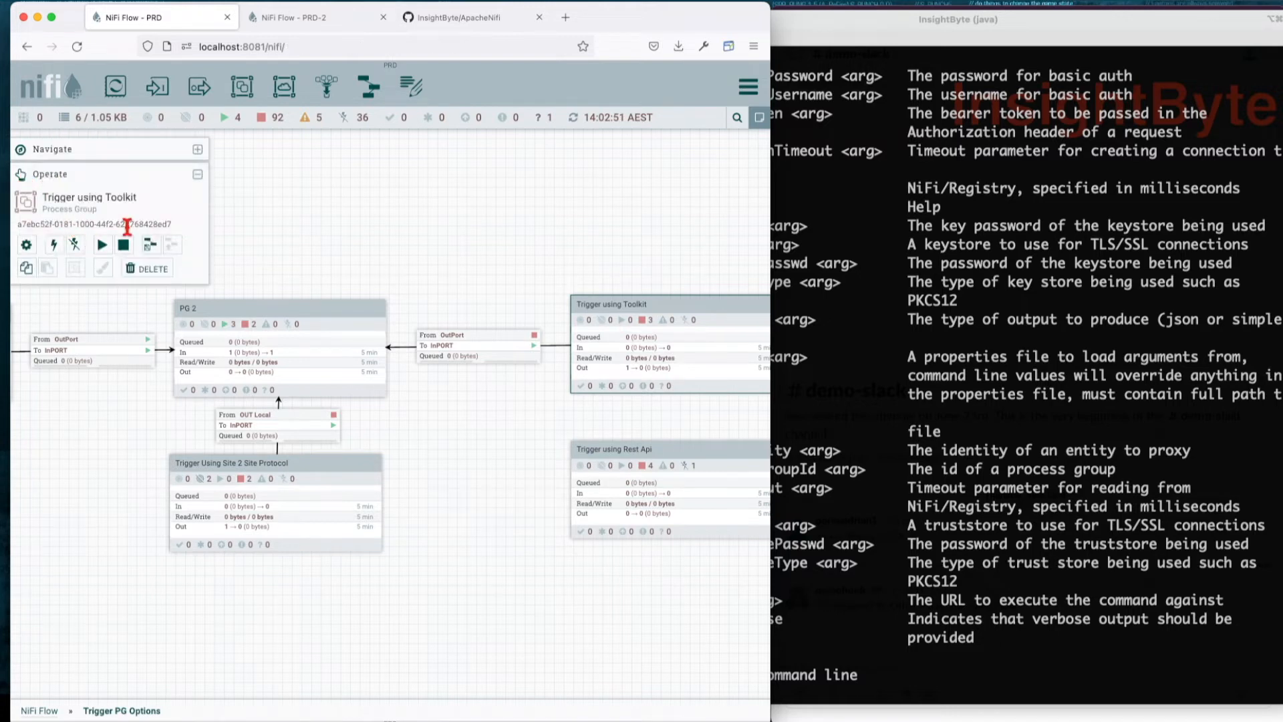
left_click_drag(172, 225, 16, 228)
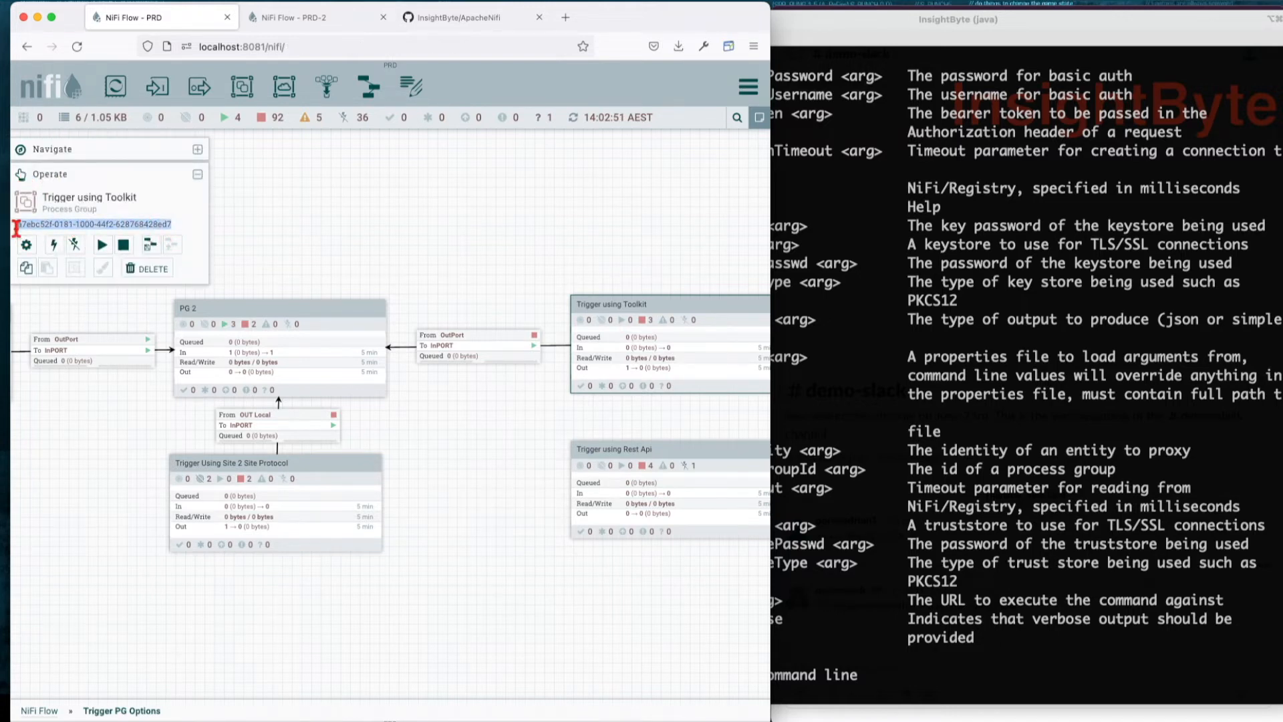
left_click(858, 326)
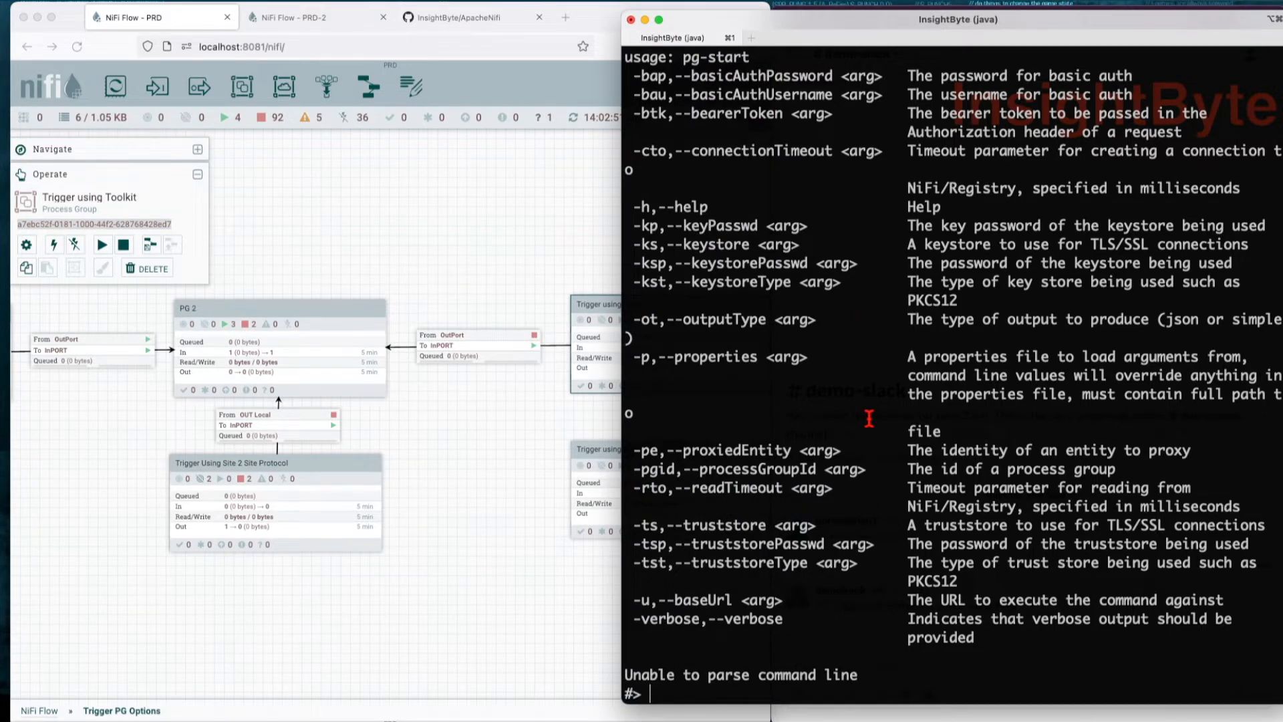
List the top-level process groups of the NiFi flow with nifi pg-list.
type("nifi")
left_click(24, 711)
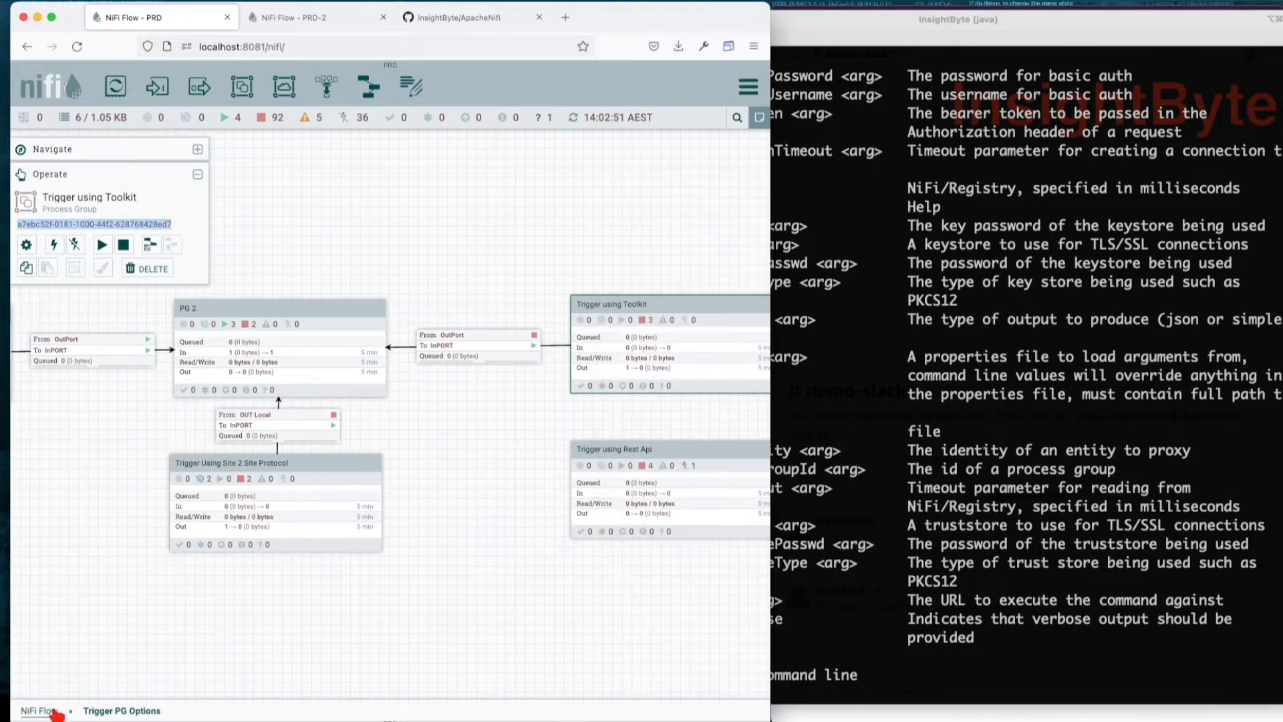
left_click(884, 651)
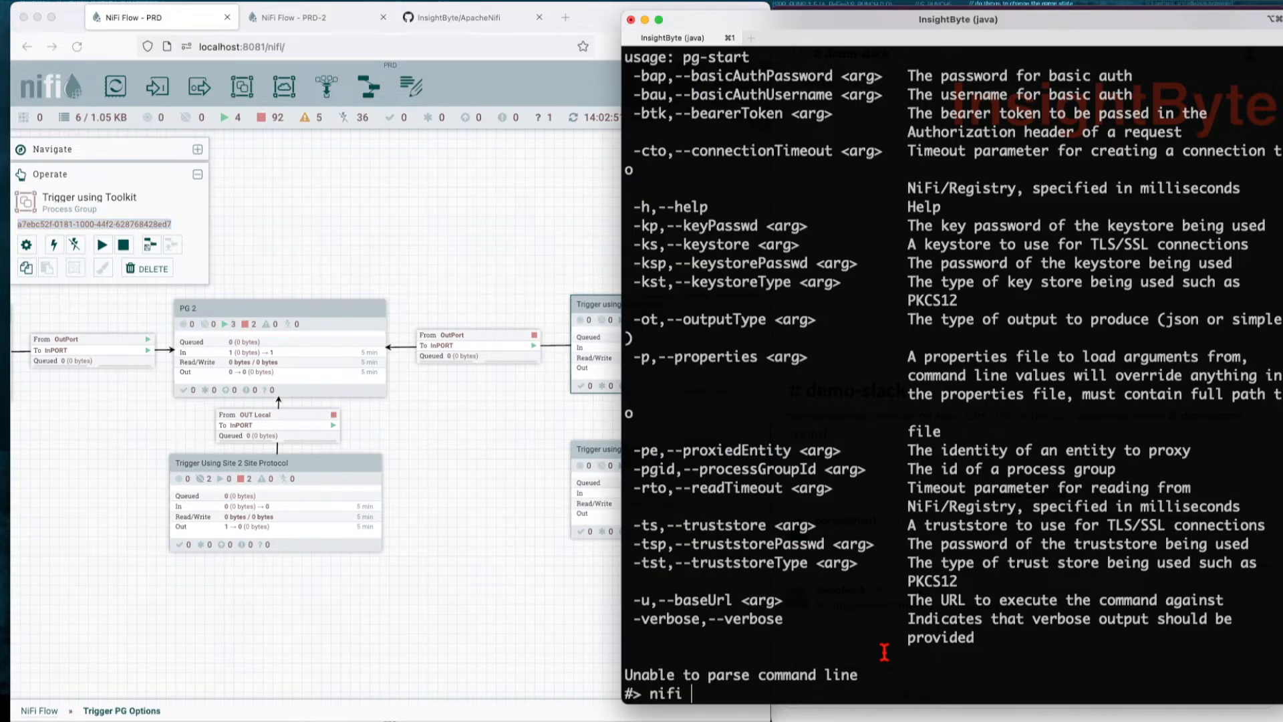
type("pg-list")
key("Return")
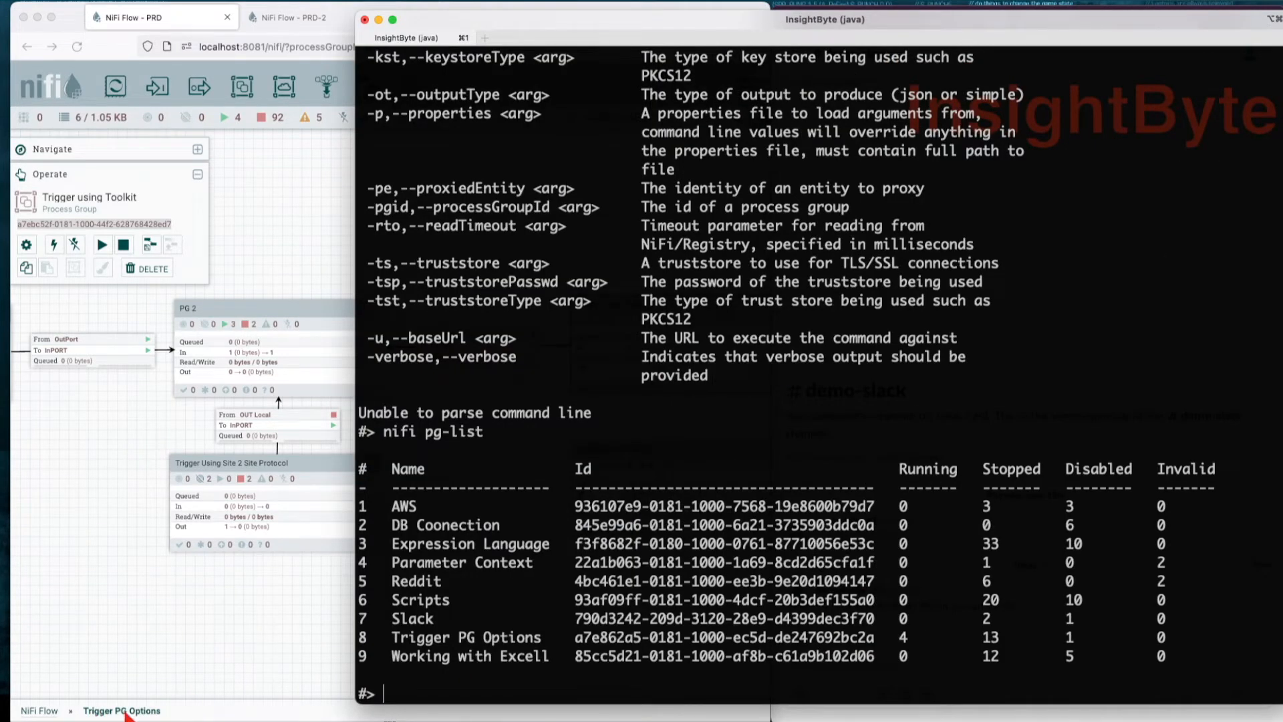
List the child groups of Trigger PG Options with nifi pg-list -pgid a7e862a5-0181-1000-ec5d-de247692bc2a.
key("Up")
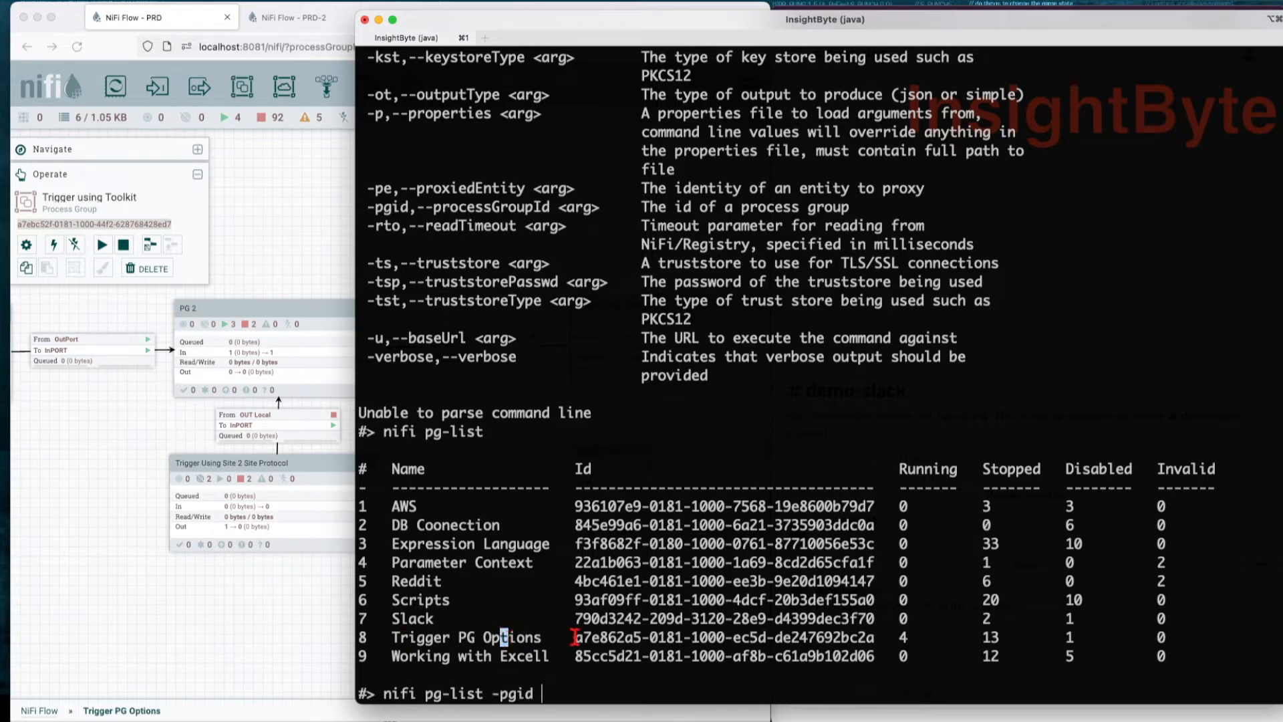
left_click_drag(574, 637, 874, 638)
left_click(776, 685)
key("super")
key("super")
left_click(779, 685)
type("a7e862a5-0181-1000-ec5d-de247692bc2a")
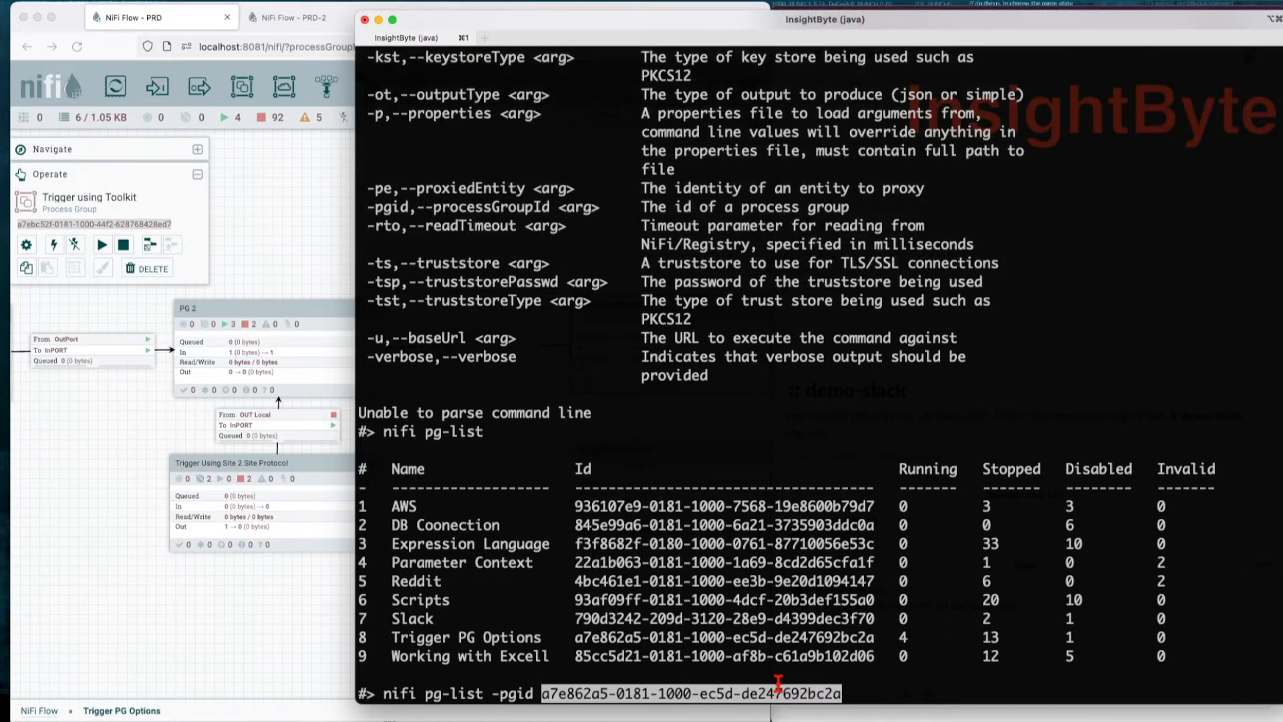
key("Return")
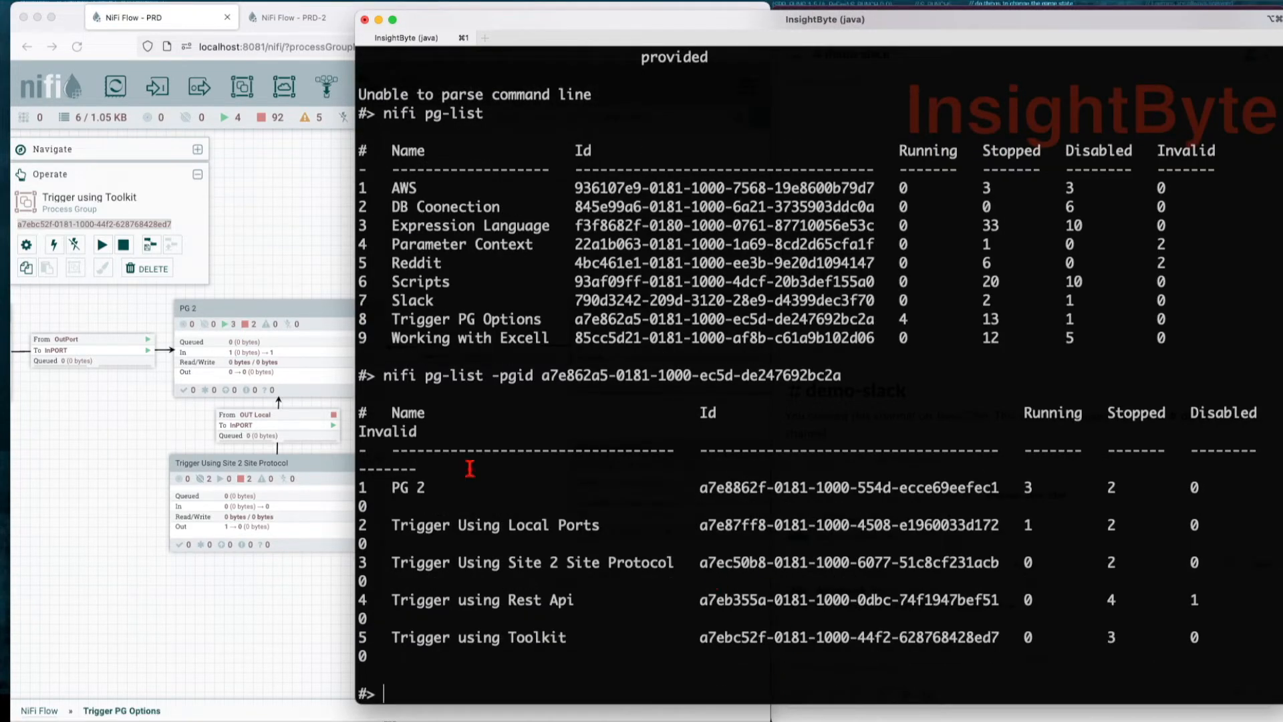
Copy the ID of Trigger using Toolkit from the CLI listing and switch back to the NiFi flow.
key("super+Tab")
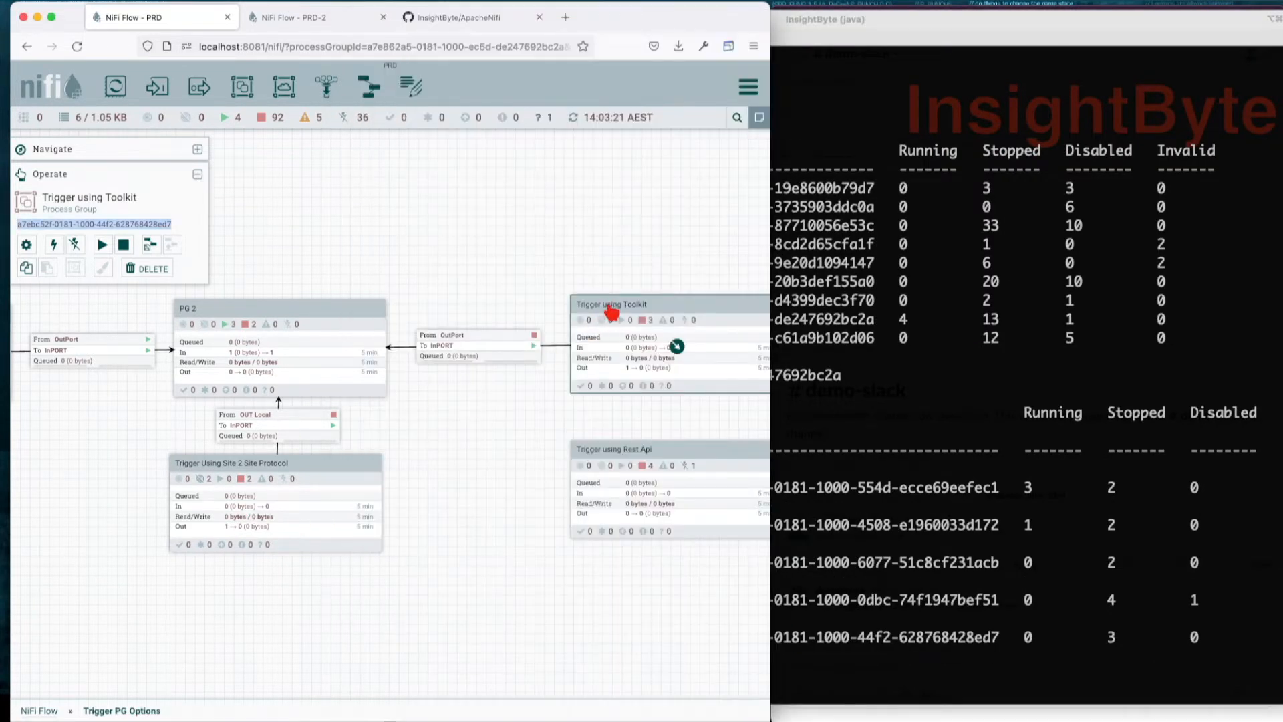
left_click(855, 508)
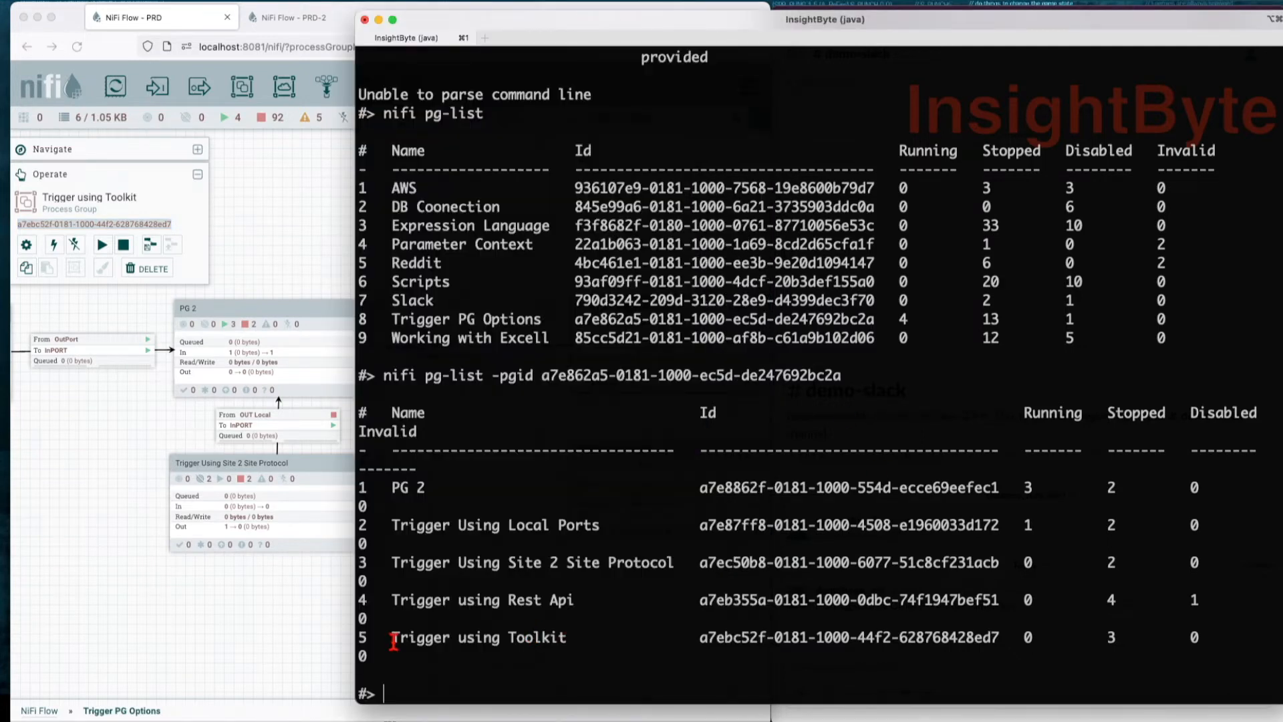
left_click_drag(393, 640, 578, 638)
left_click_drag(693, 639, 1002, 632)
key("super+c")
key("super+Tab")
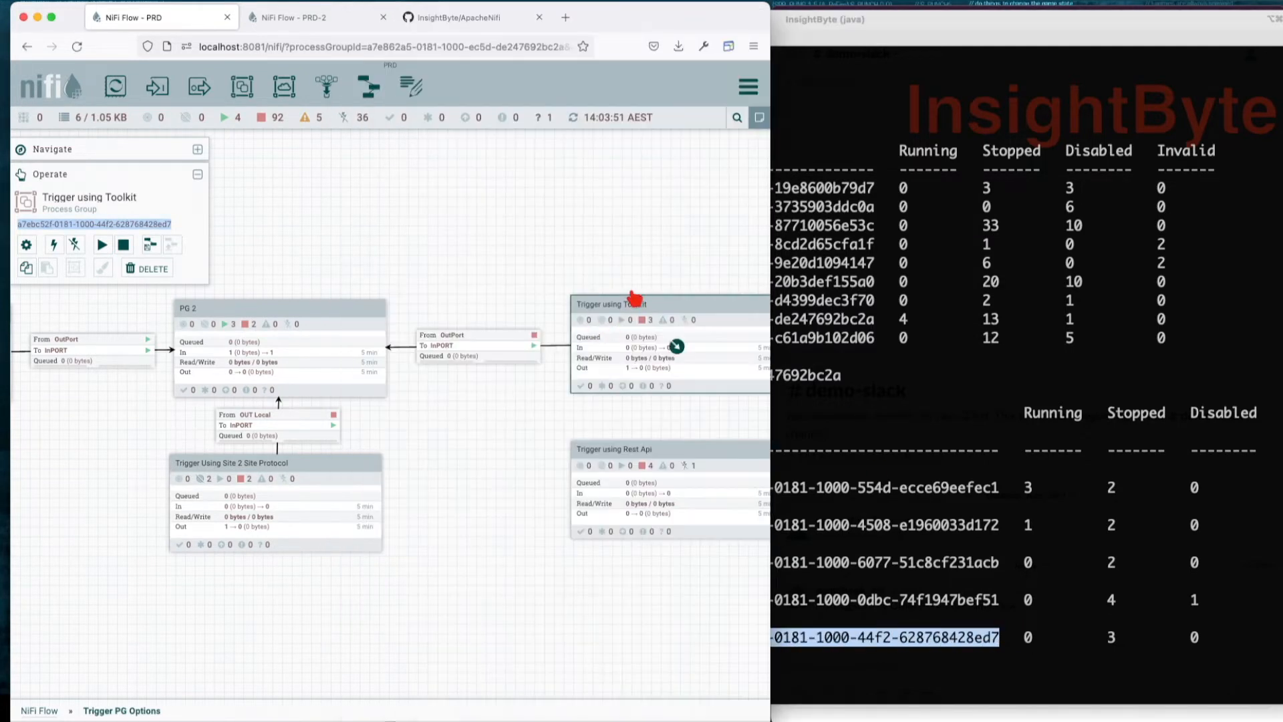
Stop the InPORT input port inside PG 2 and return to the Trigger PG Options group.
double_click(615, 332)
key("Escape")
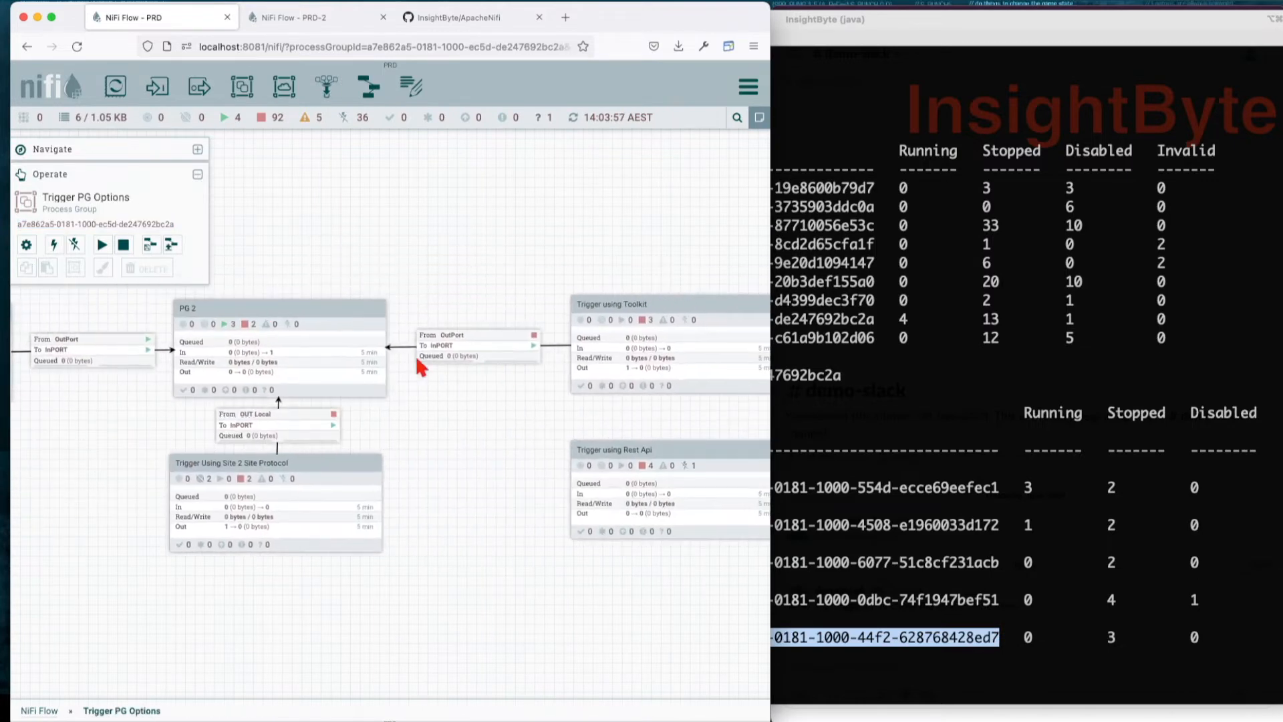
double_click(323, 348)
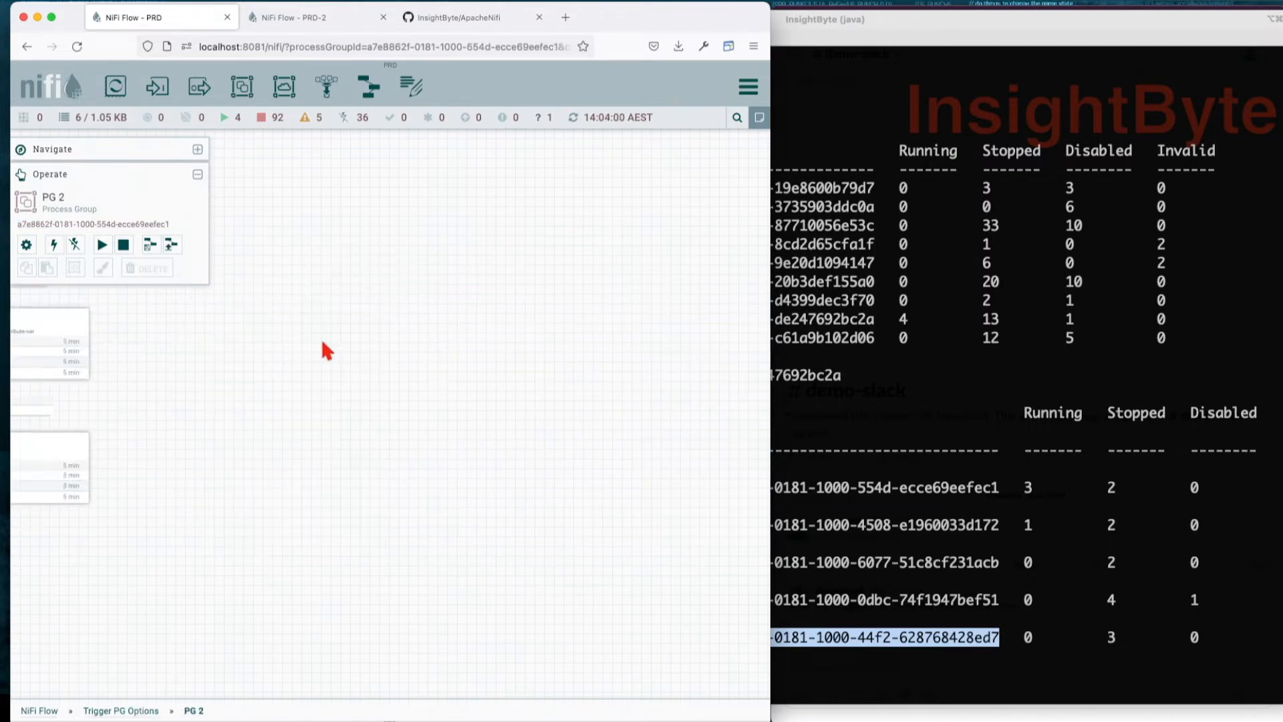
left_click(527, 183)
right_click(320, 195)
left_click(387, 233)
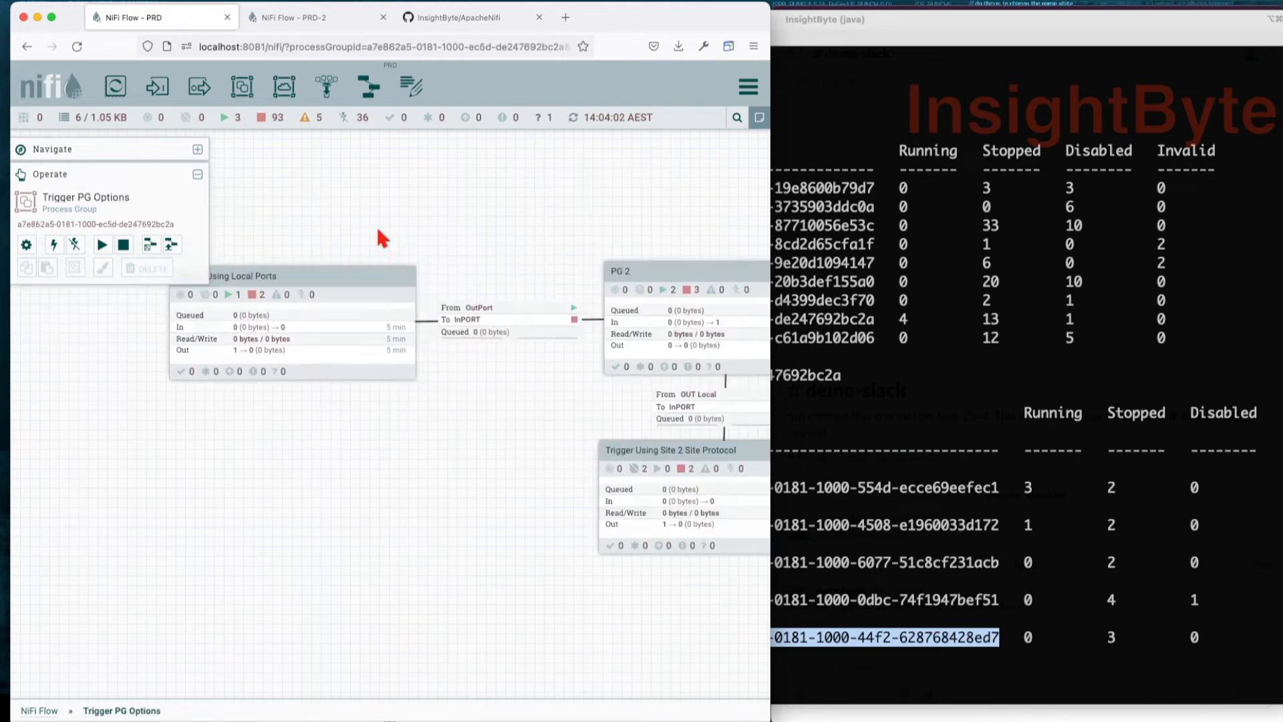
left_click(919, 549)
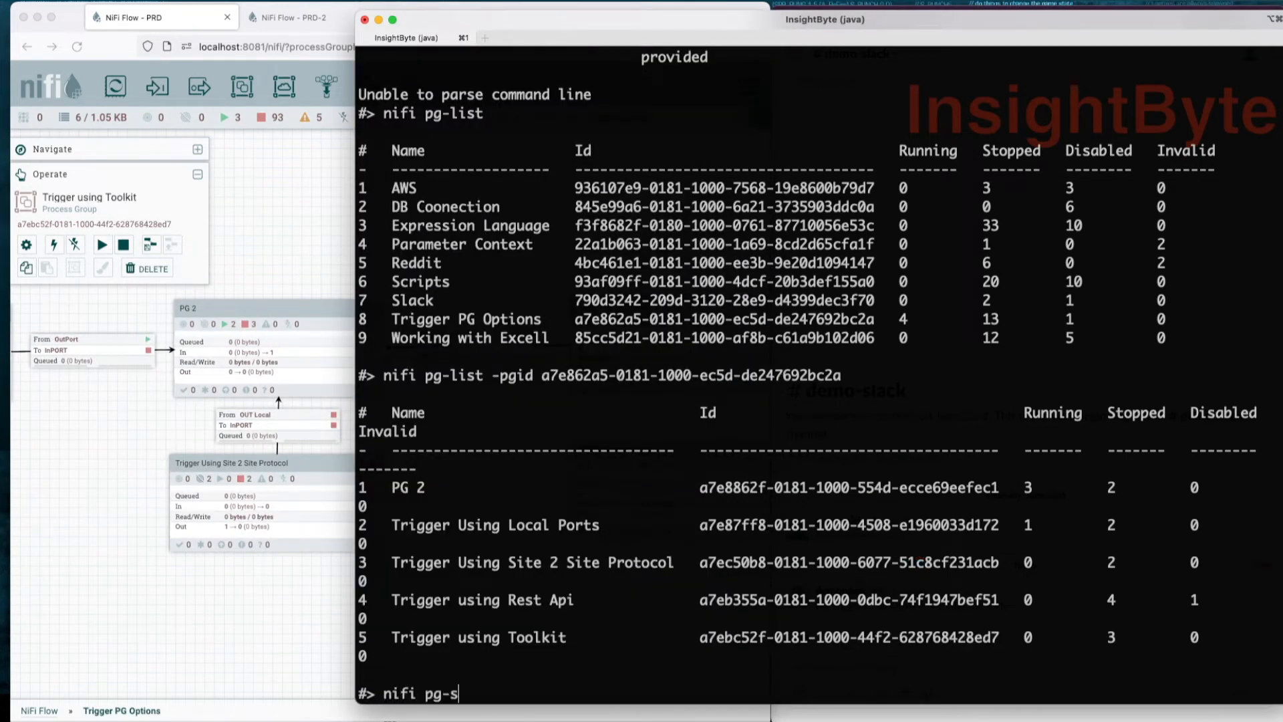
type("nifi pg-start -pgid")
key("super+v")
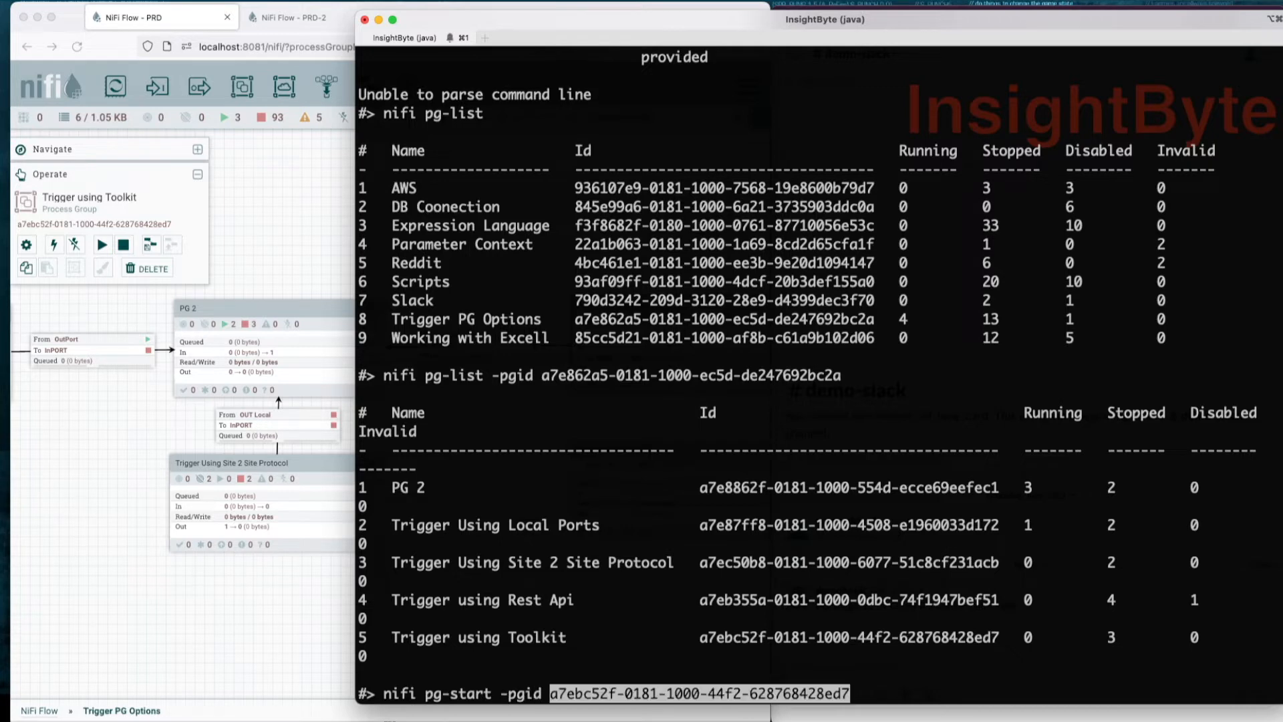
key("Return")
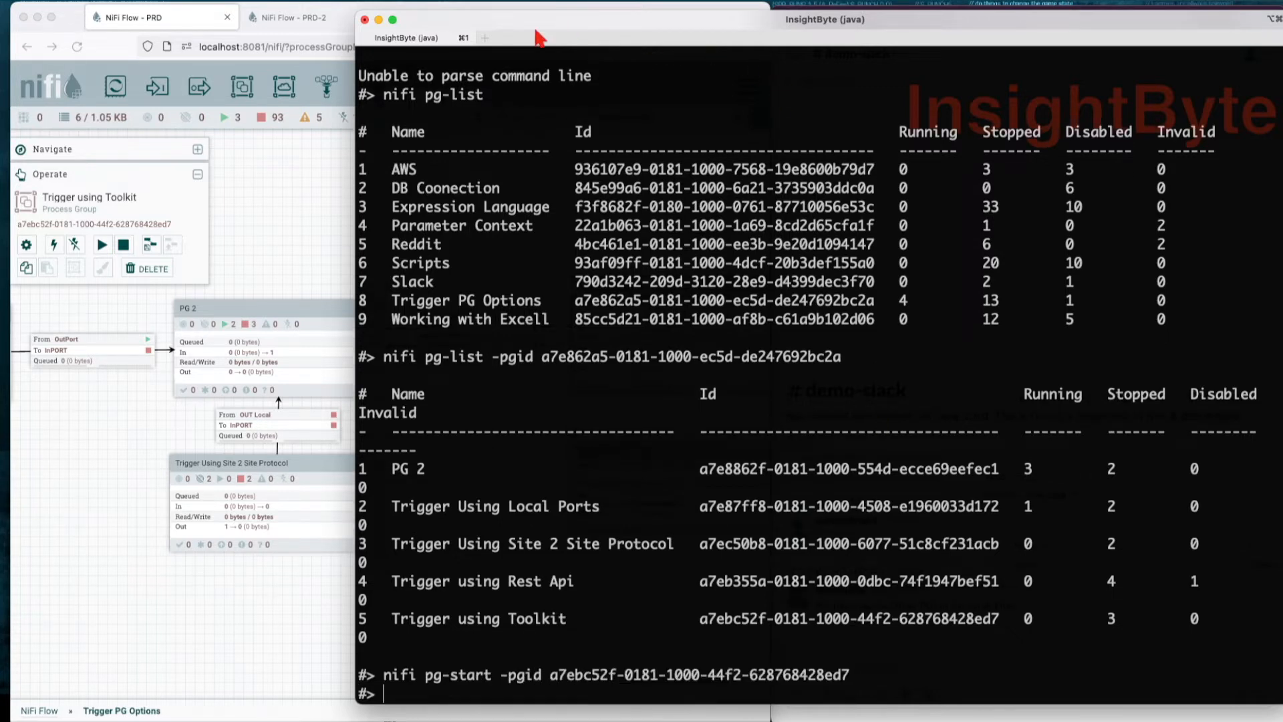
Refresh the NiFi flow and examine the connection from Trigger using Toolkit to PG 2.
left_click(319, 154)
right_click(425, 239)
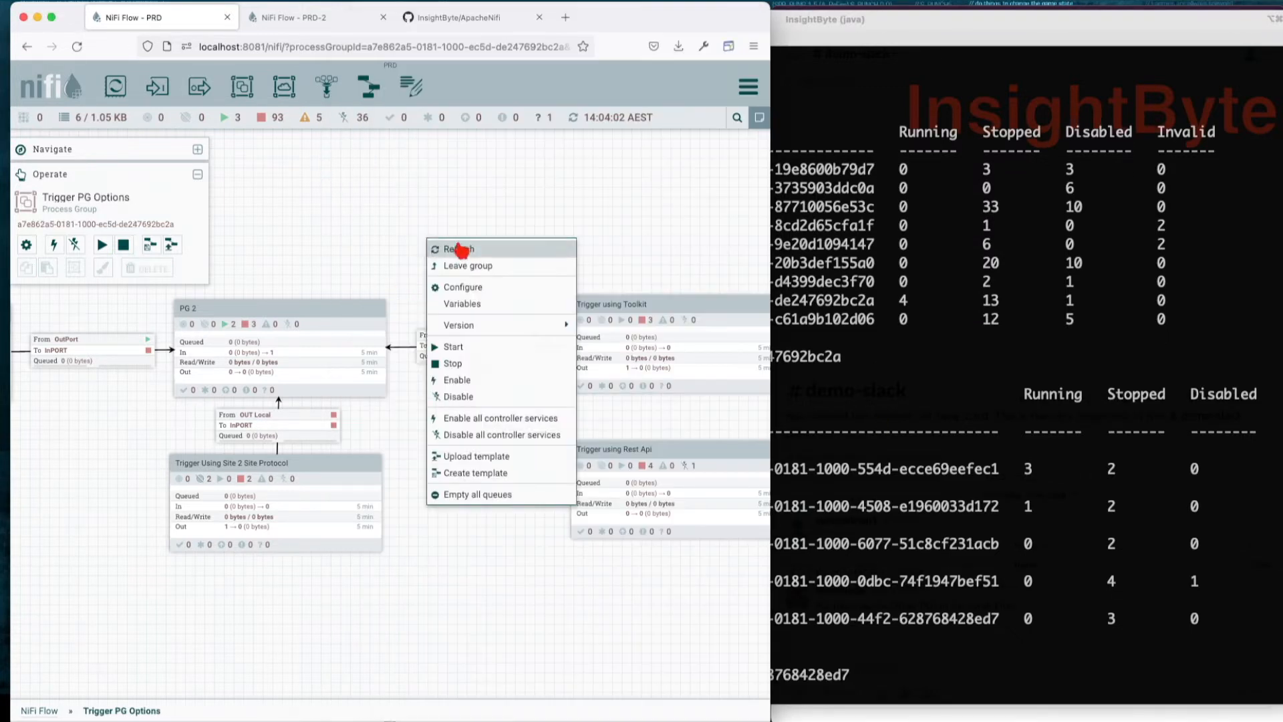
left_click(461, 246)
scroll(468, 347, "down", 1)
left_click(467, 346)
scroll(468, 346, "up", 2)
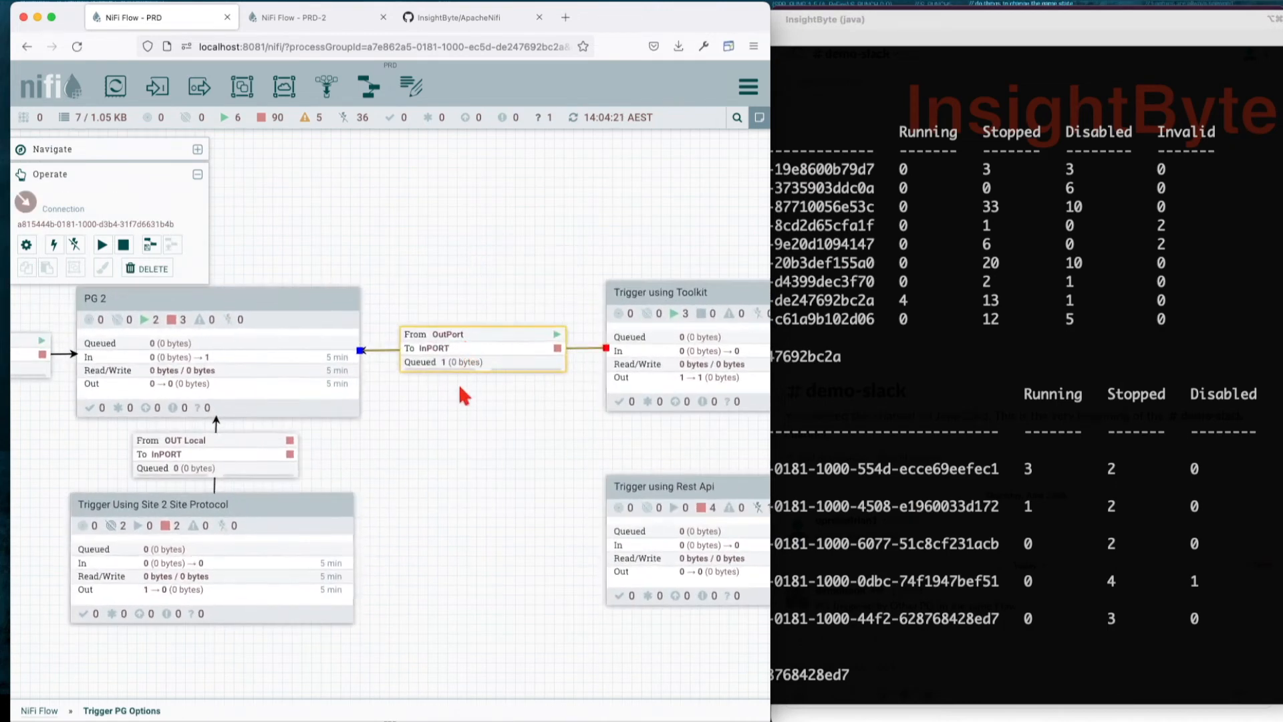
right_click(469, 359)
key("super+Tab")
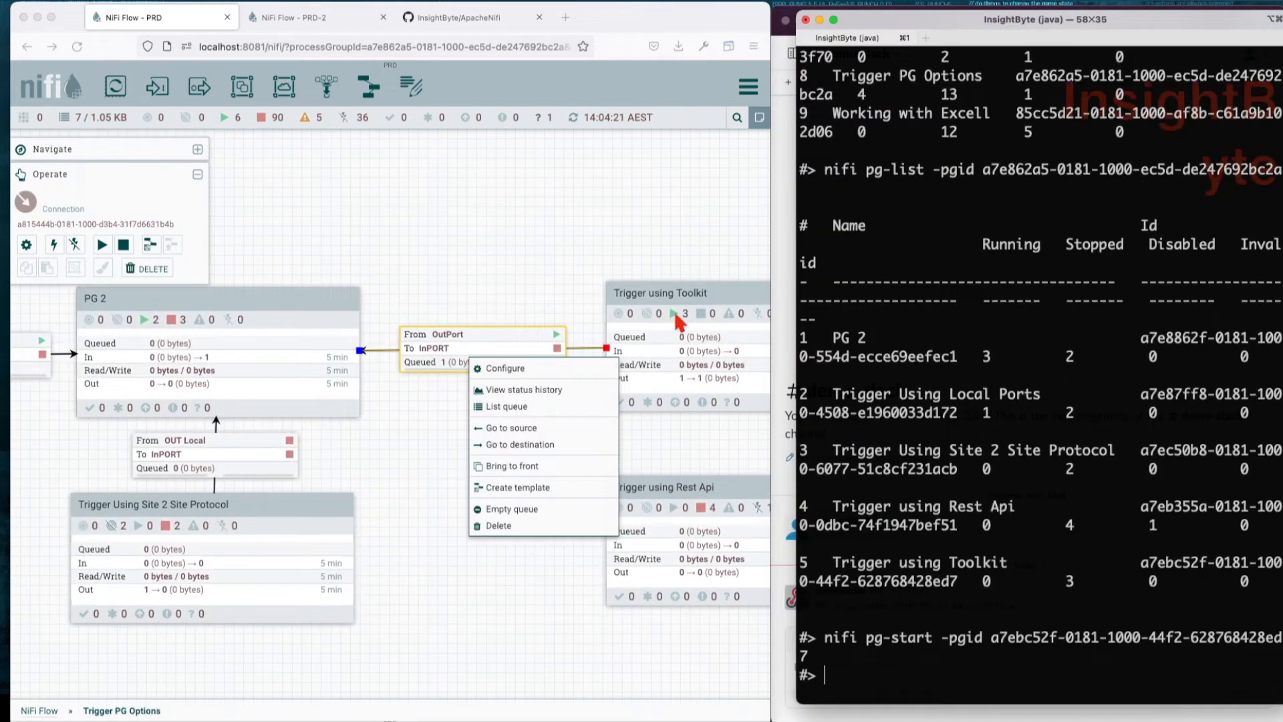
Check the scheduling details of the GenerateFlowFile processor inside Trigger using Toolkit.
left_click(632, 340)
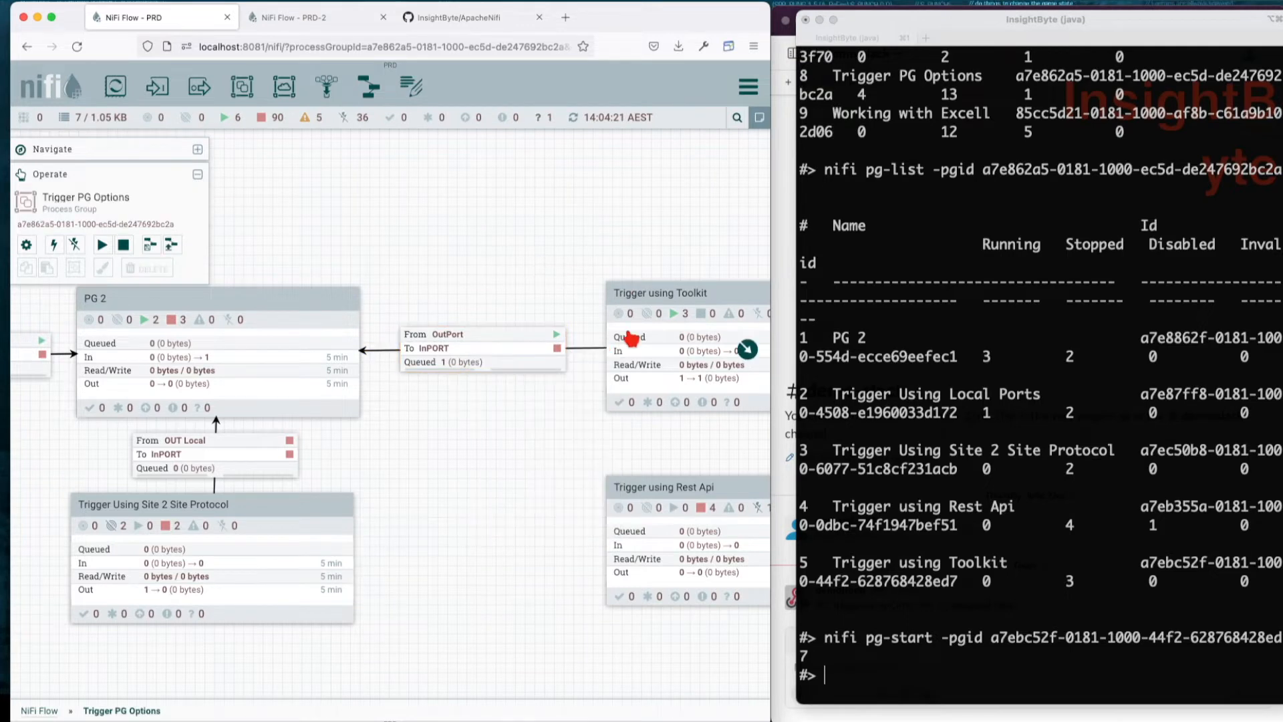
double_click(631, 339)
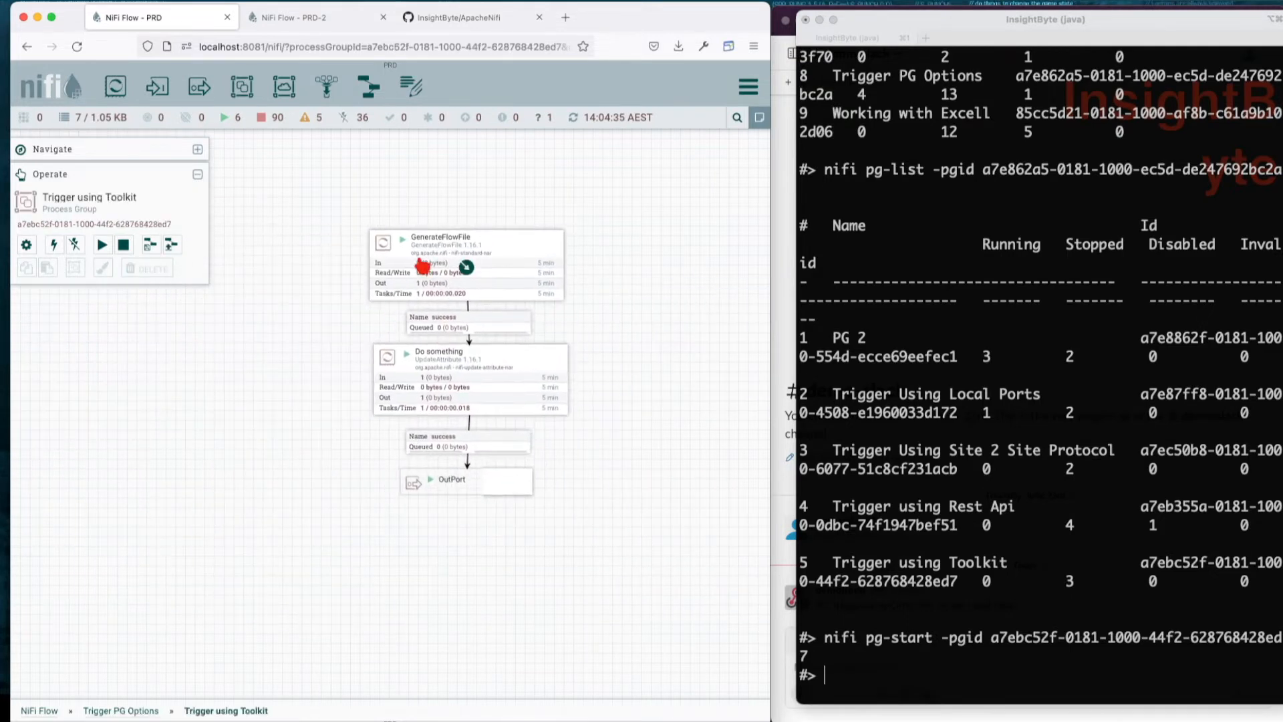
double_click(459, 262)
left_click(241, 284)
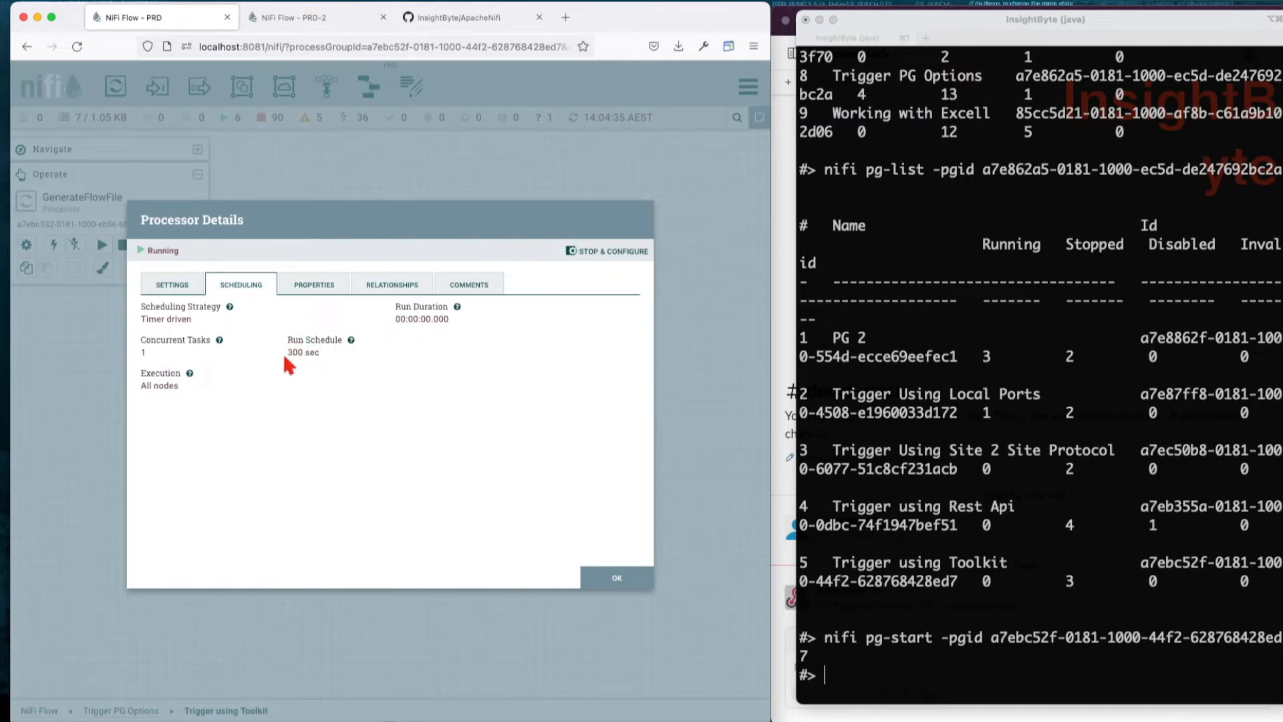
left_click(610, 571)
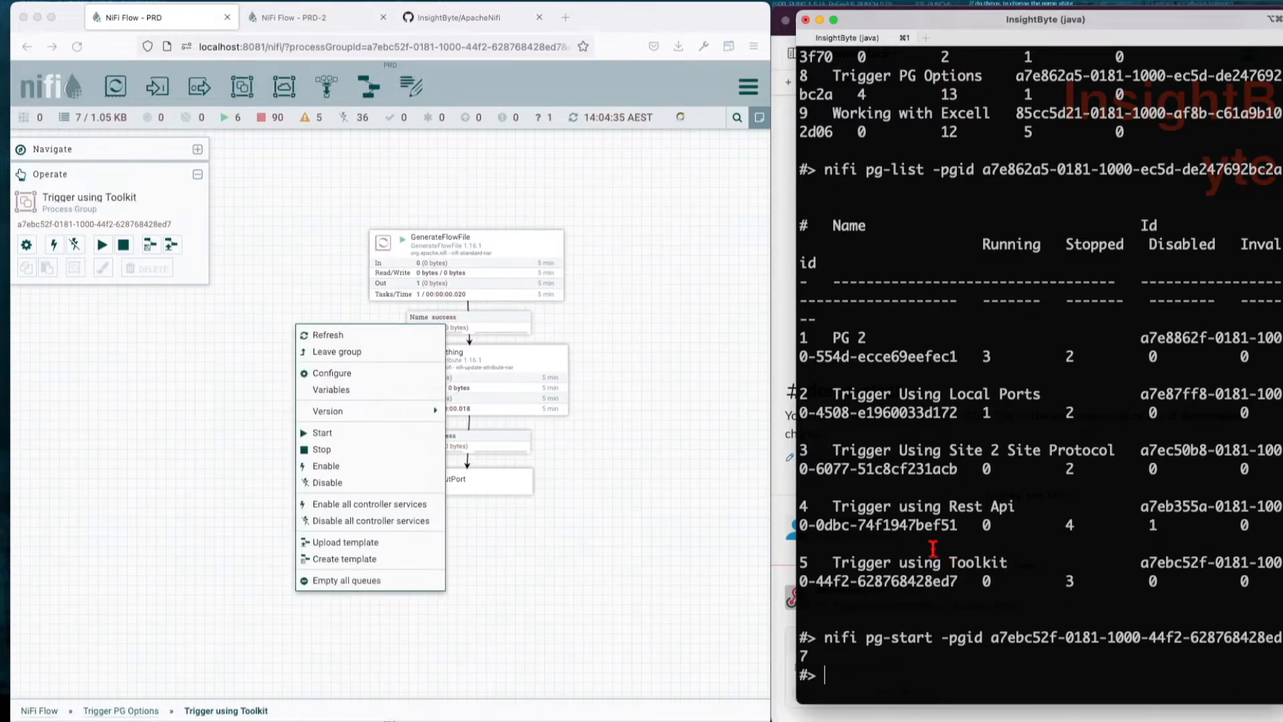
left_click_drag(795, 492, 547, 495)
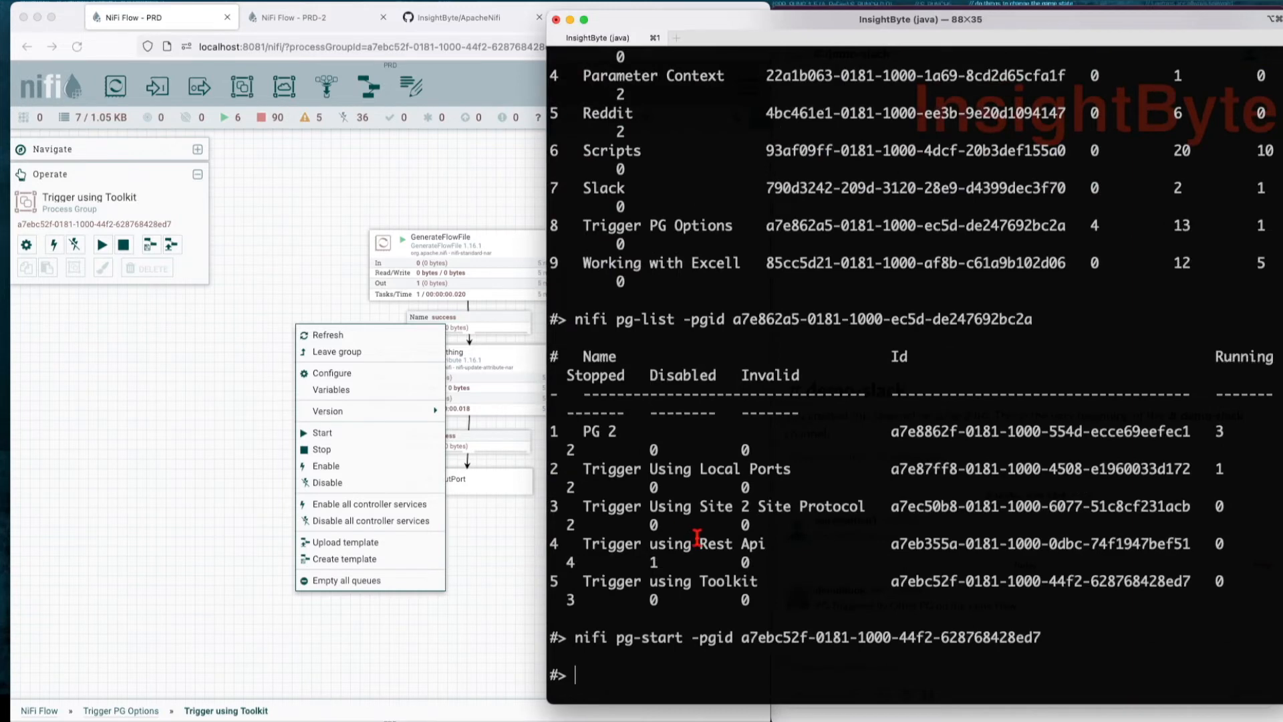
key("Up")
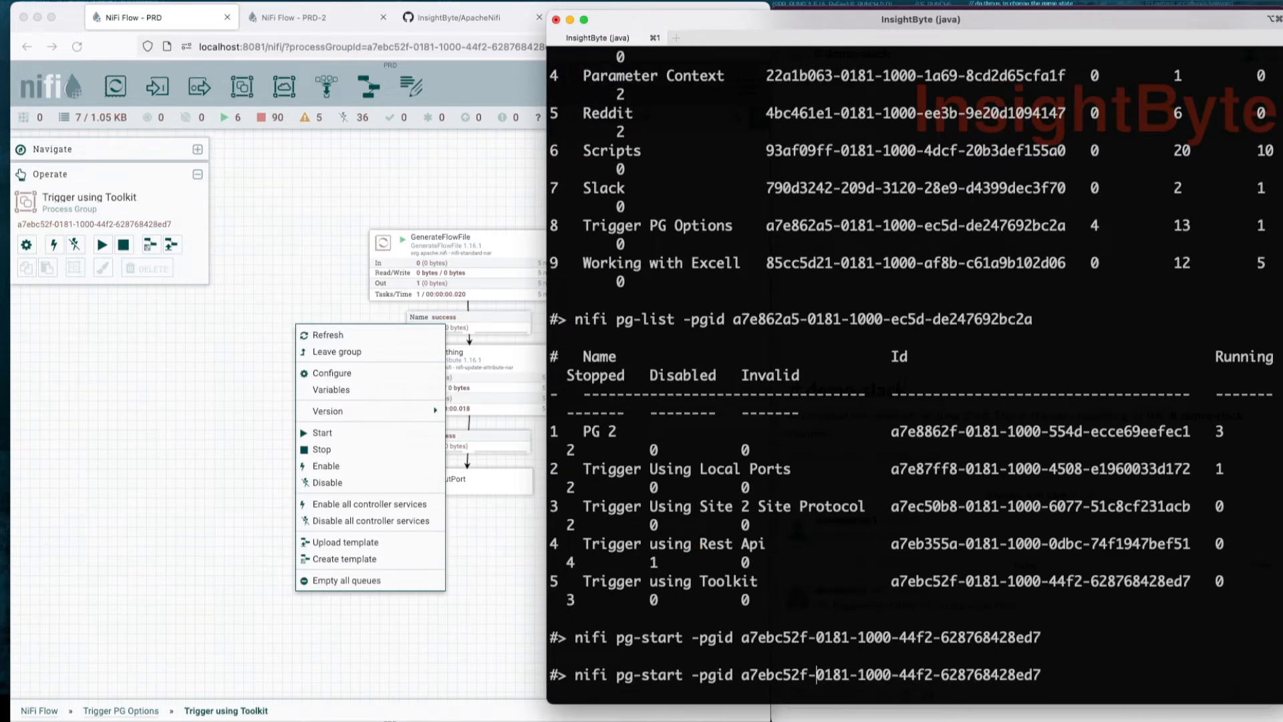
key("BackSpace")
key("BackSpace")
key("BackSpace")
key("BackSpace")
key("BackSpace")
type("stop")
key("Return")
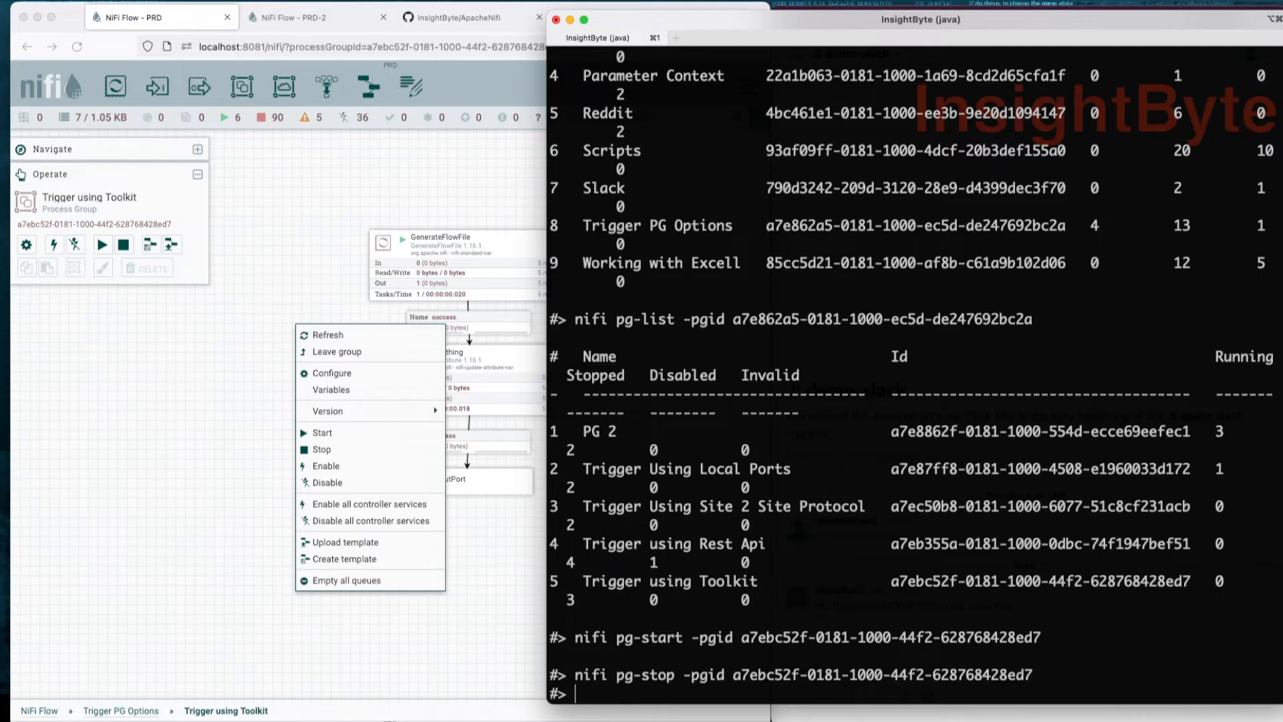
Return to Trigger PG Options, refresh the flow and inspect the connection between Trigger using Toolkit and PG 2.
right_click(103, 323)
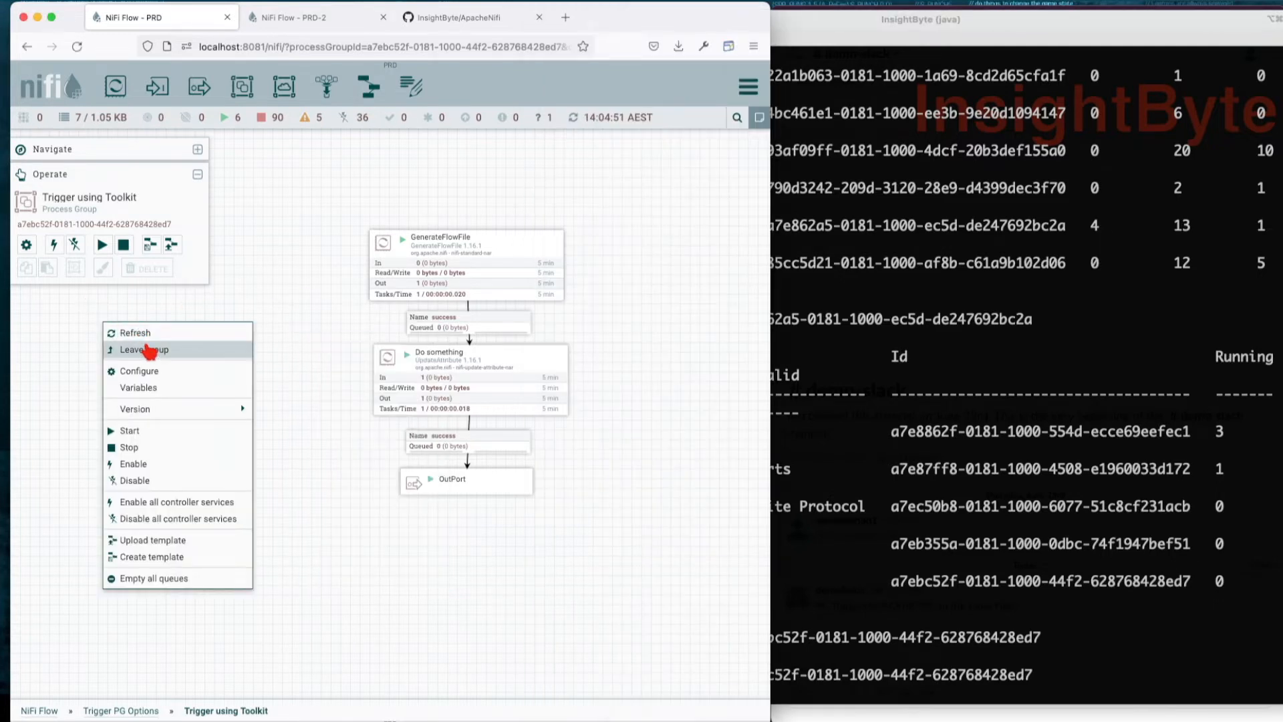
left_click(144, 349)
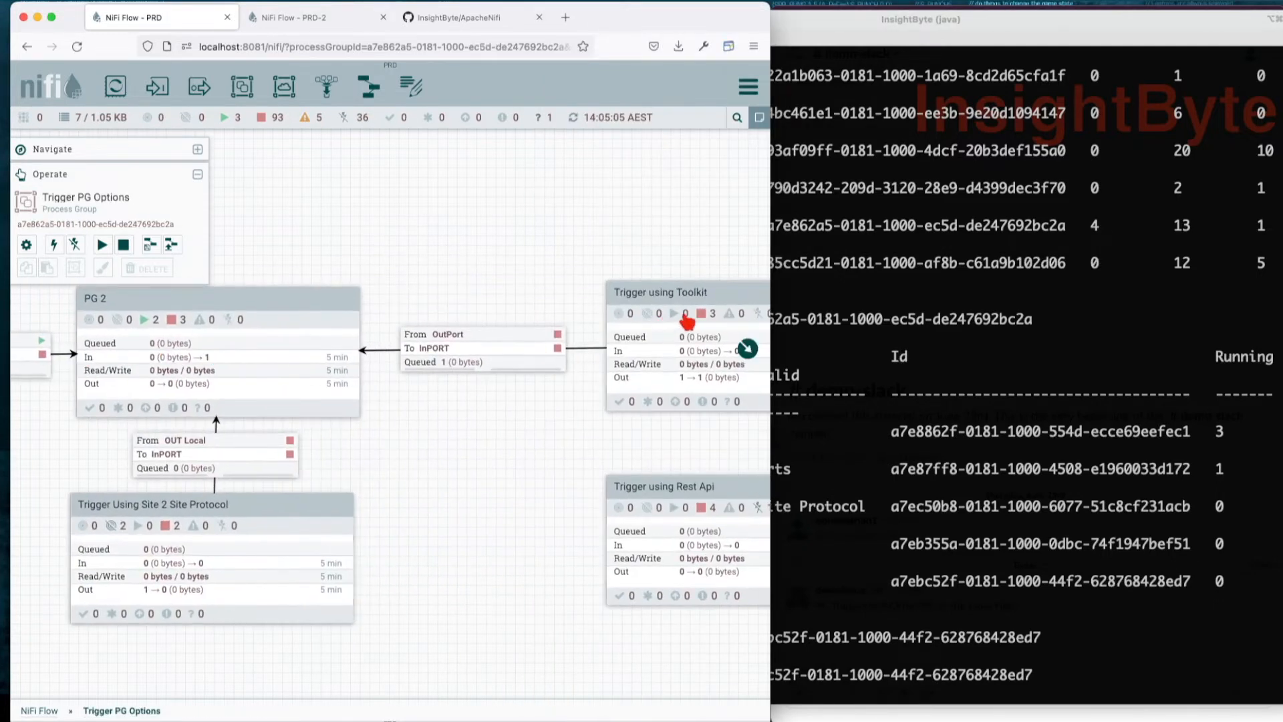
right_click(337, 247)
left_click(336, 246)
left_click_drag(343, 269, 480, 236)
left_click(419, 308)
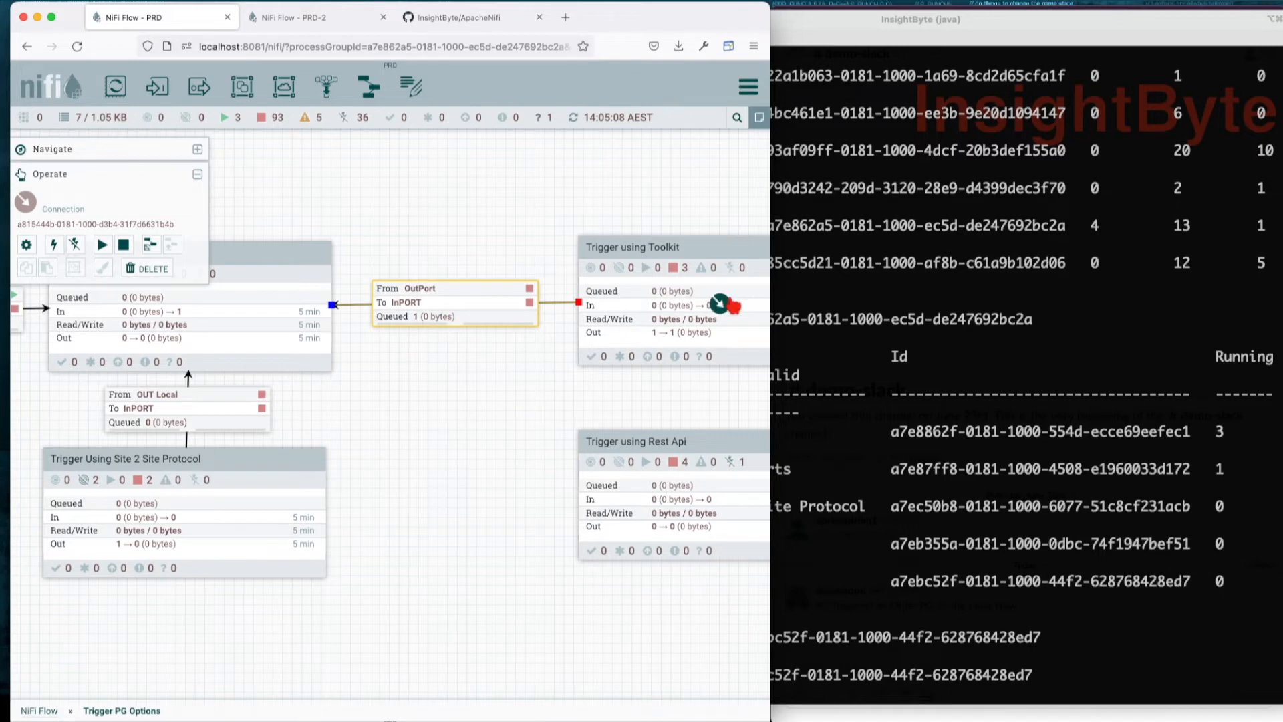
left_click_drag(506, 408, 514, 341)
Bring up the demo-slack channel in Slack and start the InPORT input port inside PG 2.
left_click(994, 711)
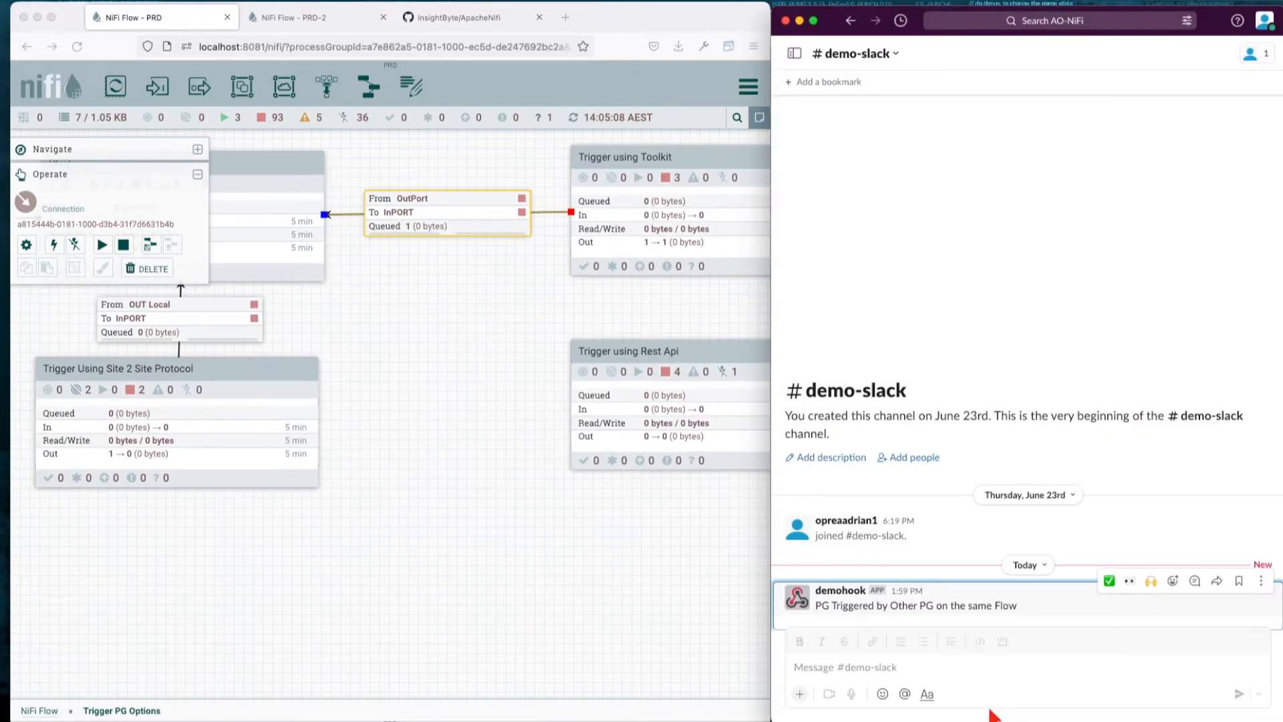
left_click(560, 548)
left_click_drag(366, 294, 515, 304)
double_click(384, 192)
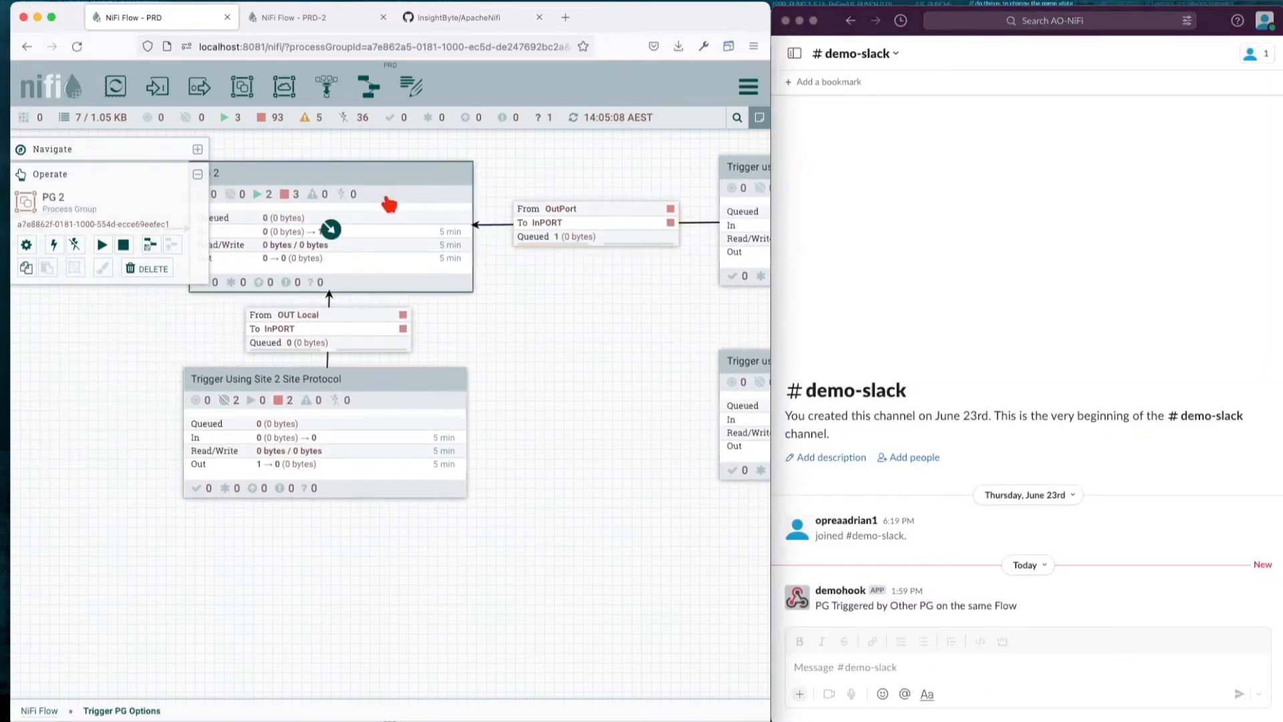
right_click(588, 173)
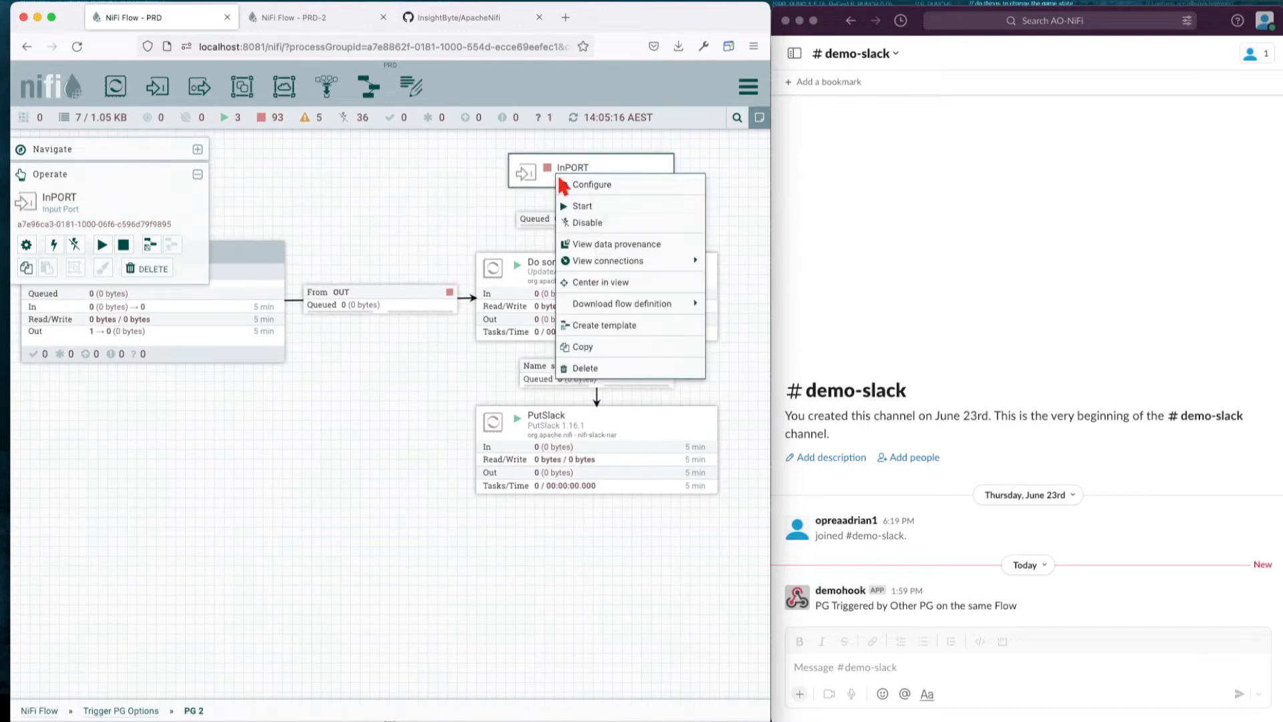
left_click(598, 206)
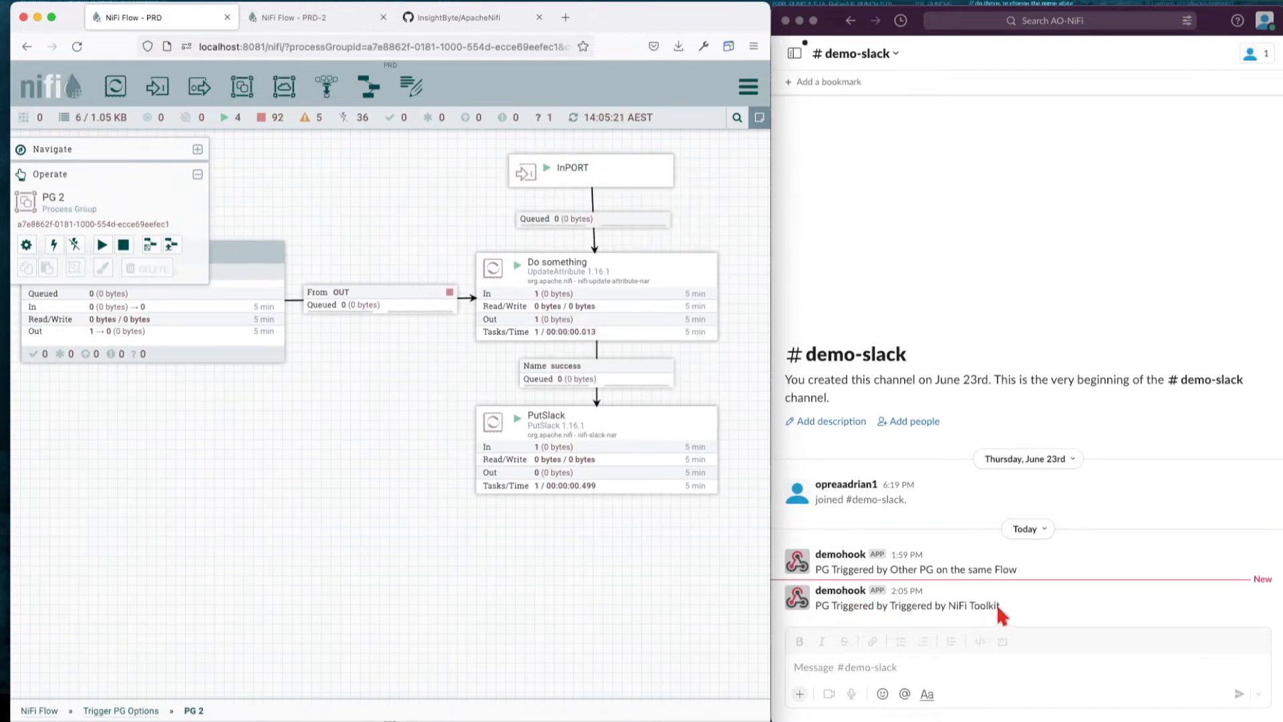
Return to Trigger PG Options and widen the browser window to show all the trigger groups.
right_click(363, 394)
left_click(390, 420)
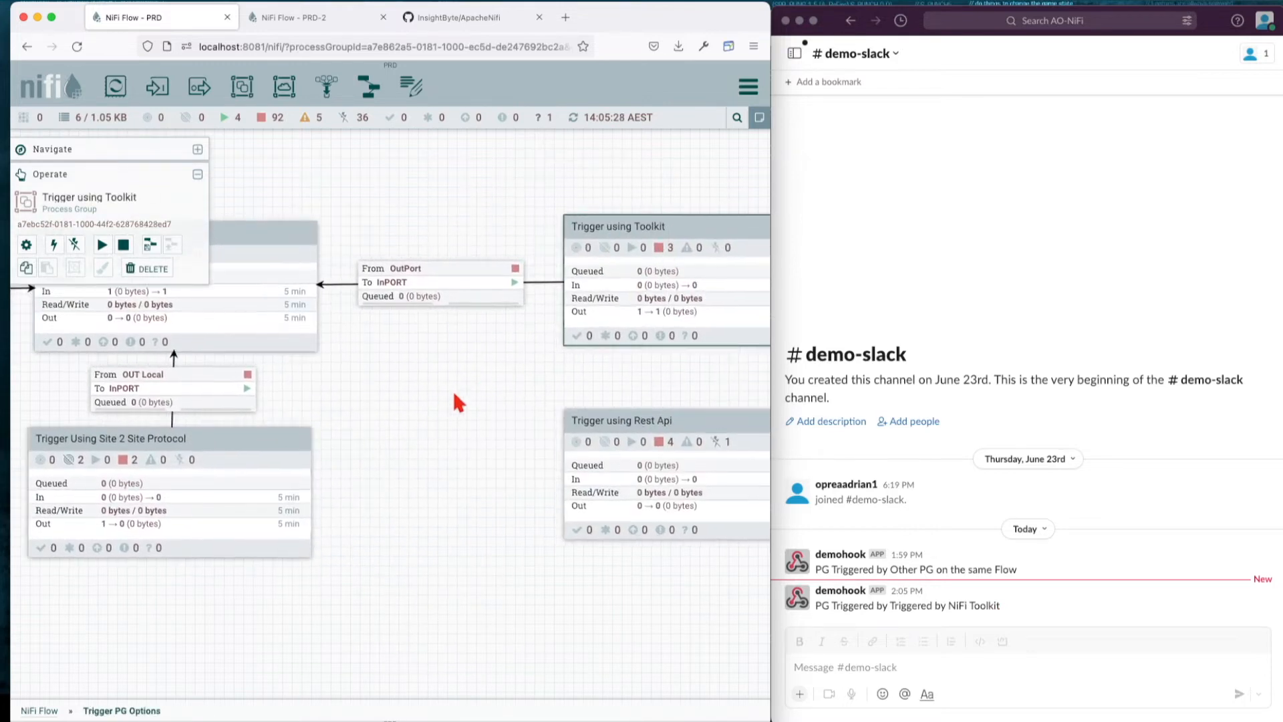
left_click_drag(452, 388, 492, 381)
left_click(300, 263)
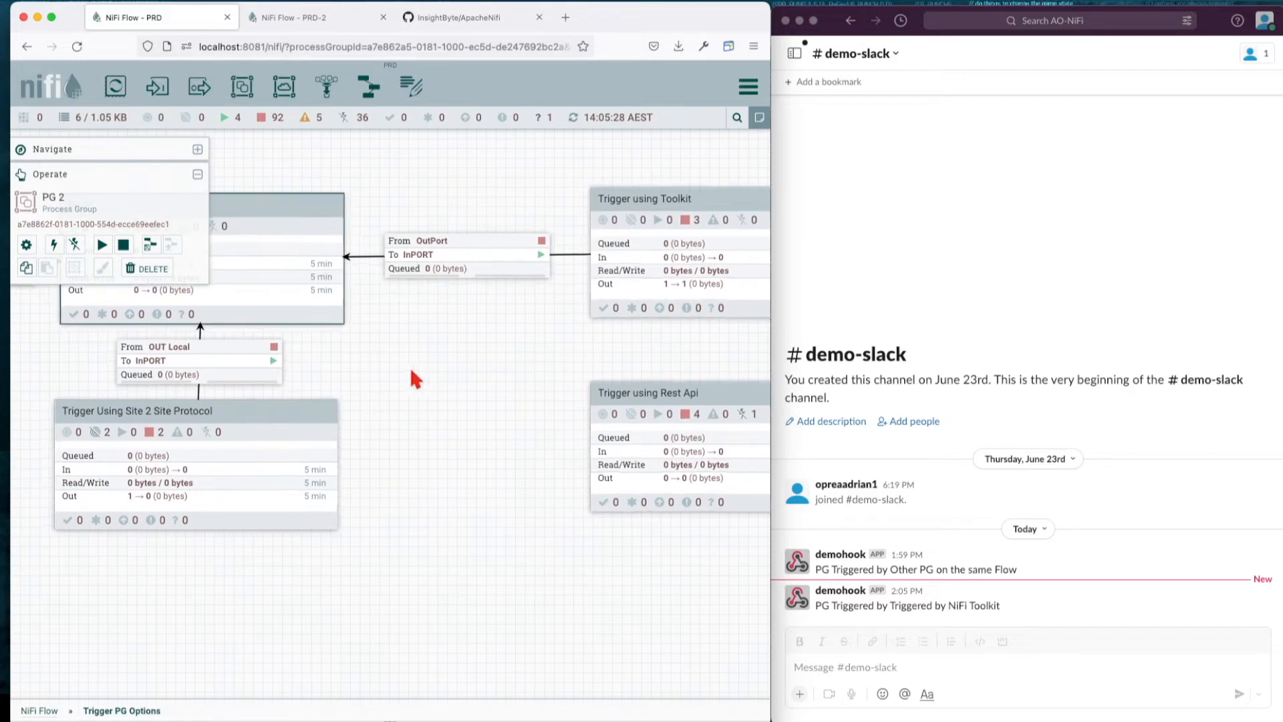
left_click_drag(411, 370, 341, 331)
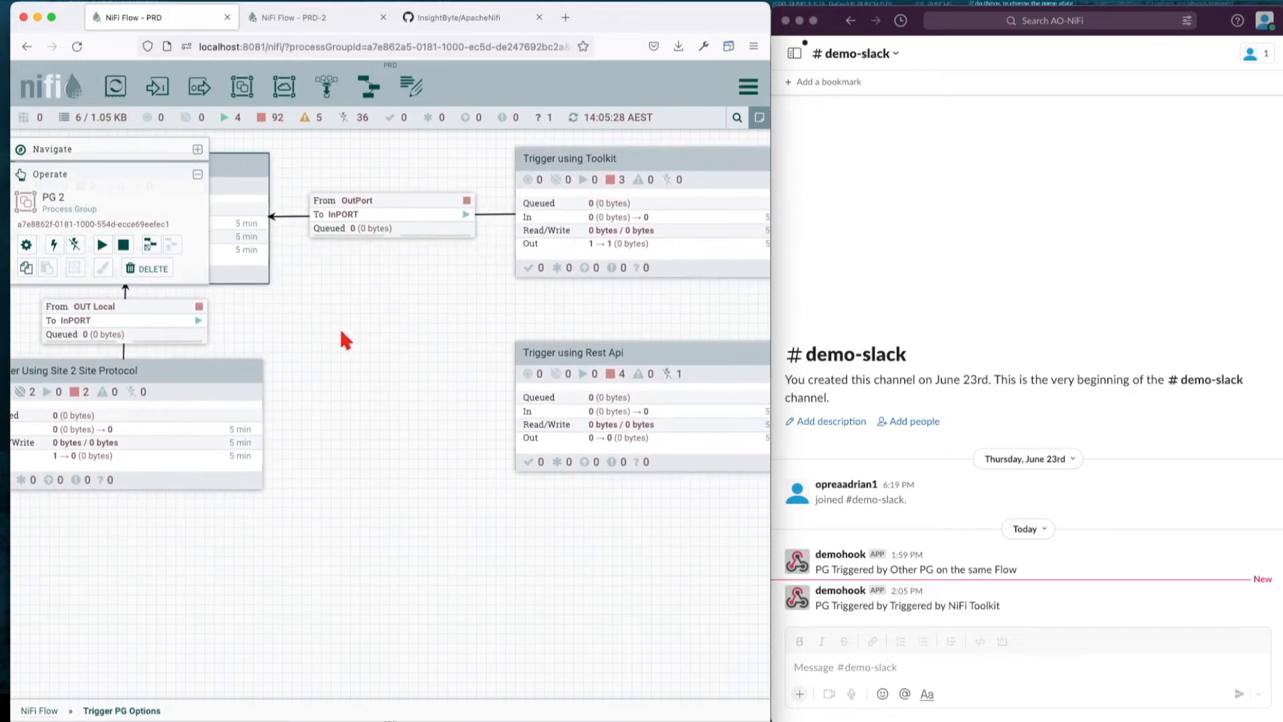
left_click_drag(768, 721, 1282, 721)
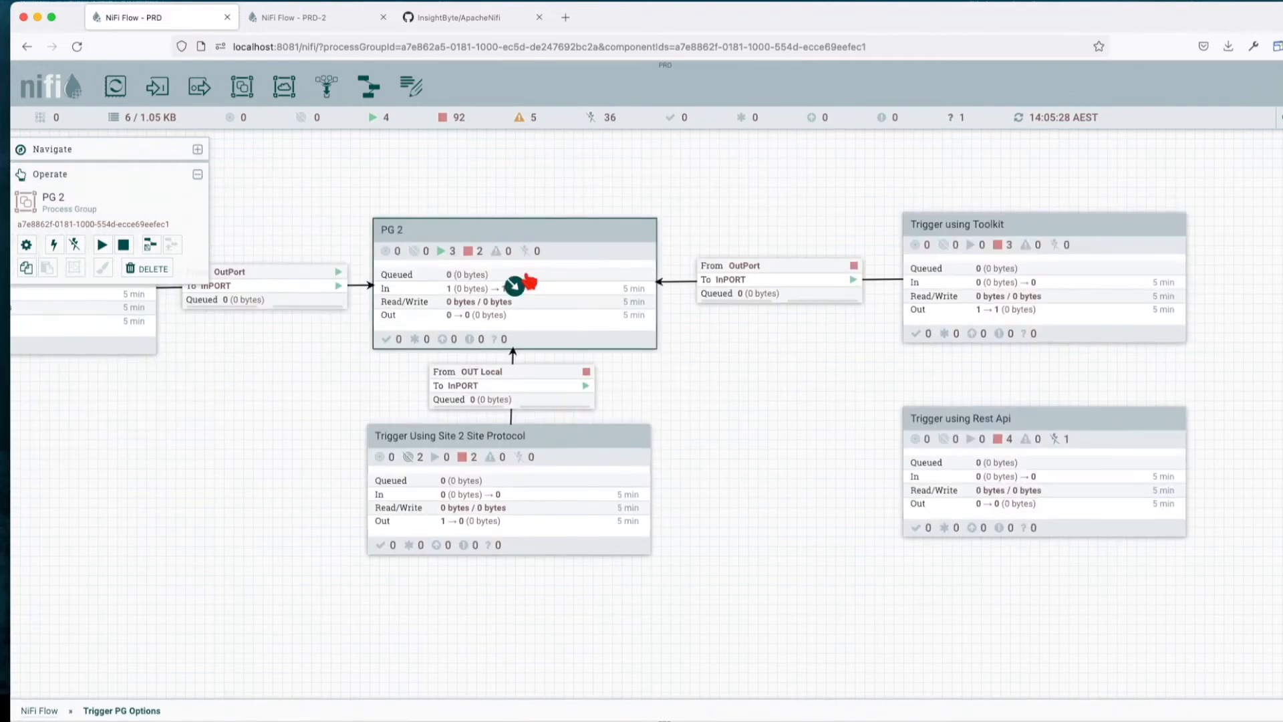
Open the Start from InvokeHTTP process group inside PG 2.
double_click(527, 283)
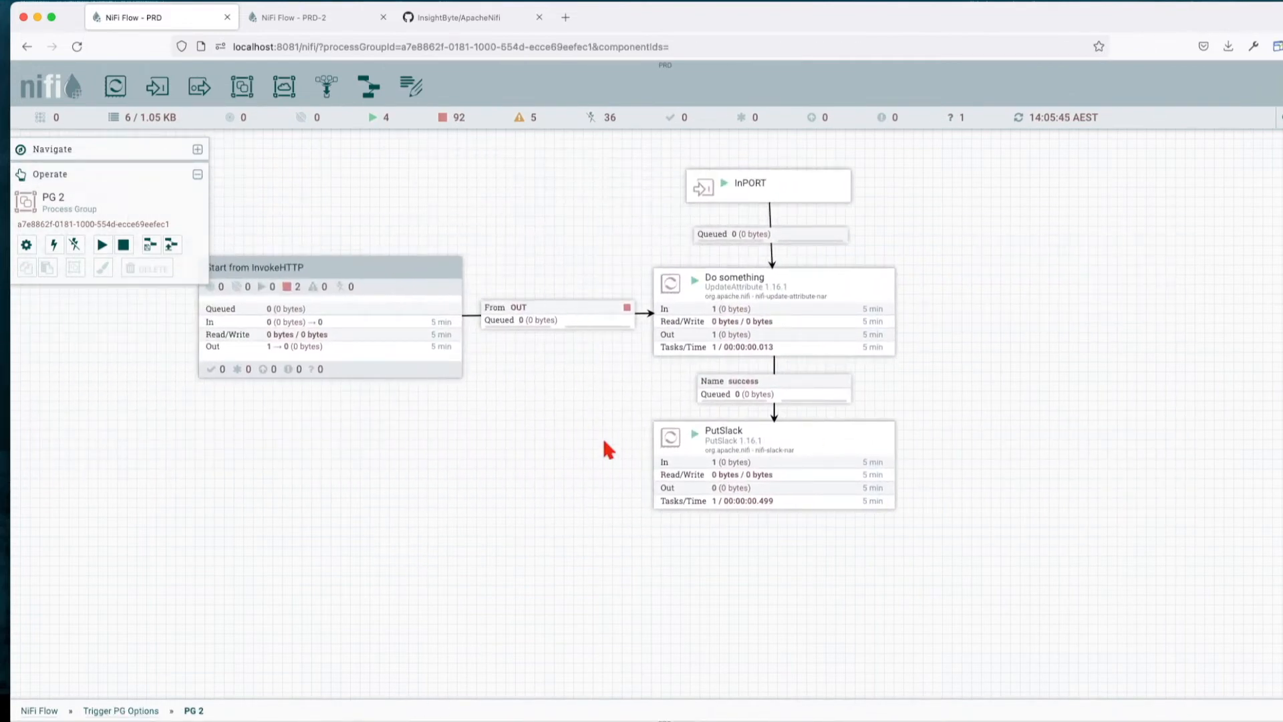
left_click_drag(540, 396, 599, 416)
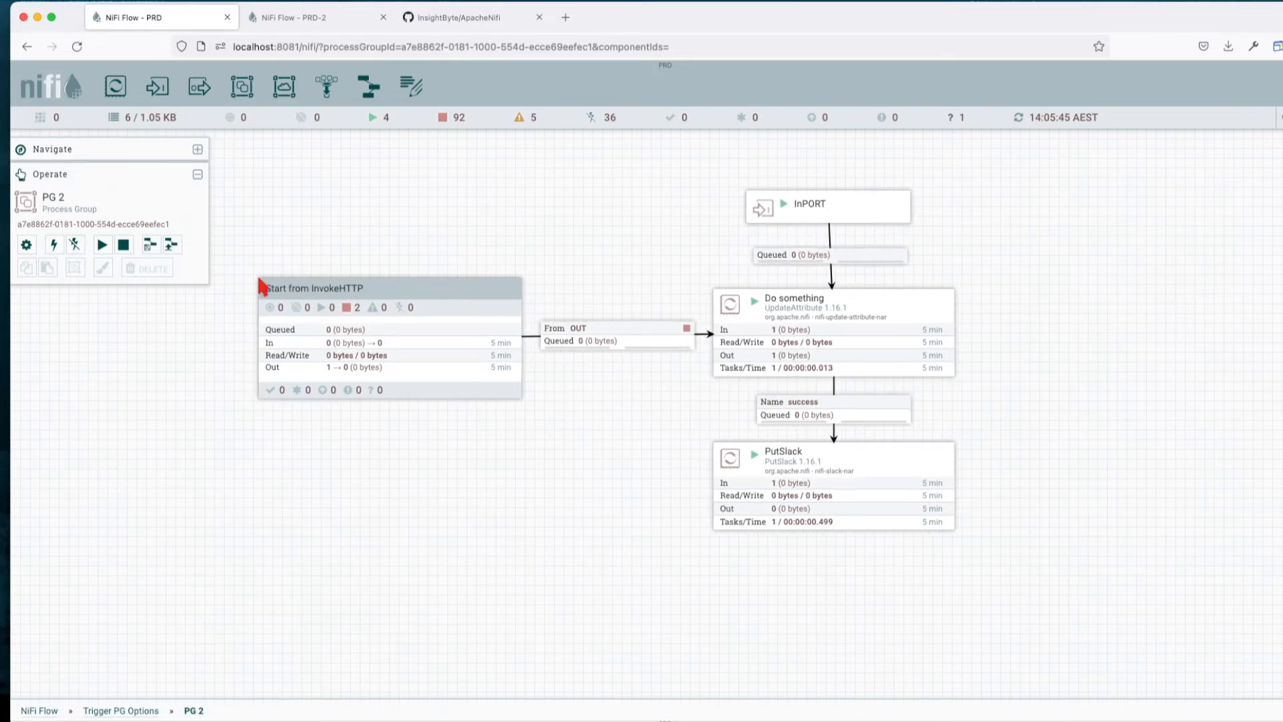
double_click(316, 298)
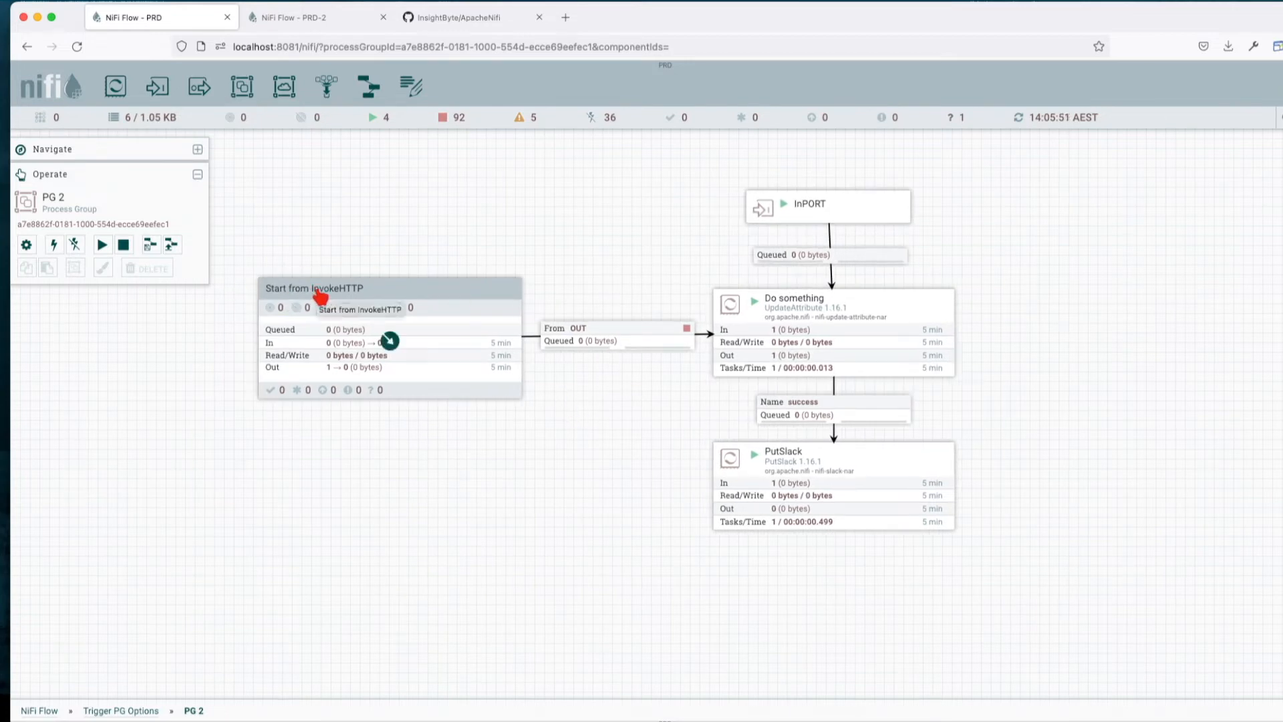
left_click(451, 338)
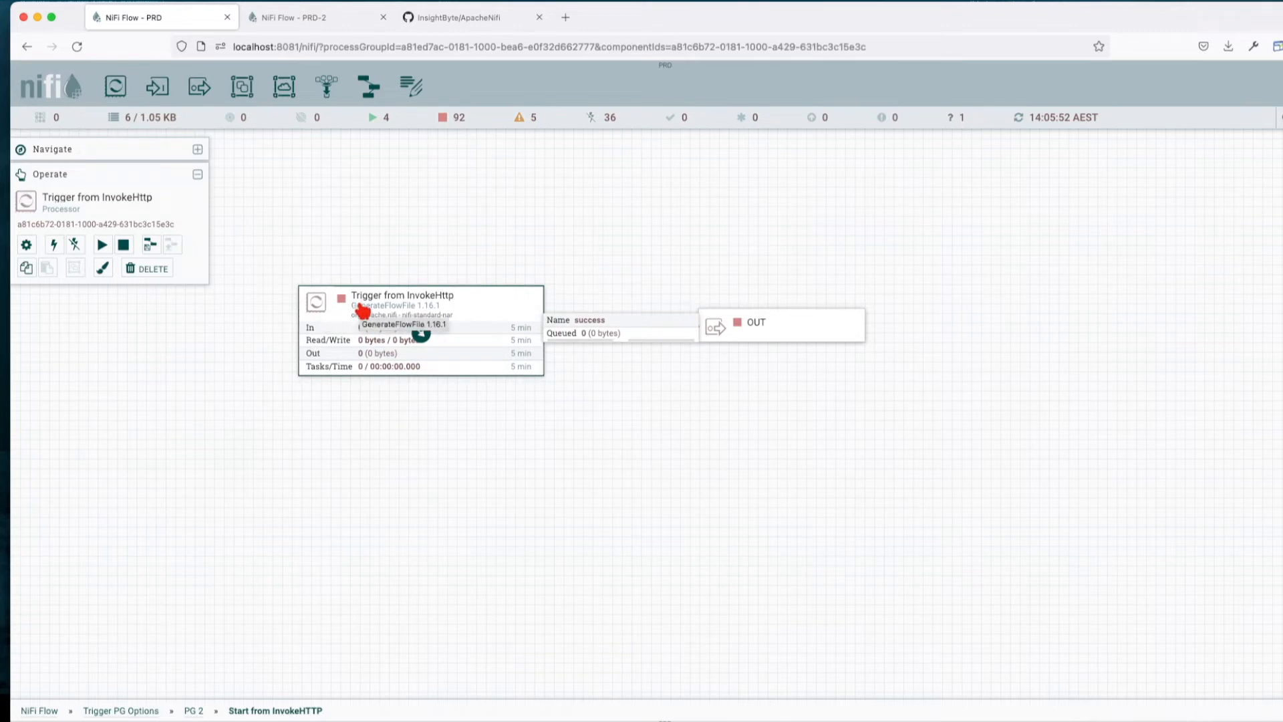
Check the run schedule of the Trigger from InvokeHttp processor and close its configuration without changes.
double_click(362, 309)
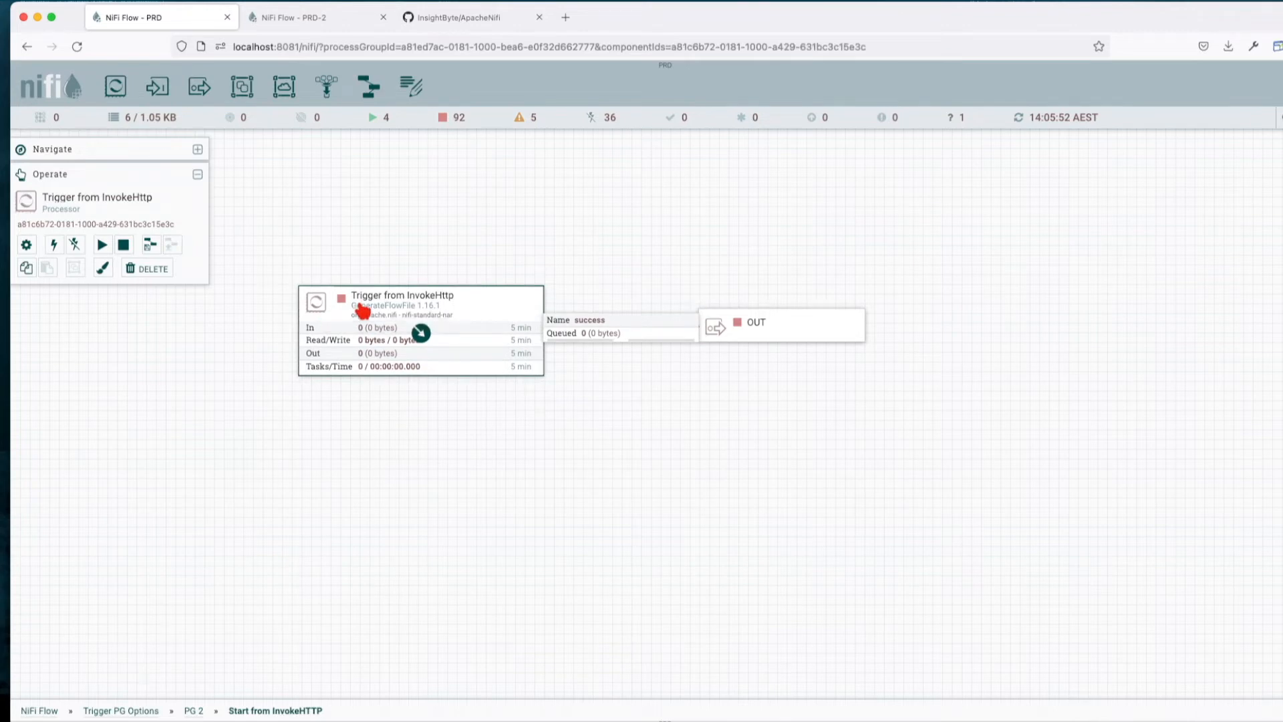
left_click(506, 284)
left_click(570, 366)
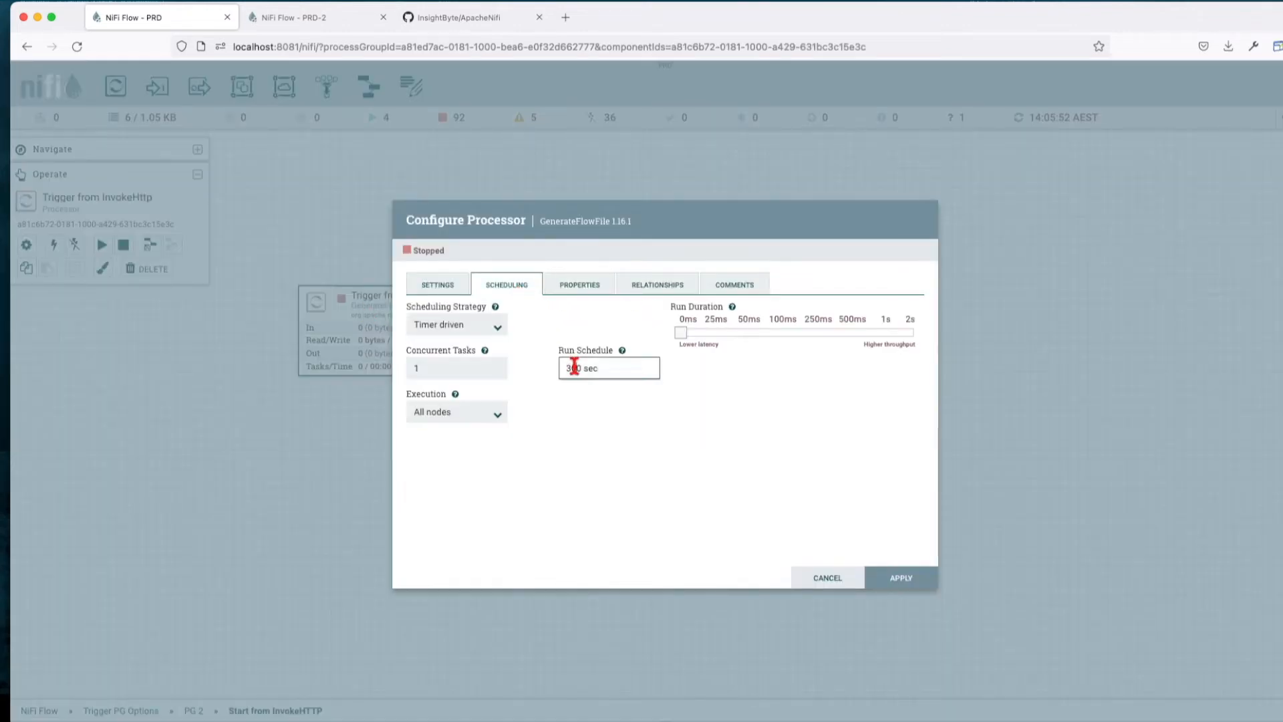
left_click(799, 576)
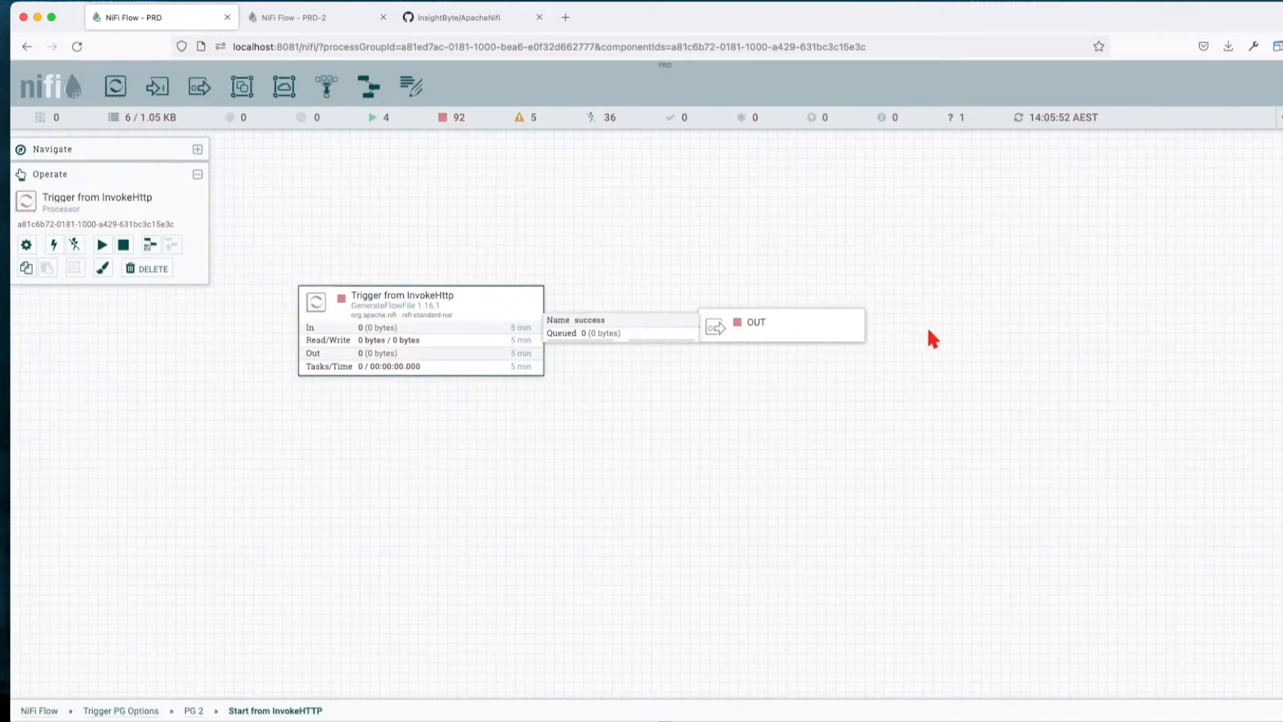
View the downstream connections of the OUT output port and go to its destination processor, Do something.
right_click(836, 323)
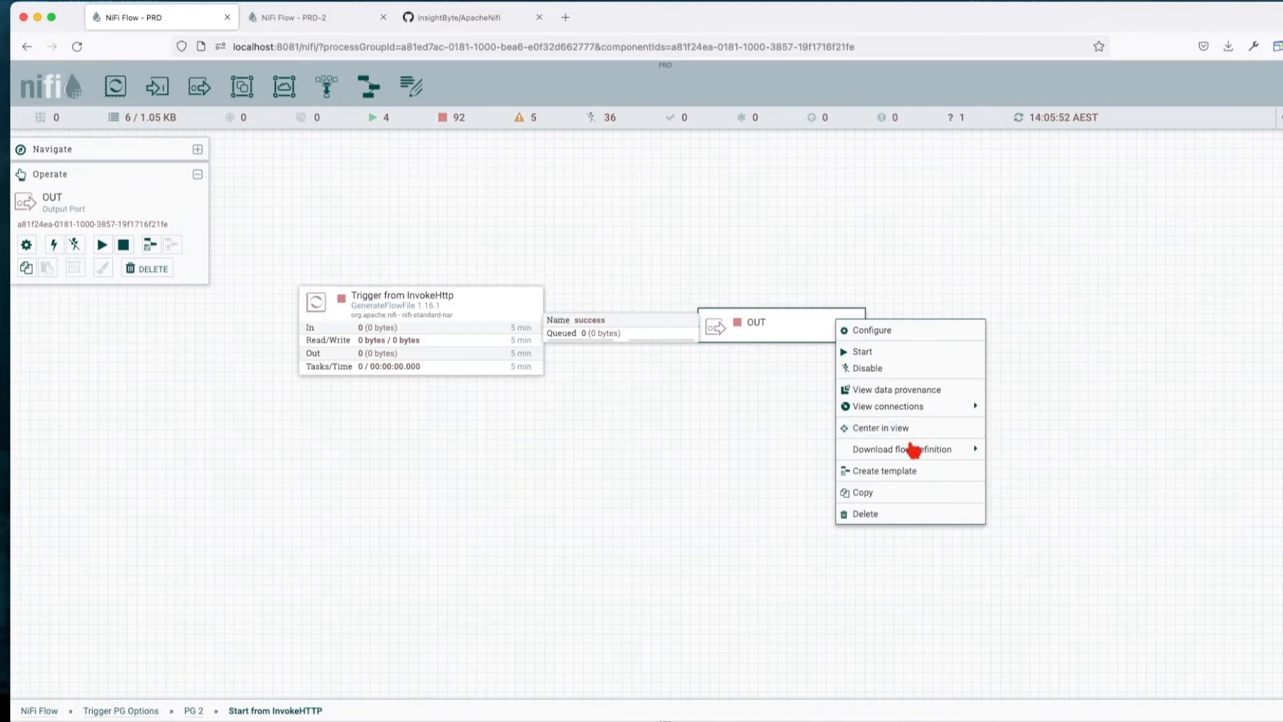
mouse_move(889, 410)
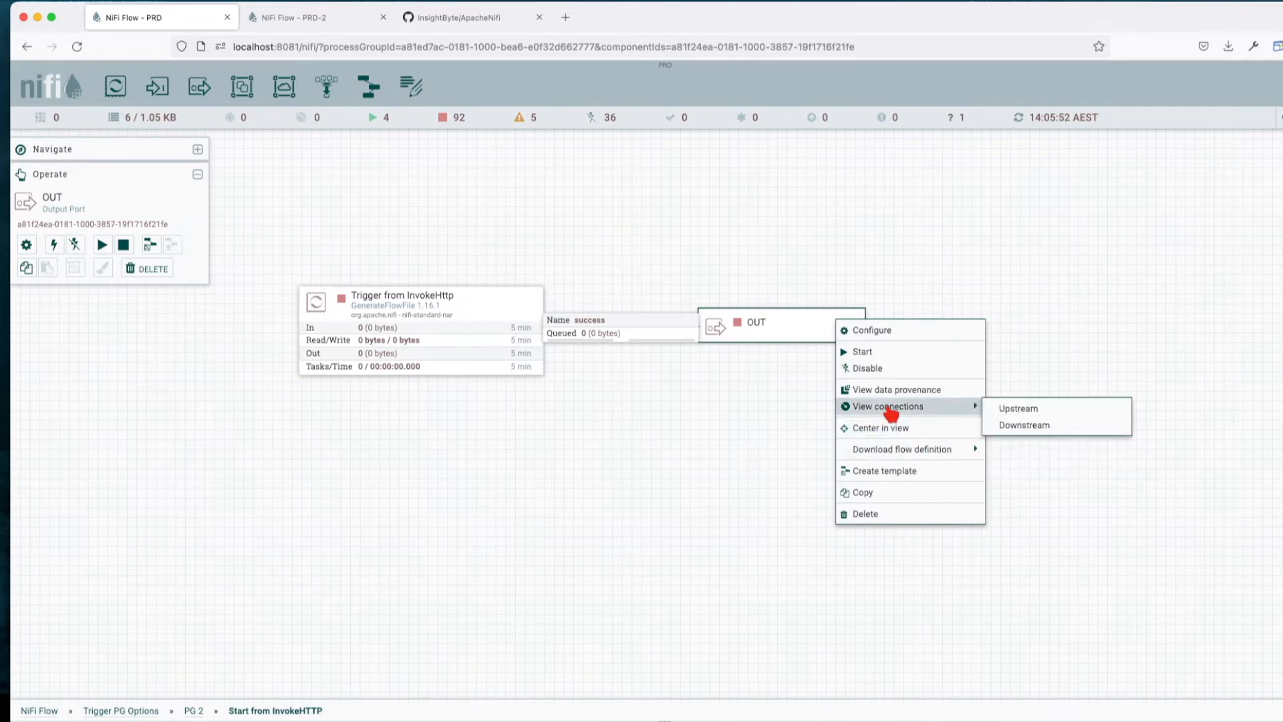
left_click(1033, 426)
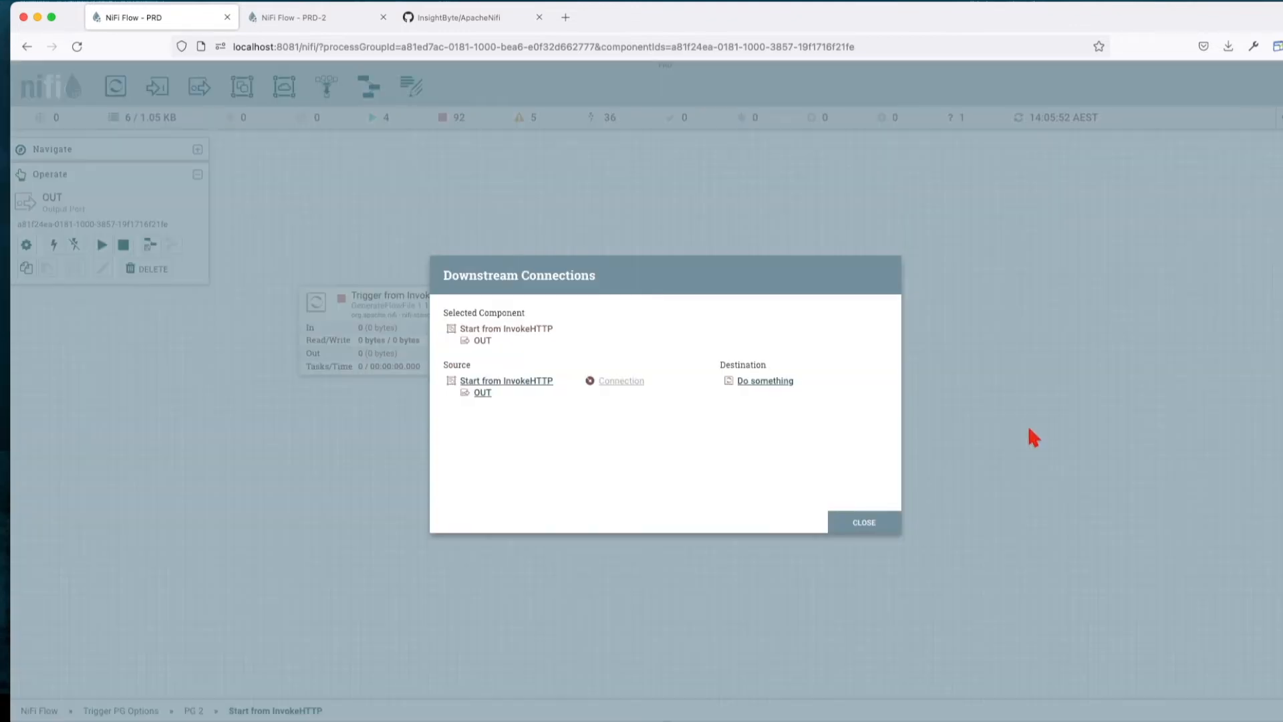
left_click(768, 380)
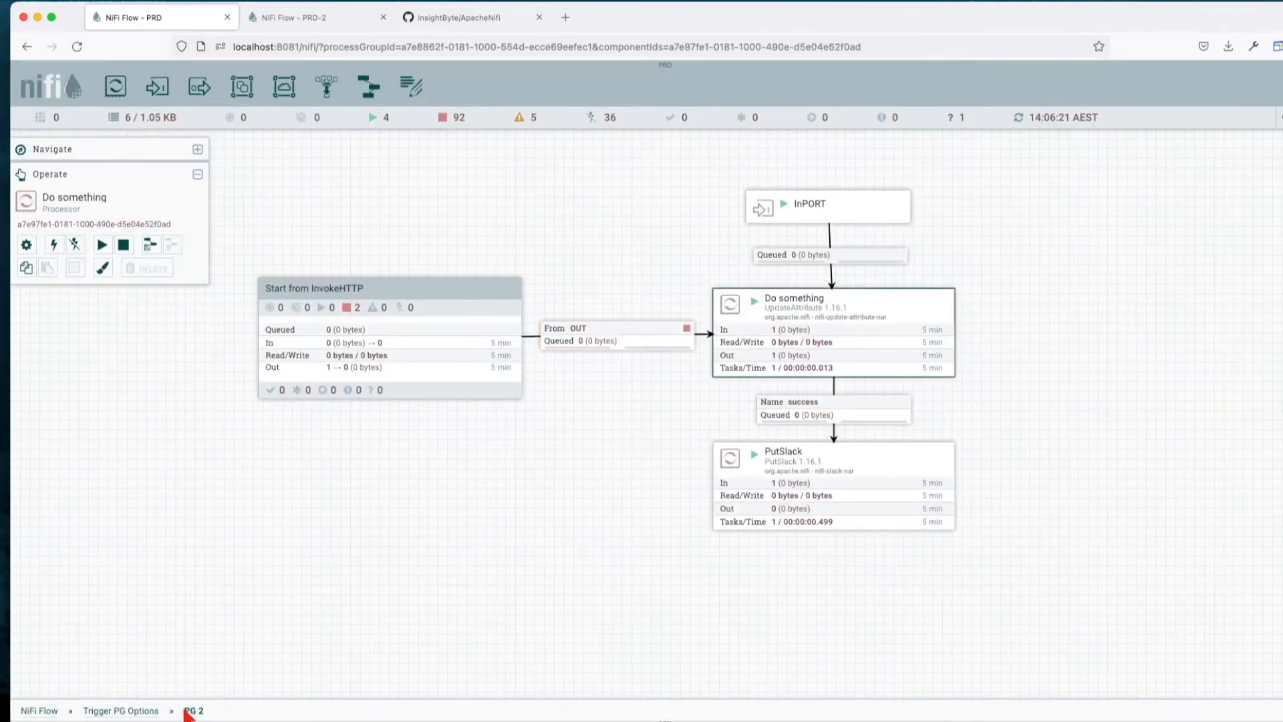
Leave PG 2, open the Trigger using Rest Api process group, and locate its Start PG and Stop PG processors.
left_click(382, 489)
key("Escape")
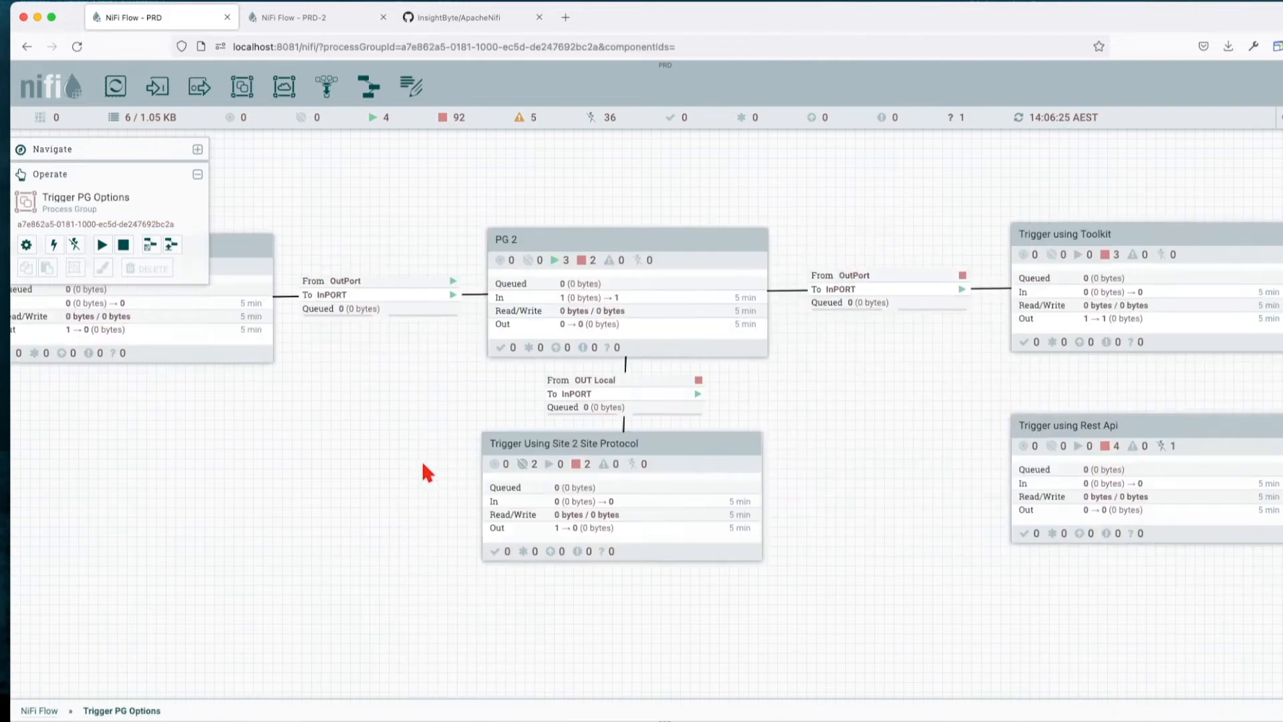
double_click(1042, 471)
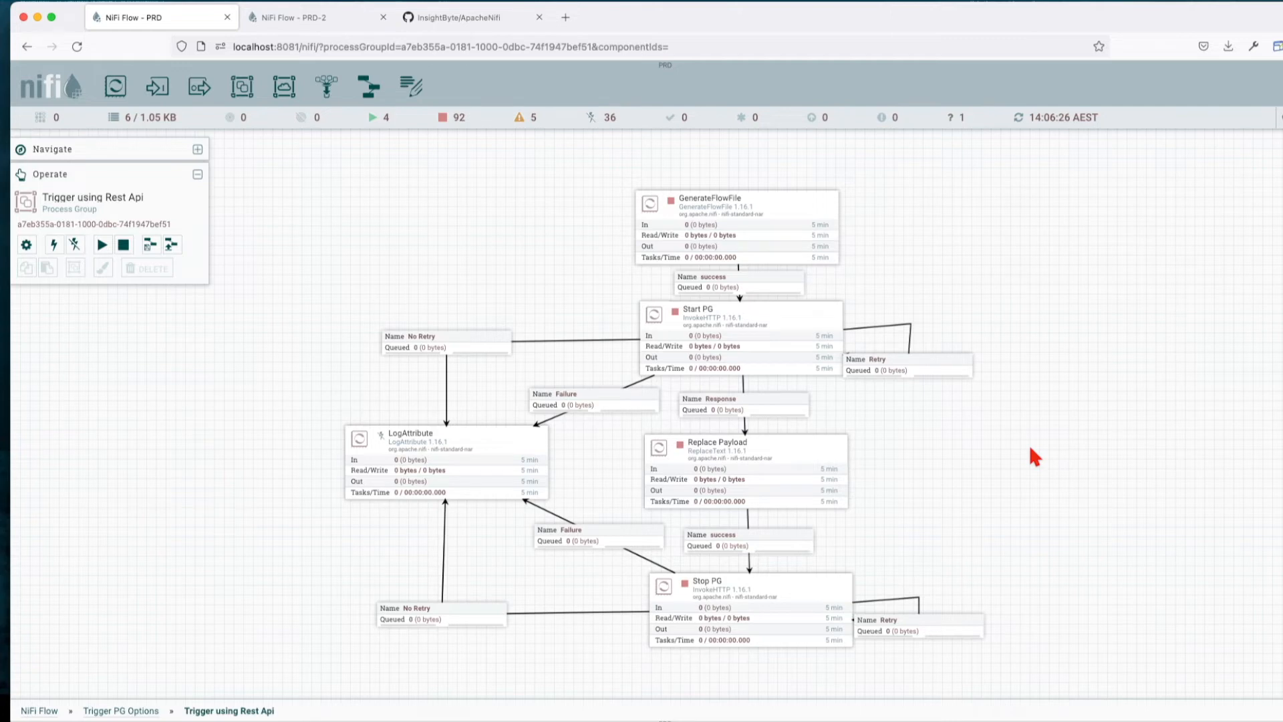
left_click(687, 321)
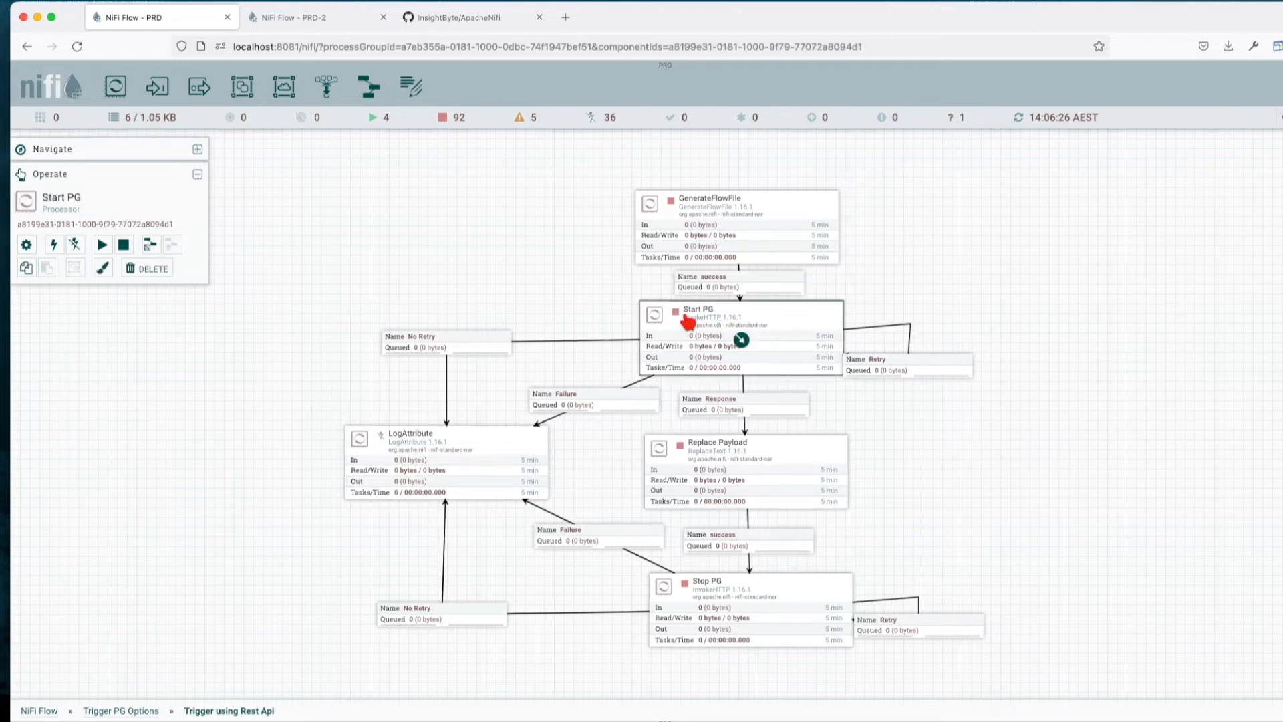
left_click(710, 602)
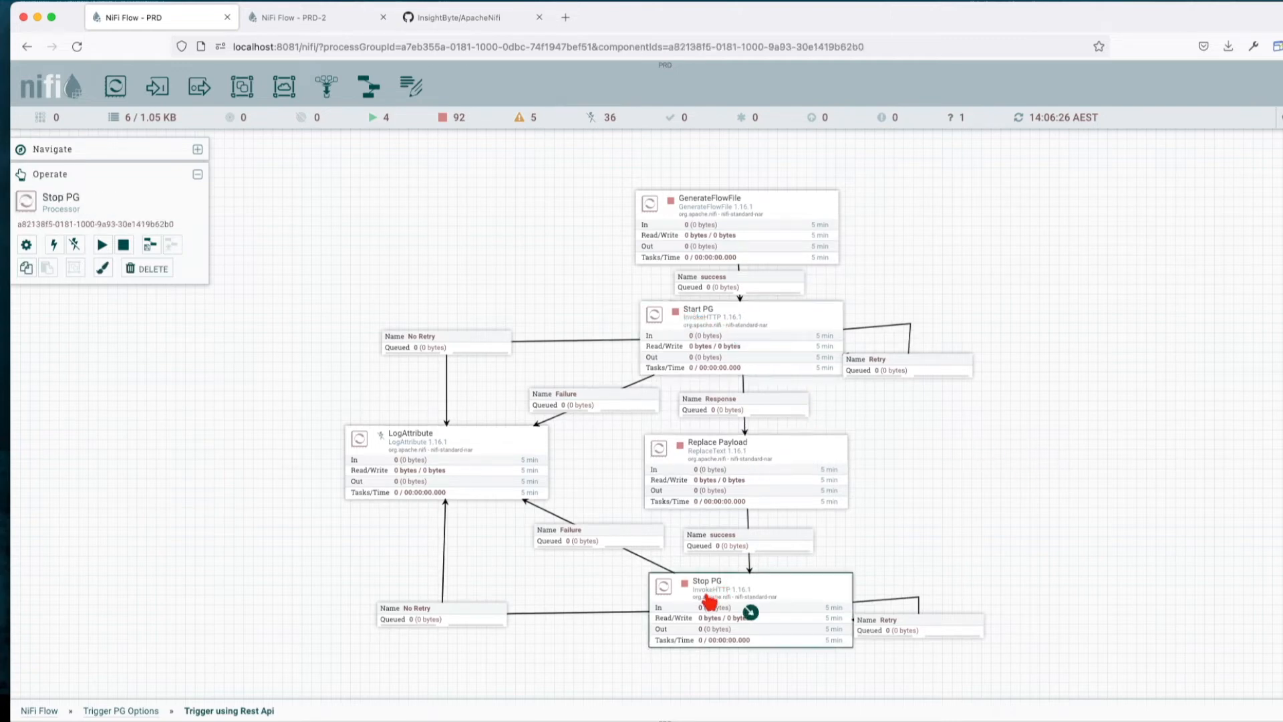
Open the Remote URL property of the Start PG processor and enlarge its editor to show the full address.
double_click(713, 321)
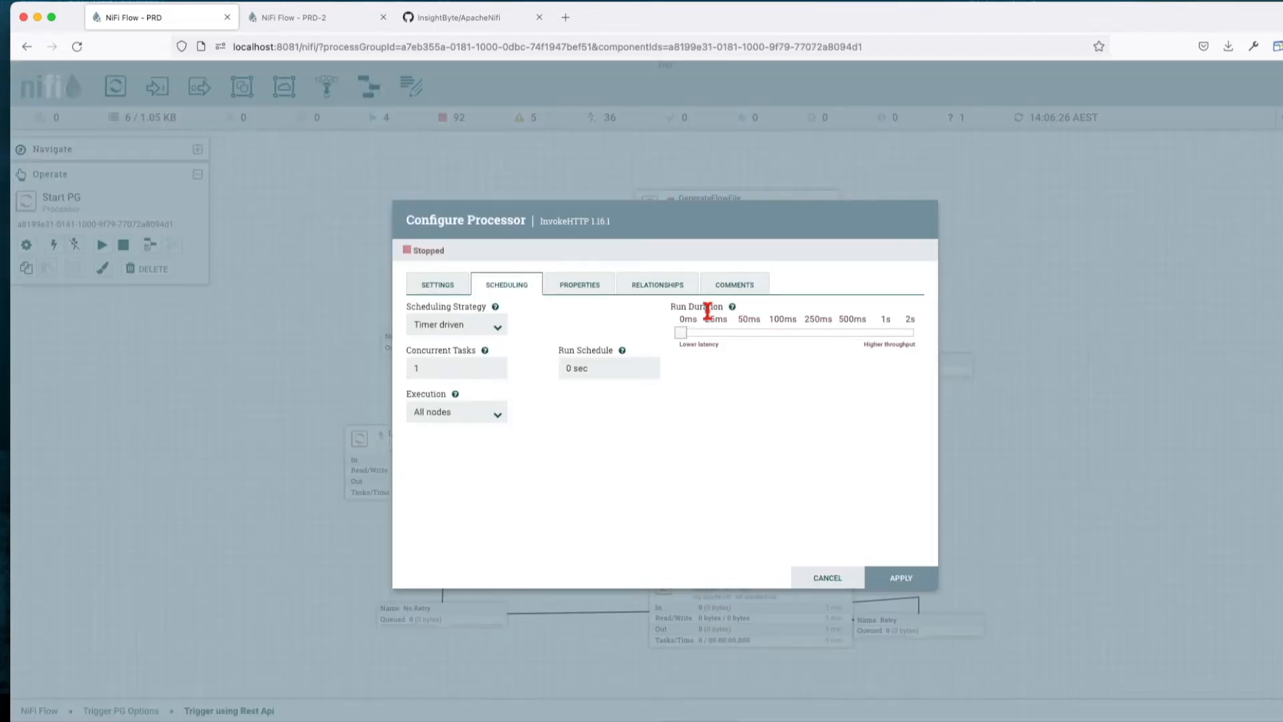
left_click(653, 288)
left_click(585, 289)
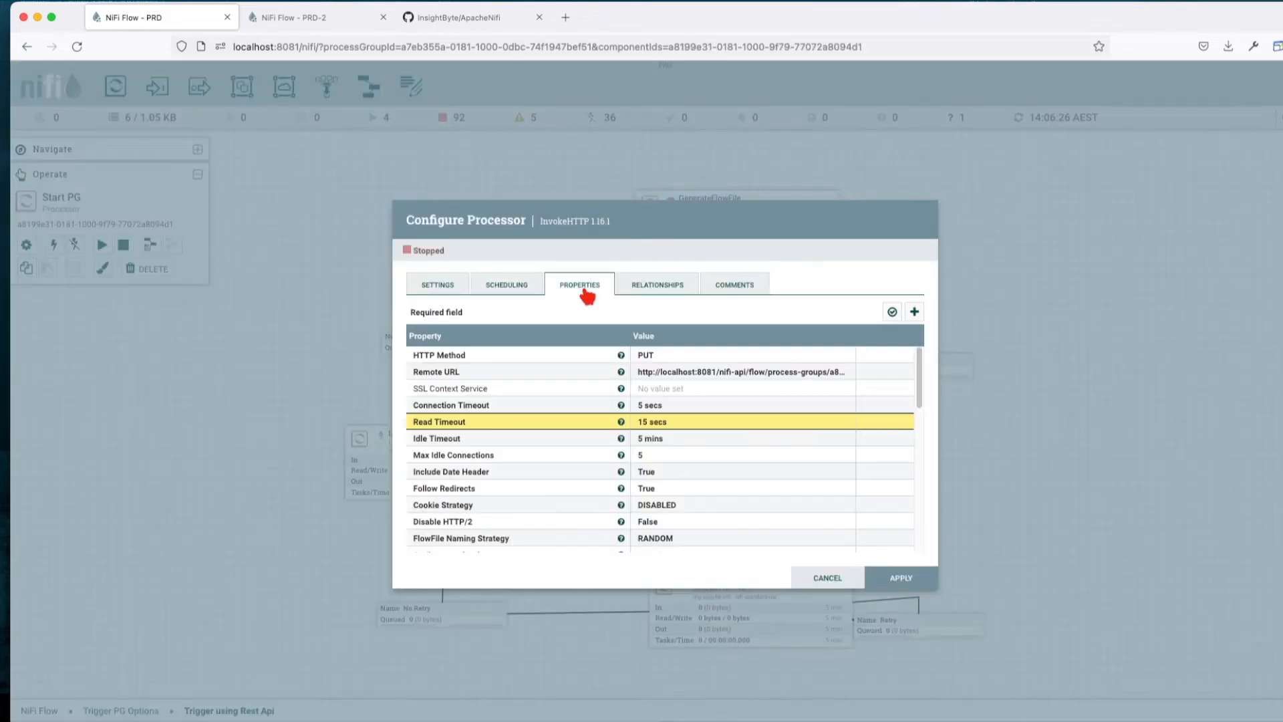
left_click(675, 378)
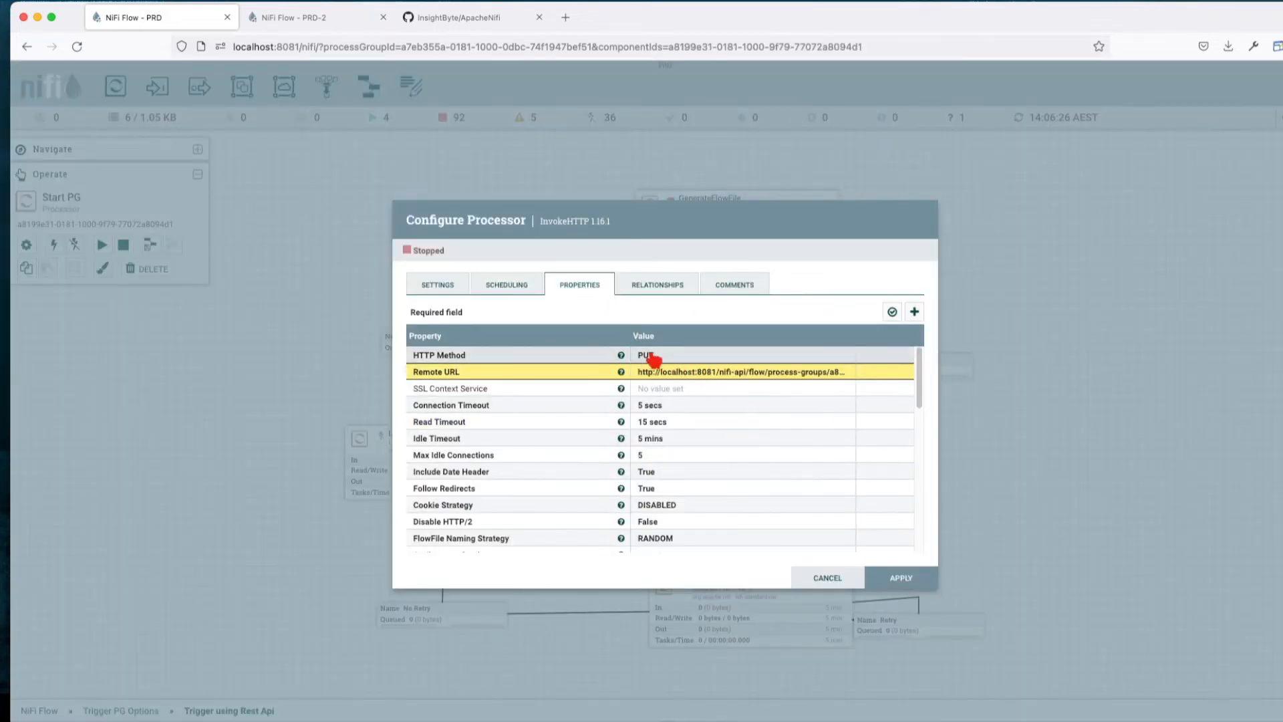
left_click(653, 369)
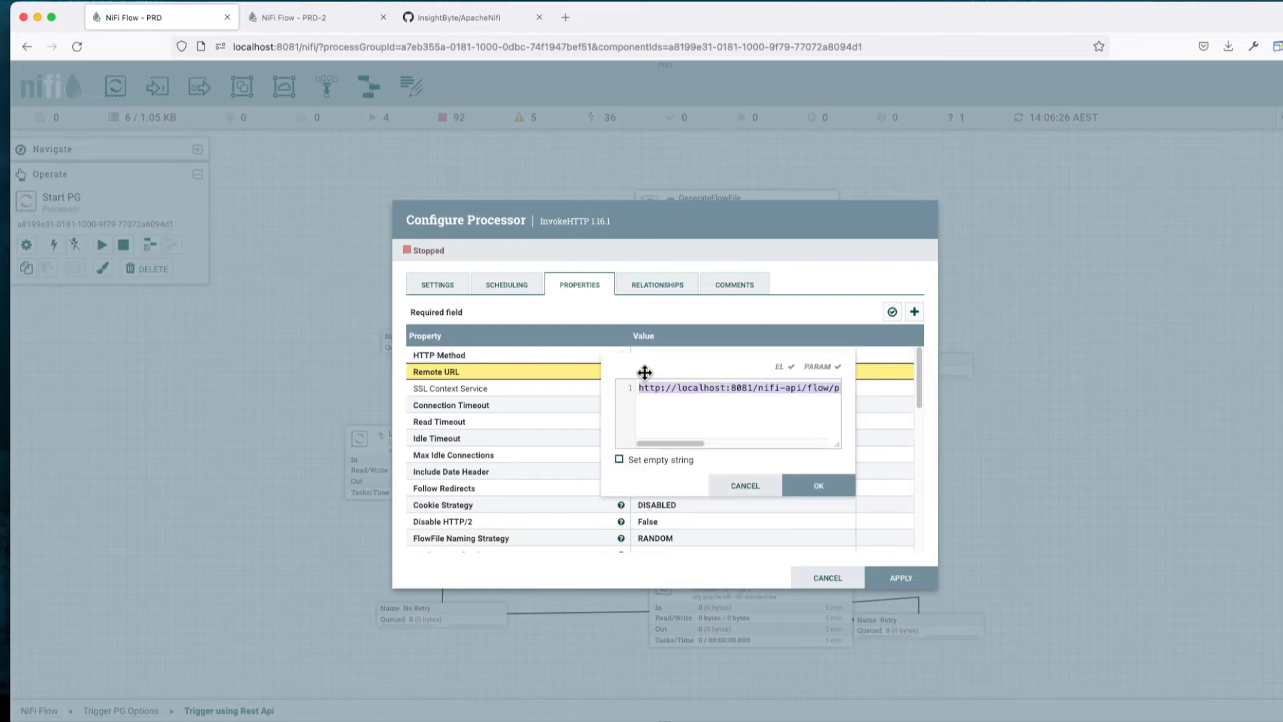
left_click_drag(635, 367, 466, 302)
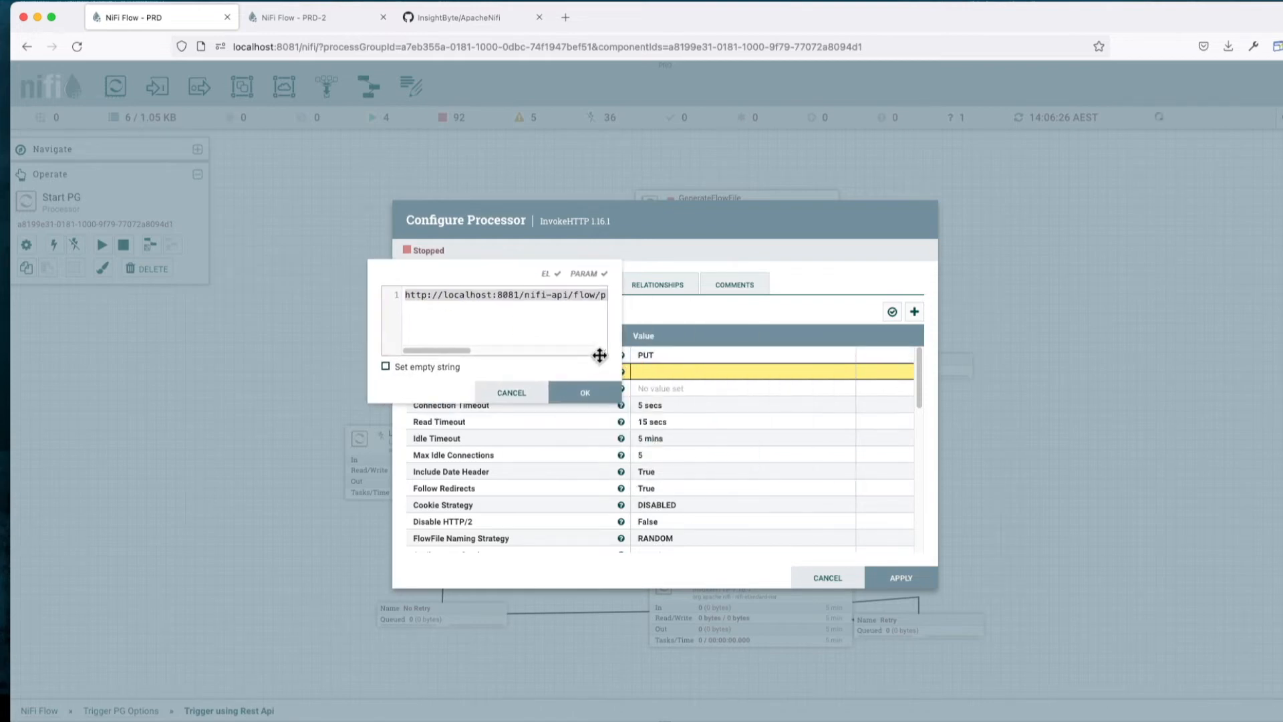
left_click_drag(600, 357, 925, 361)
left_click(848, 345)
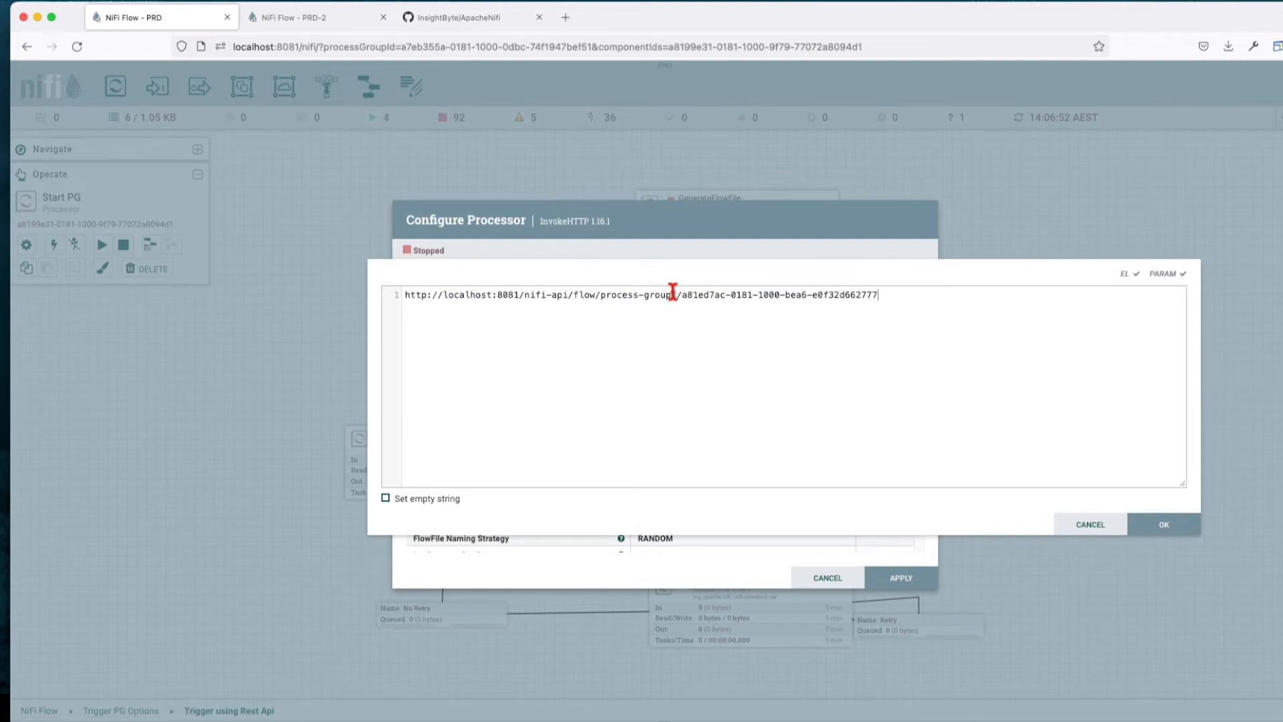
Examine the API endpoint and process group ID in the Remote URL, then close the Start PG configuration without changes.
left_click_drag(677, 295, 394, 298)
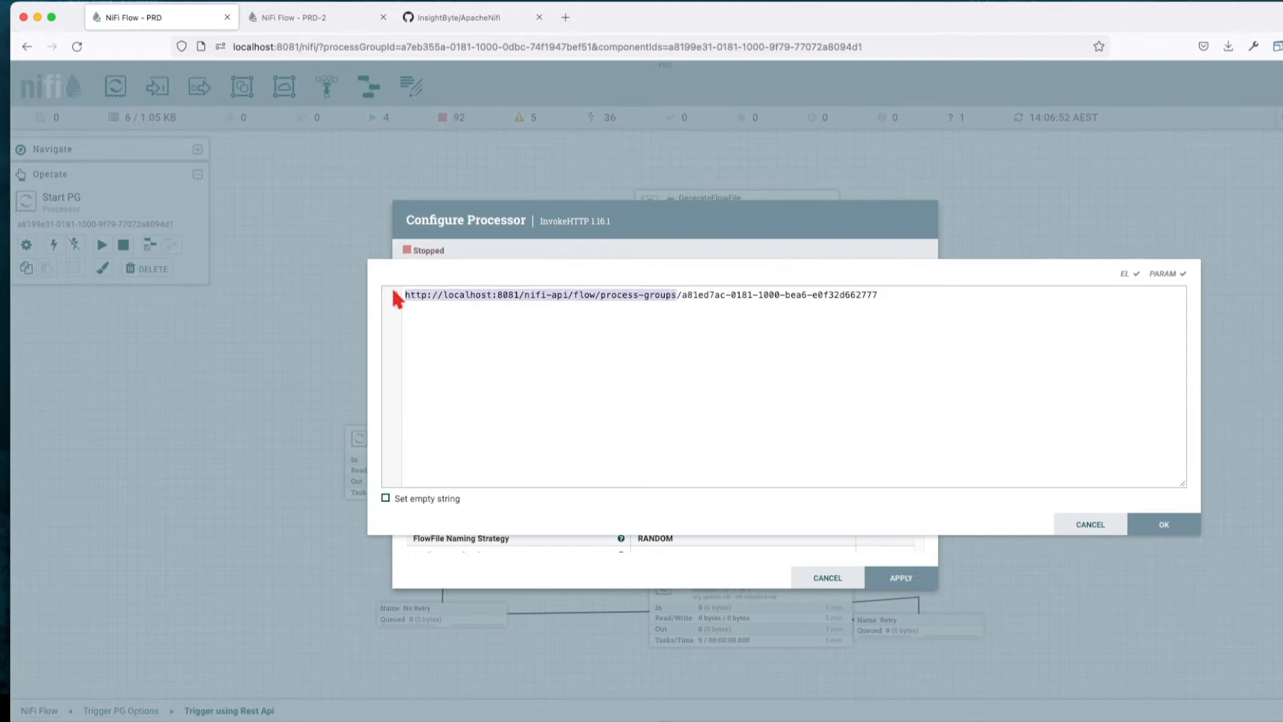
left_click_drag(880, 295, 677, 295)
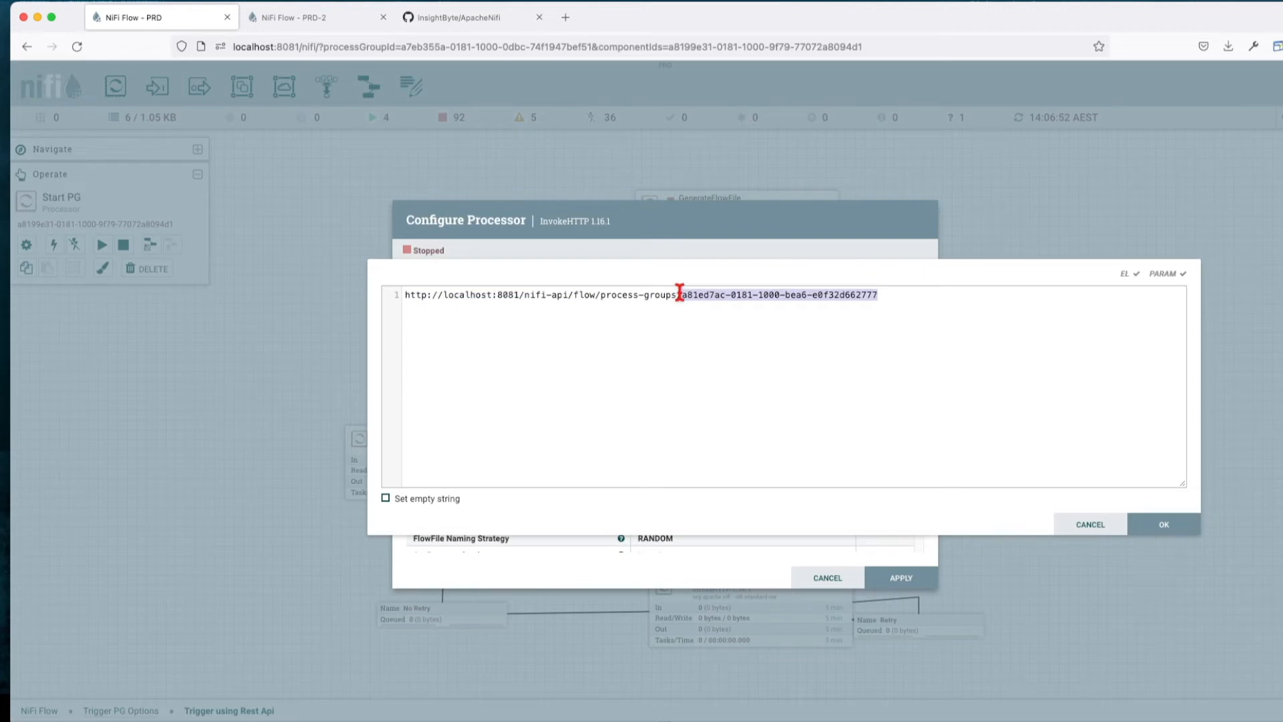
left_click(1089, 524)
scroll(790, 455, "down", 8)
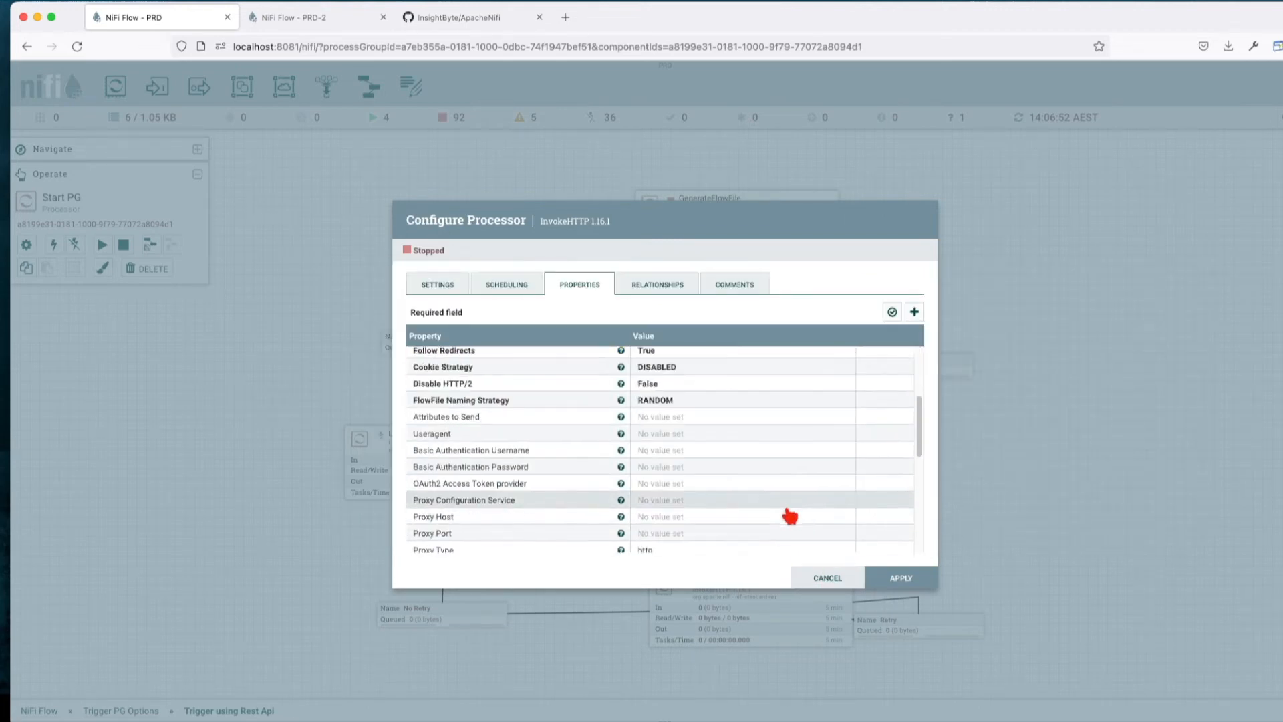
left_click(832, 581)
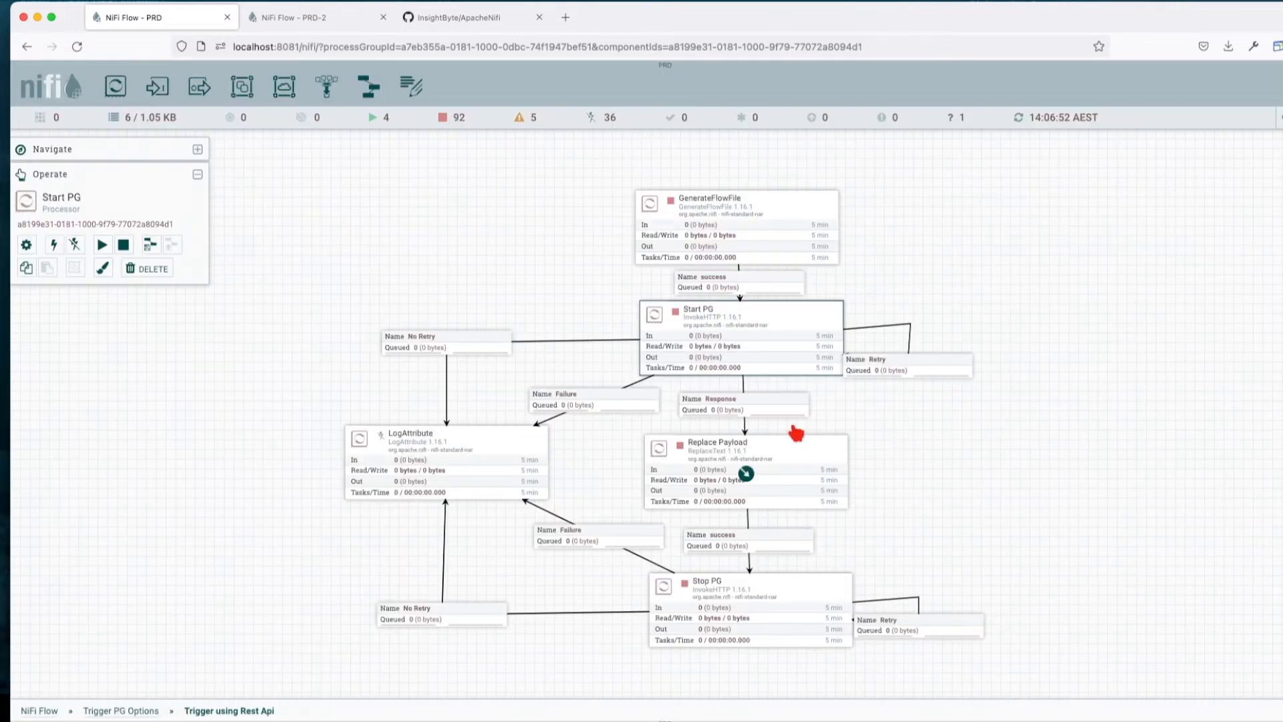
Review the Custom Text payload and Mime Type of the GenerateFlowFile processor and close its configuration without changes.
left_click(706, 239)
double_click(706, 239)
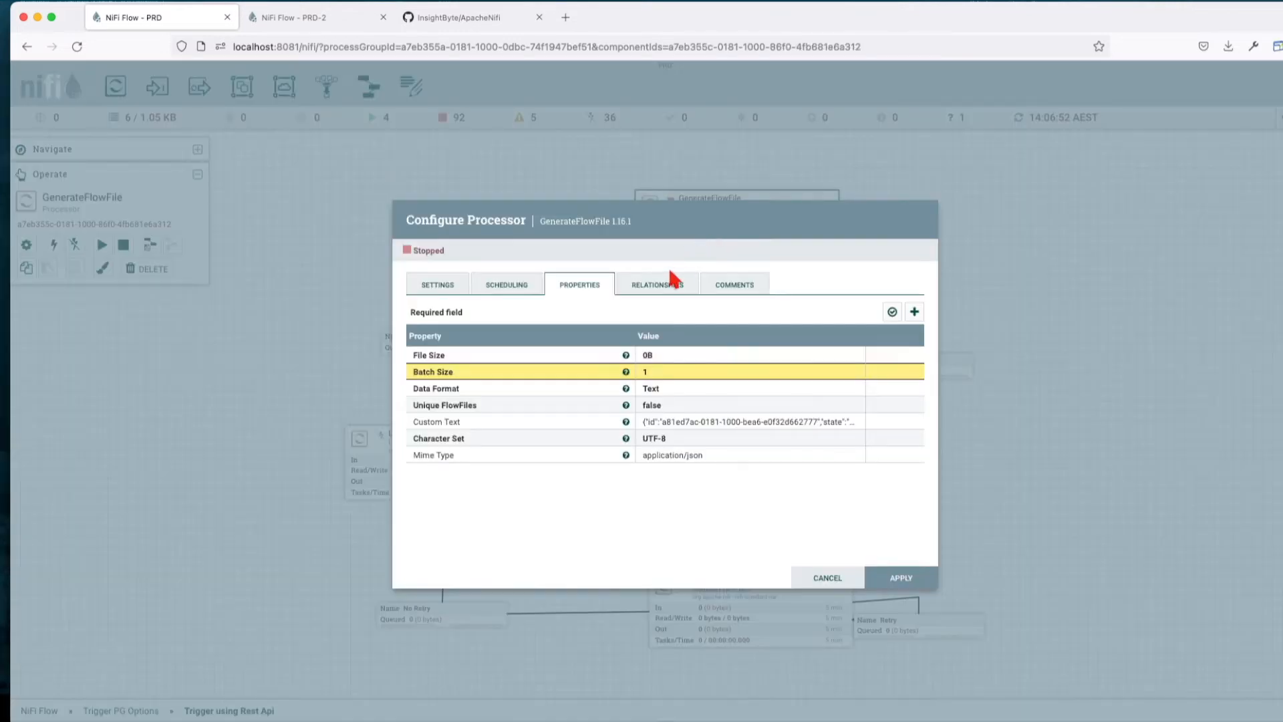
left_click_drag(682, 420, 463, 260)
left_click_drag(629, 336, 1065, 483)
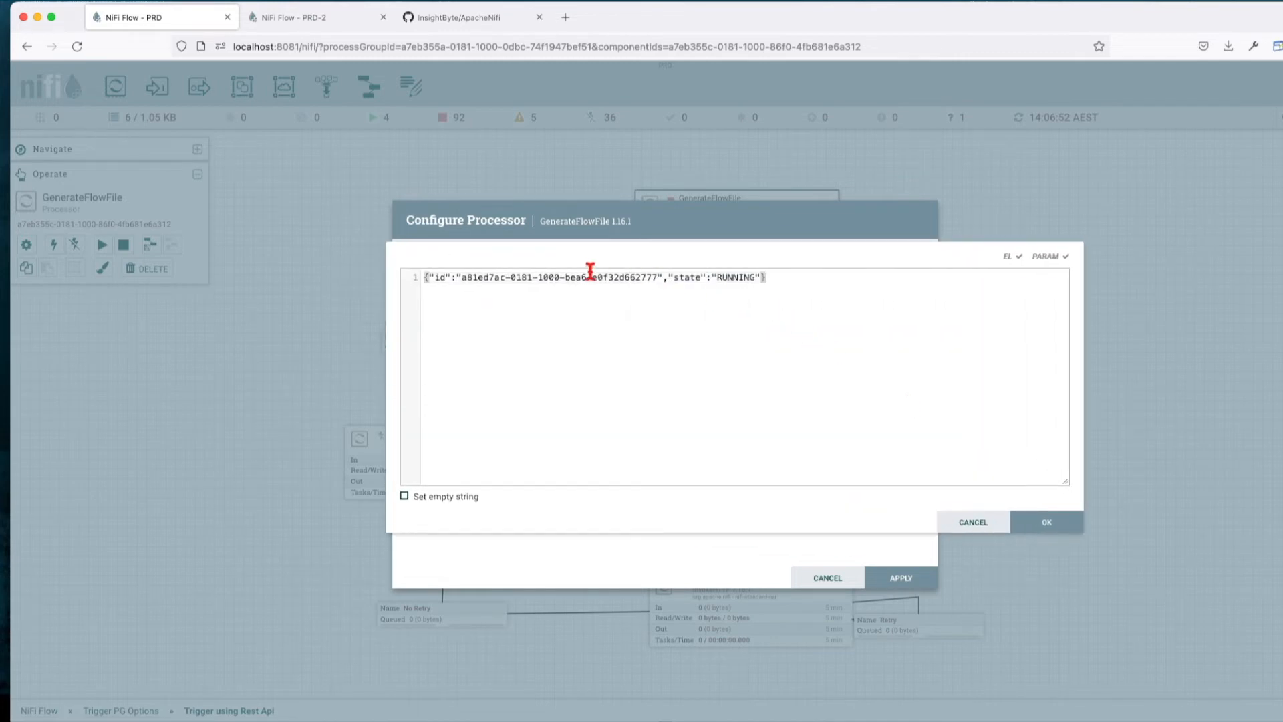
left_click_drag(454, 277, 567, 278)
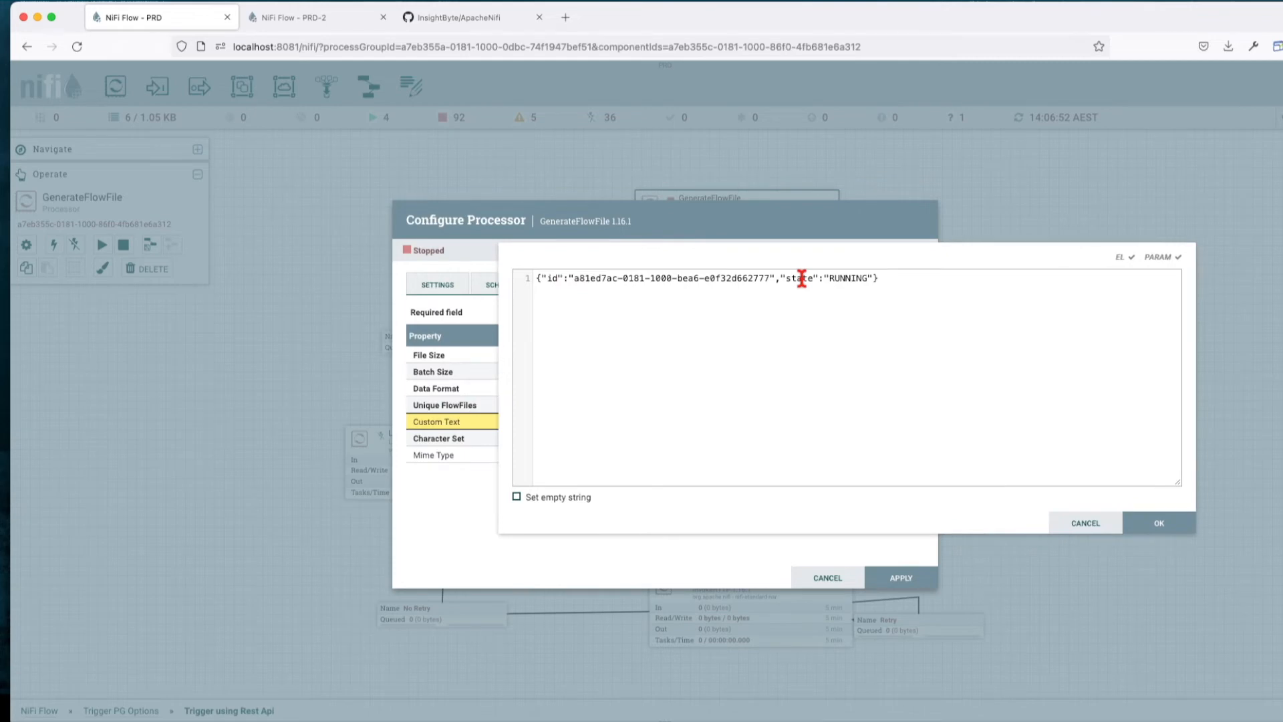
double_click(841, 278)
left_click(1093, 530)
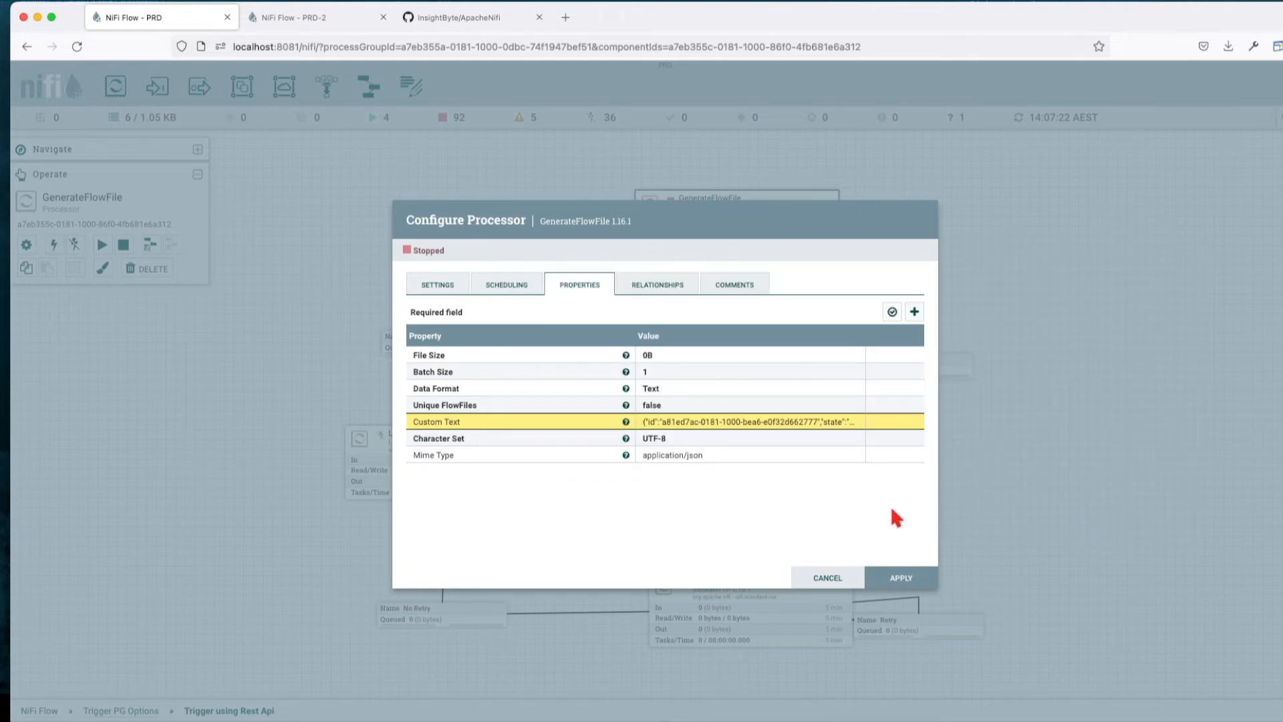
left_click(829, 576)
double_click(706, 236)
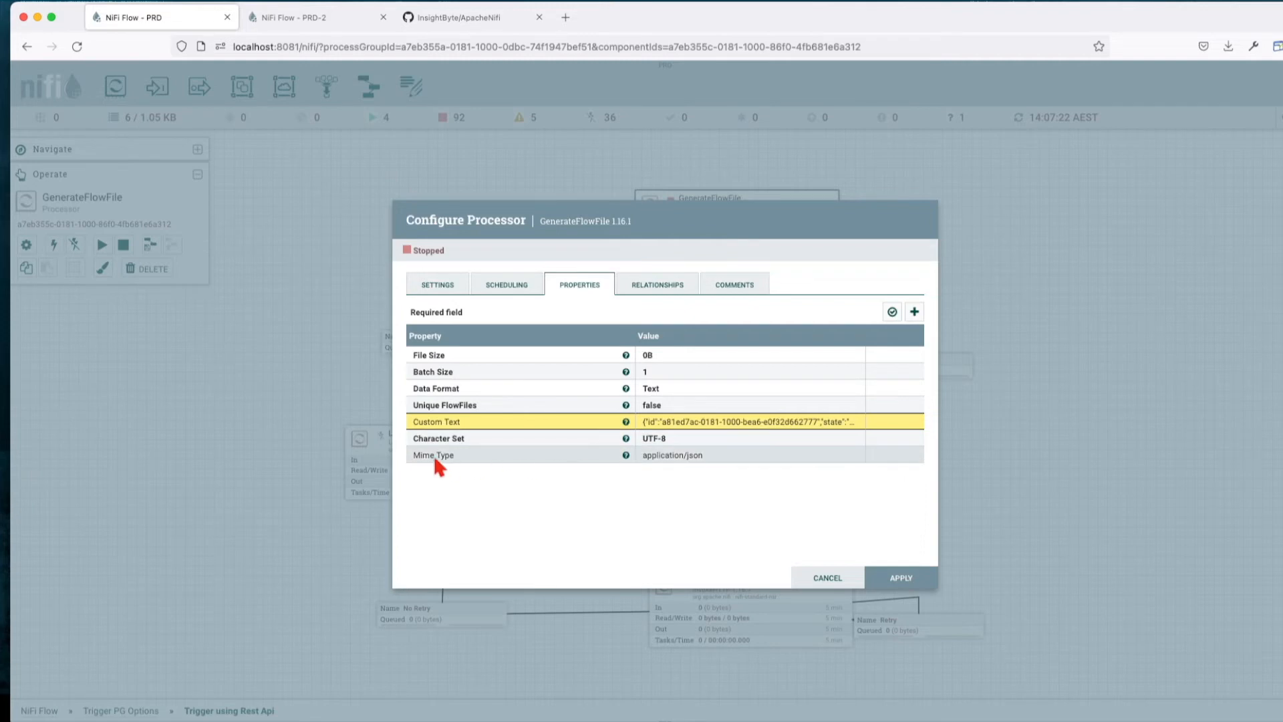
left_click(827, 576)
Run the GenerateFlowFile processor once and refresh the canvas.
right_click(689, 227)
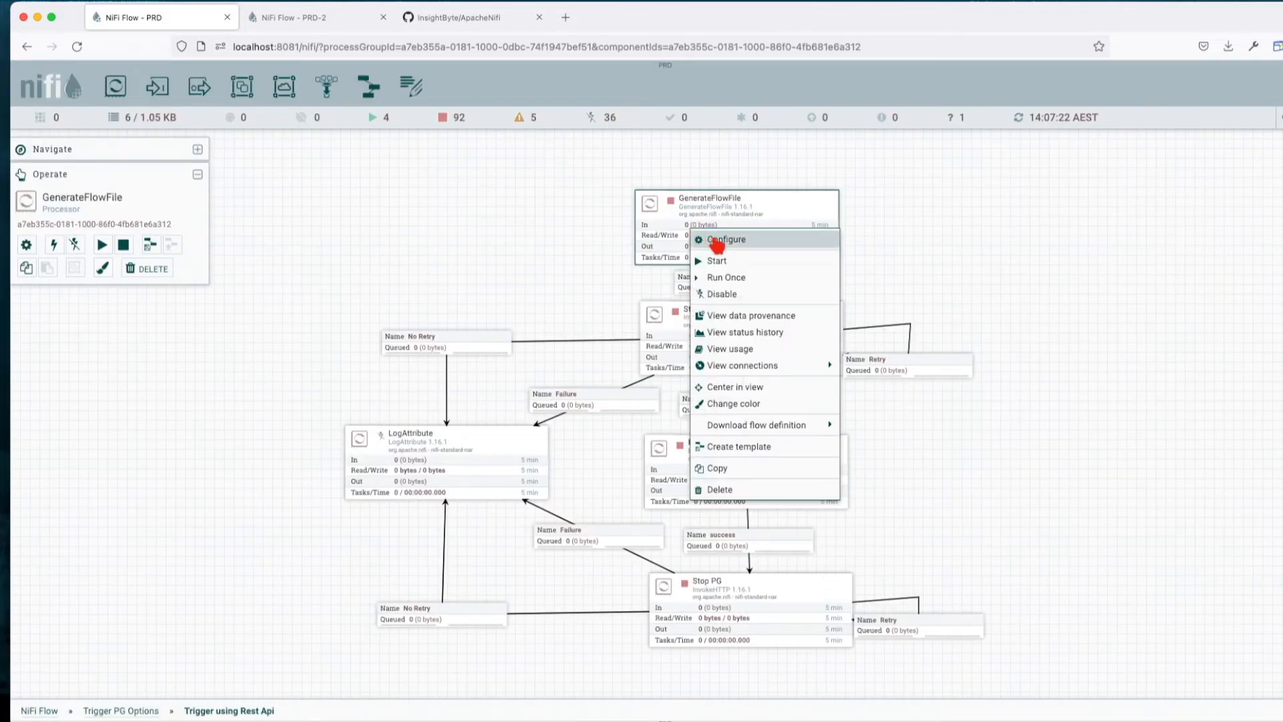
left_click(705, 274)
right_click(552, 258)
left_click(559, 263)
List the success queue between GenerateFlowFile and Start PG, view the queued flowfile's content, and close the listing.
right_click(738, 289)
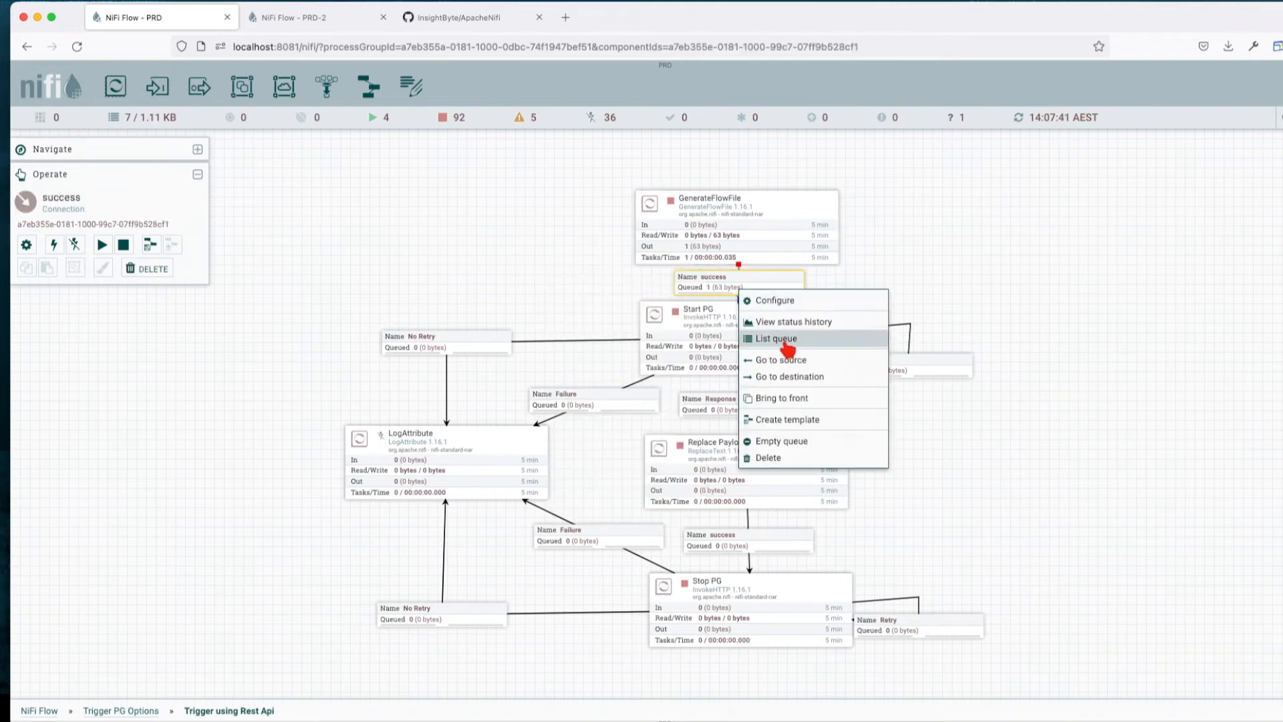
left_click(779, 338)
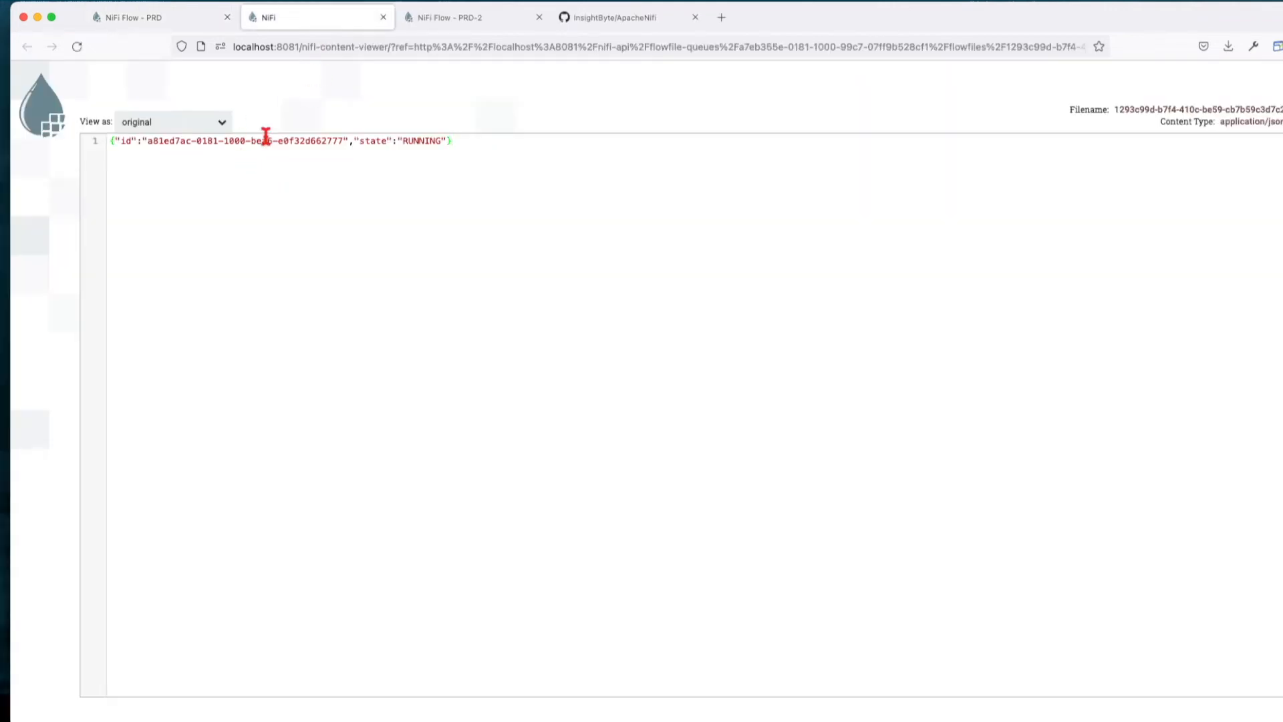
left_click(383, 18)
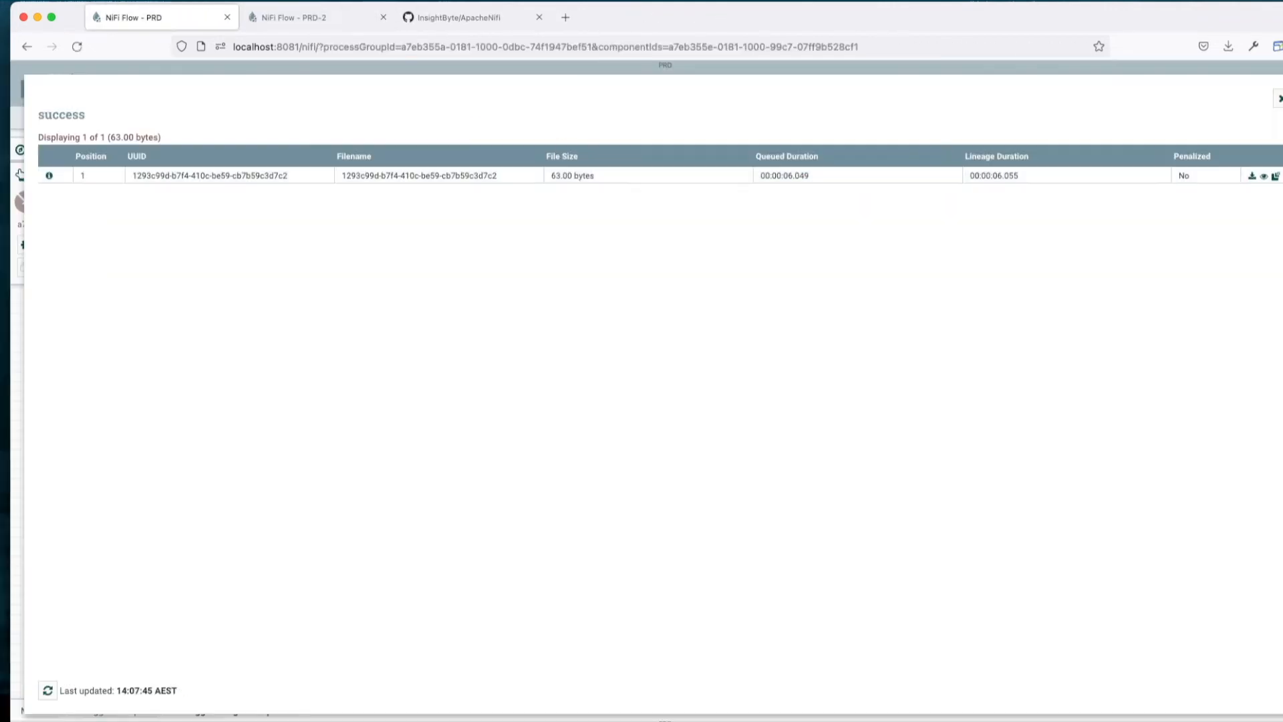
left_click(1278, 99)
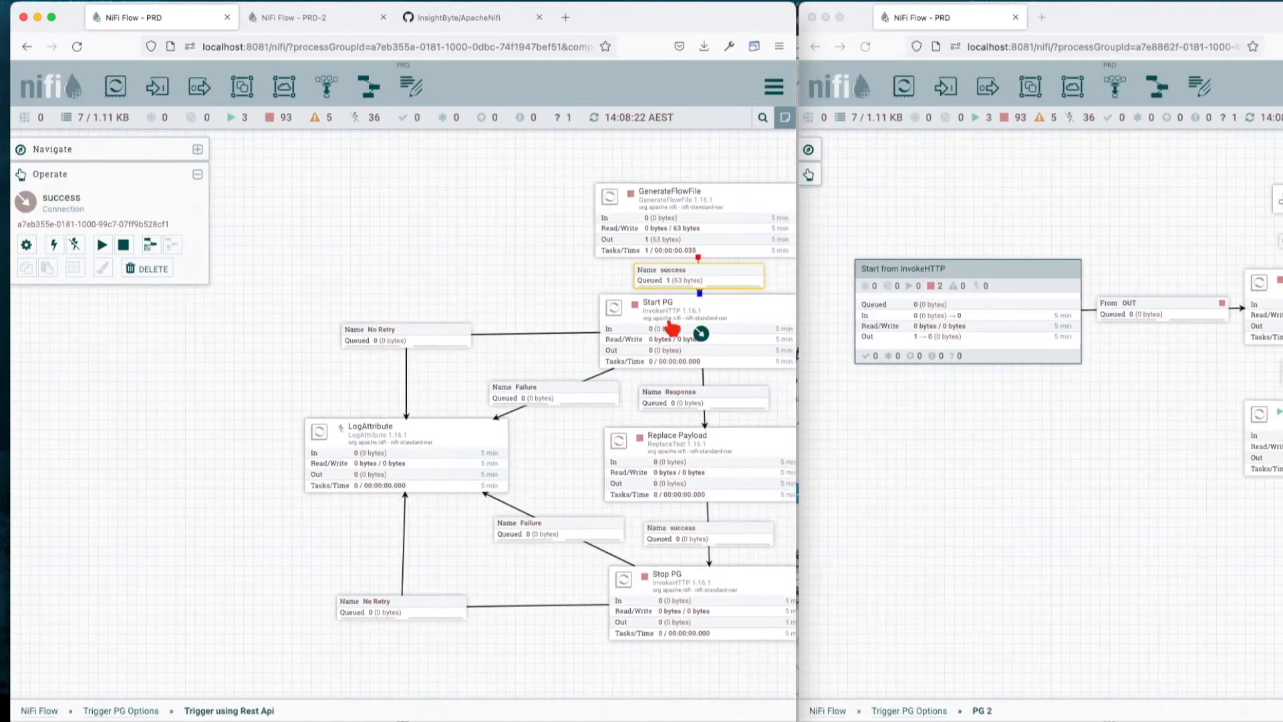
Run the Start PG processor once and refresh the Trigger using Rest Api canvas.
left_click(658, 323)
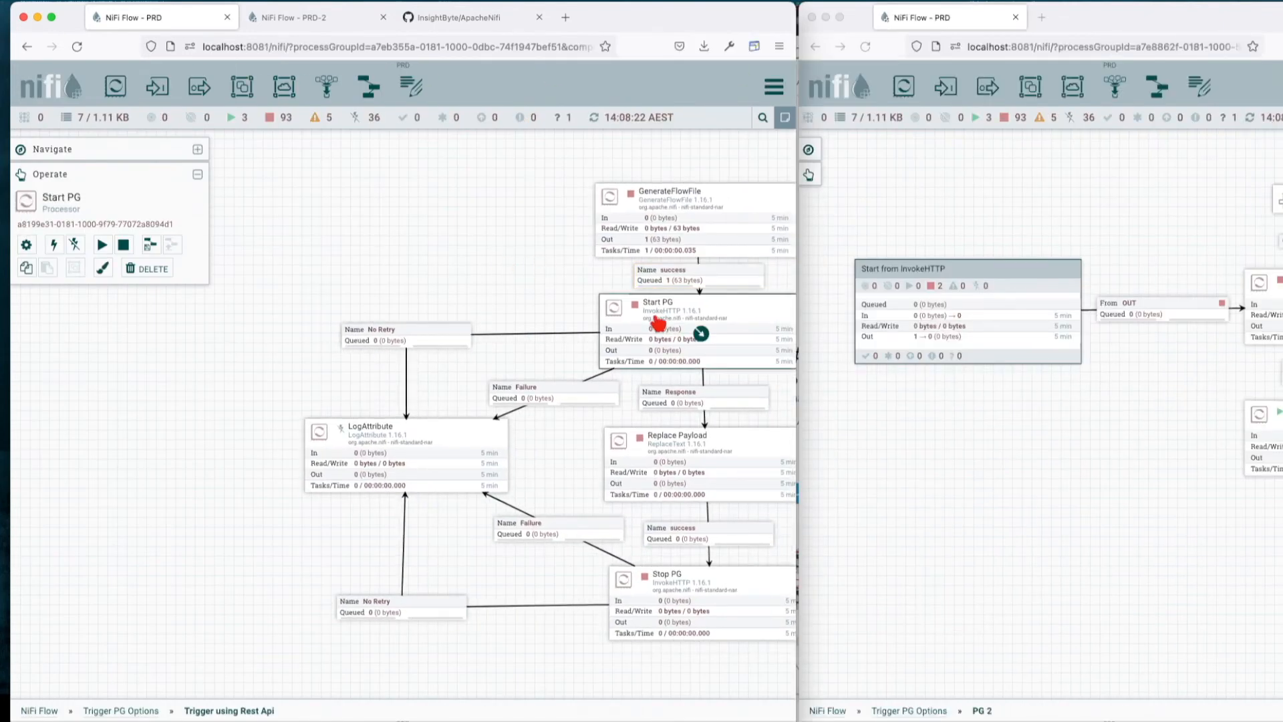
right_click(658, 324)
left_click(681, 368)
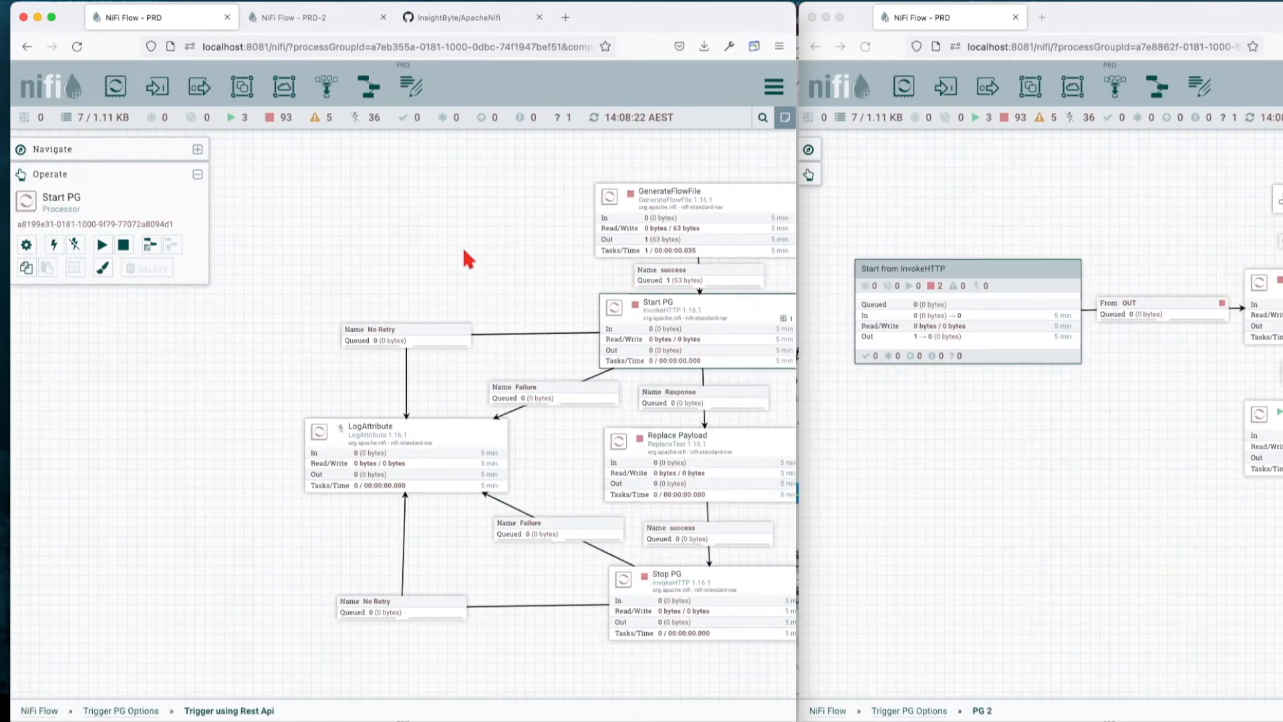
right_click(468, 258)
left_click(498, 263)
Refresh PG 2 in the second browser window and check the contents of Start from InvokeHTTP and its OUT connection.
right_click(901, 436)
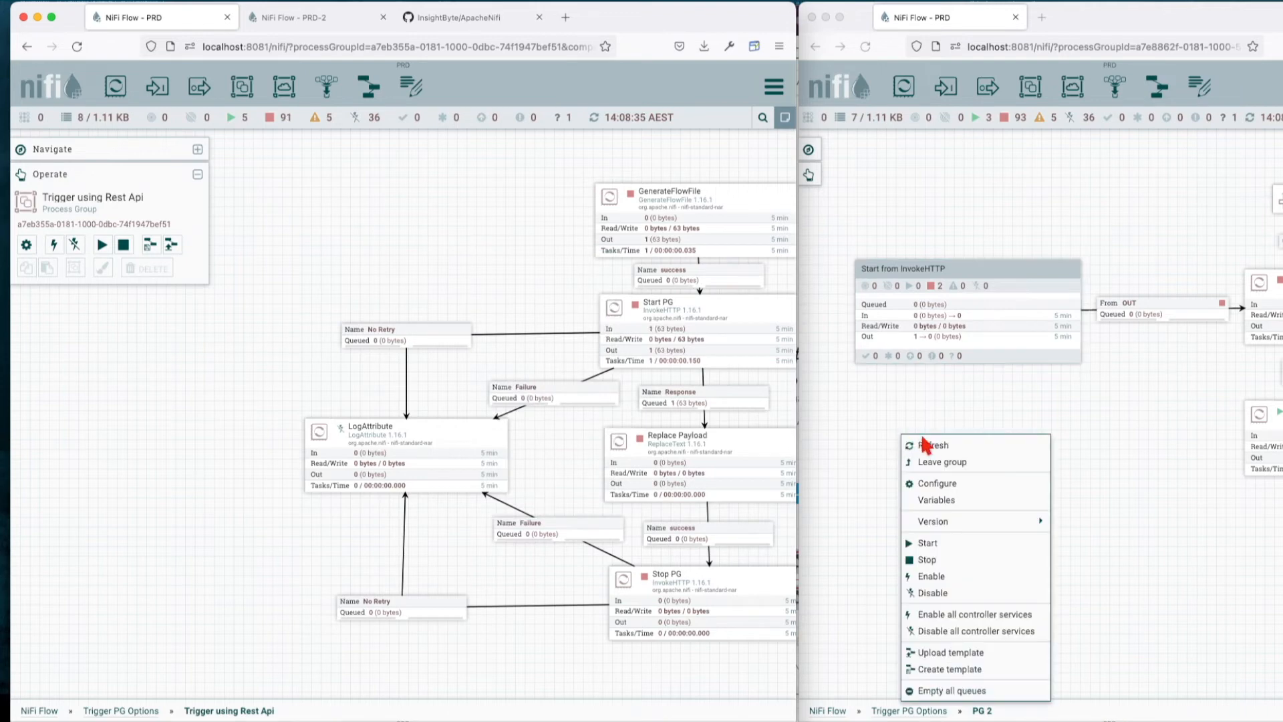
left_click(934, 446)
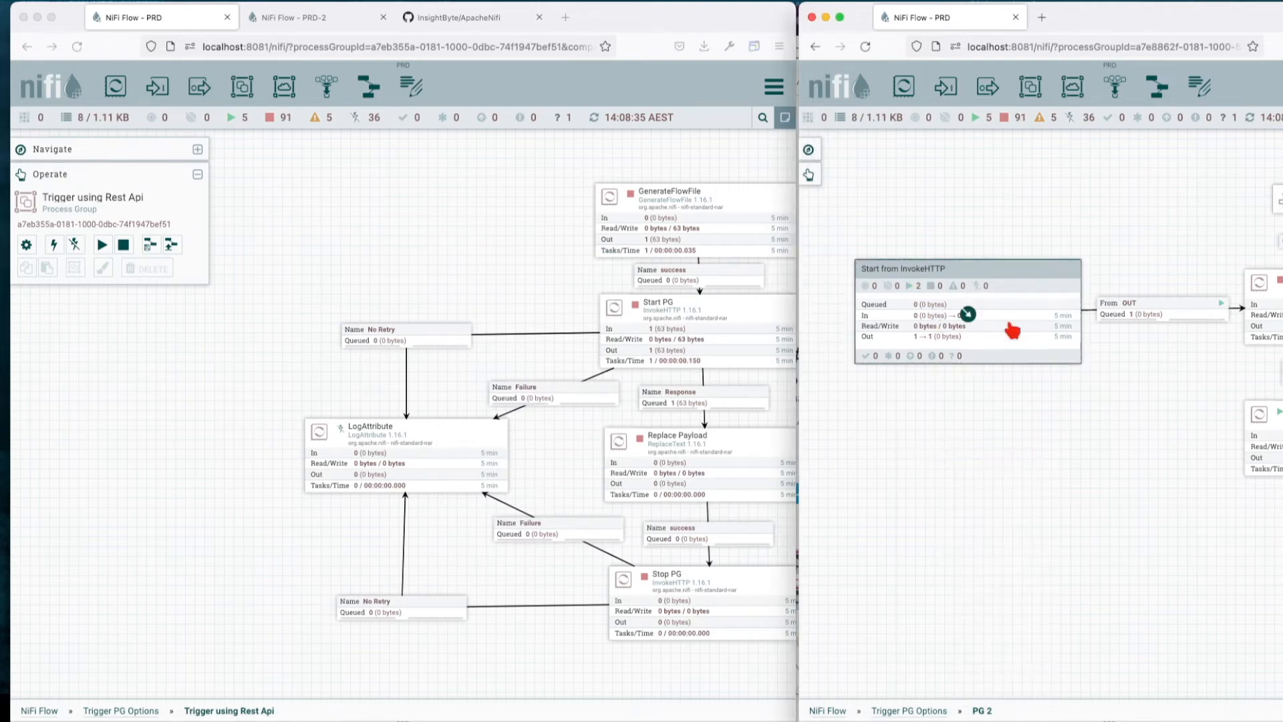
double_click(917, 293)
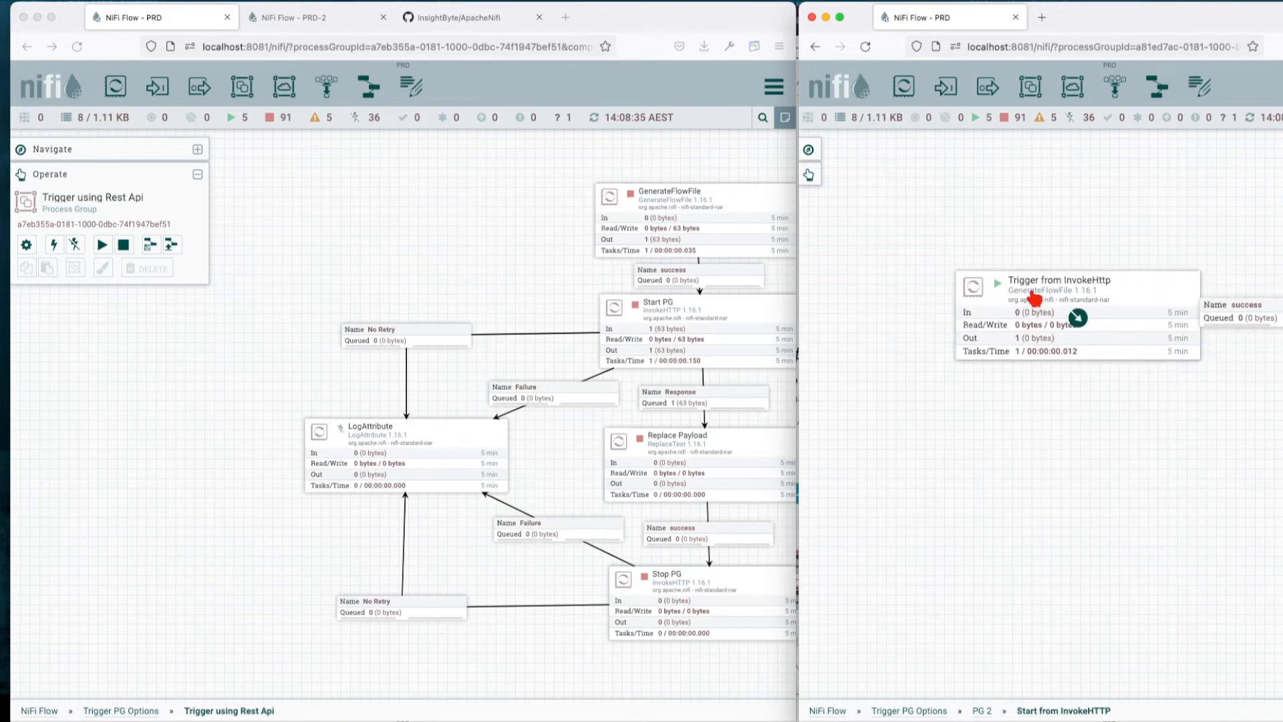
right_click(1061, 376)
left_click(1113, 405)
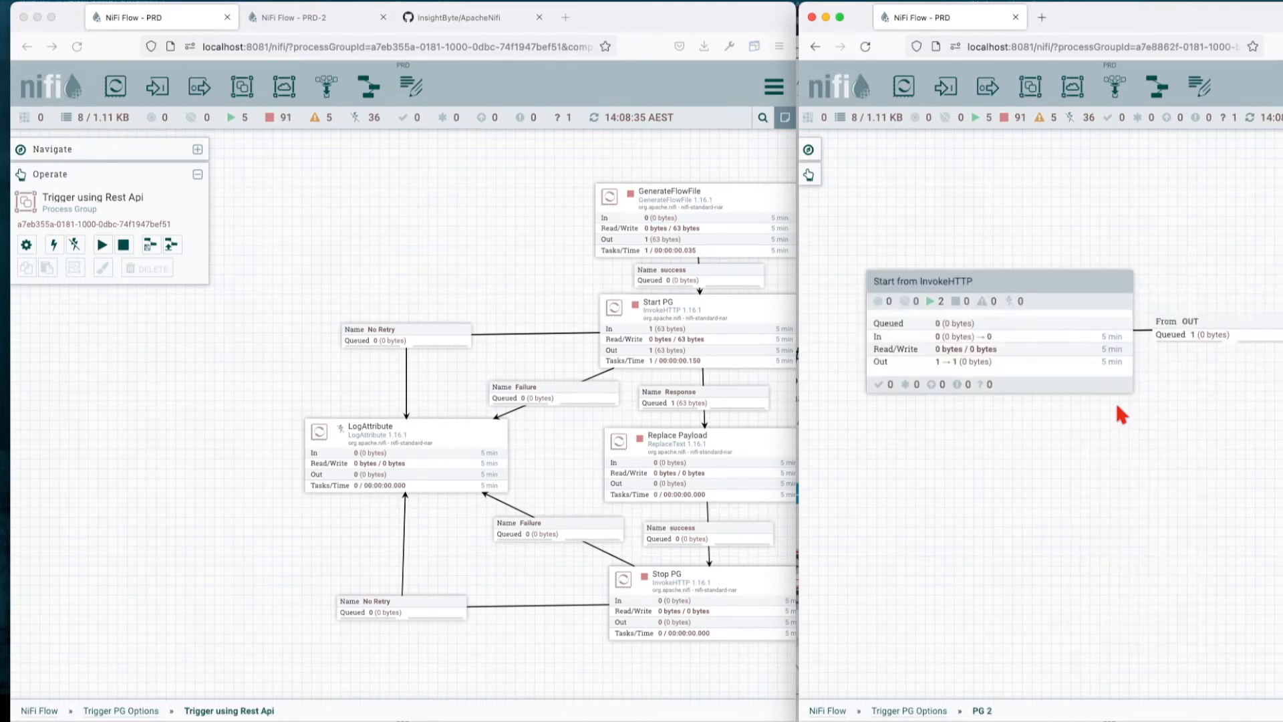
left_click(1154, 311)
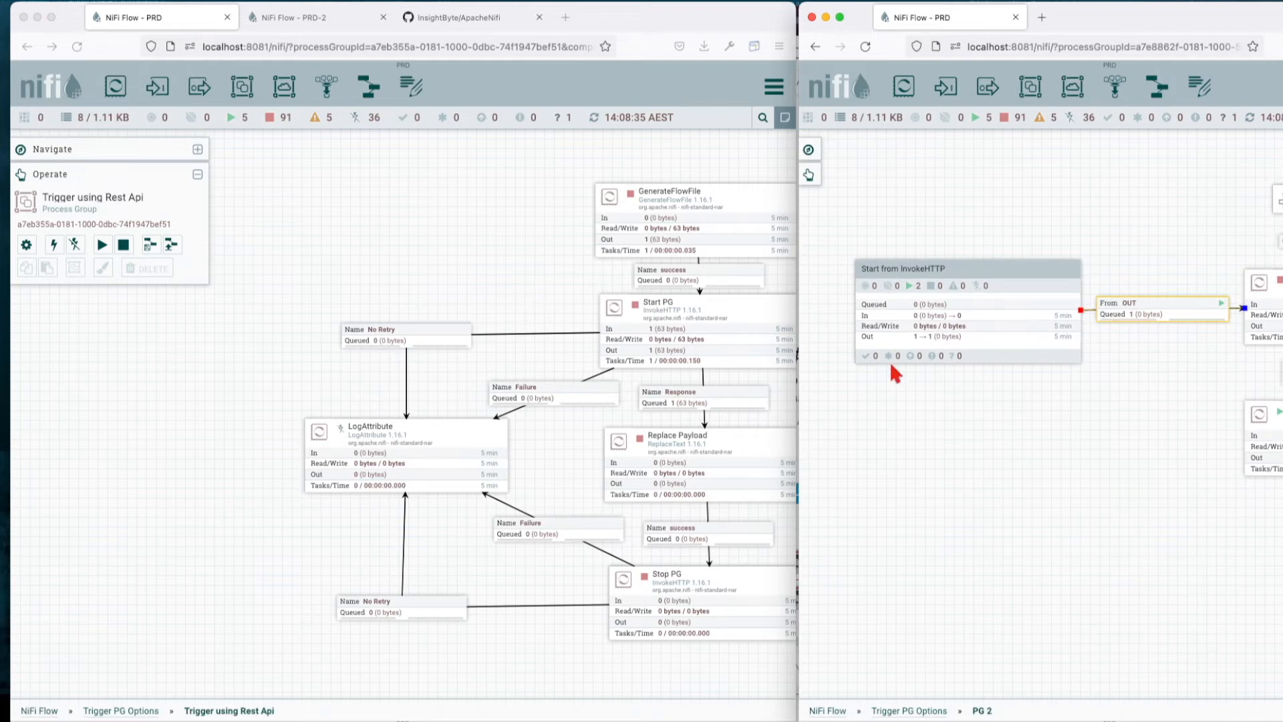
Inspect the Replace Payload processor's Replacement Value, close its configuration without changes, and run the processor once.
left_click(498, 350)
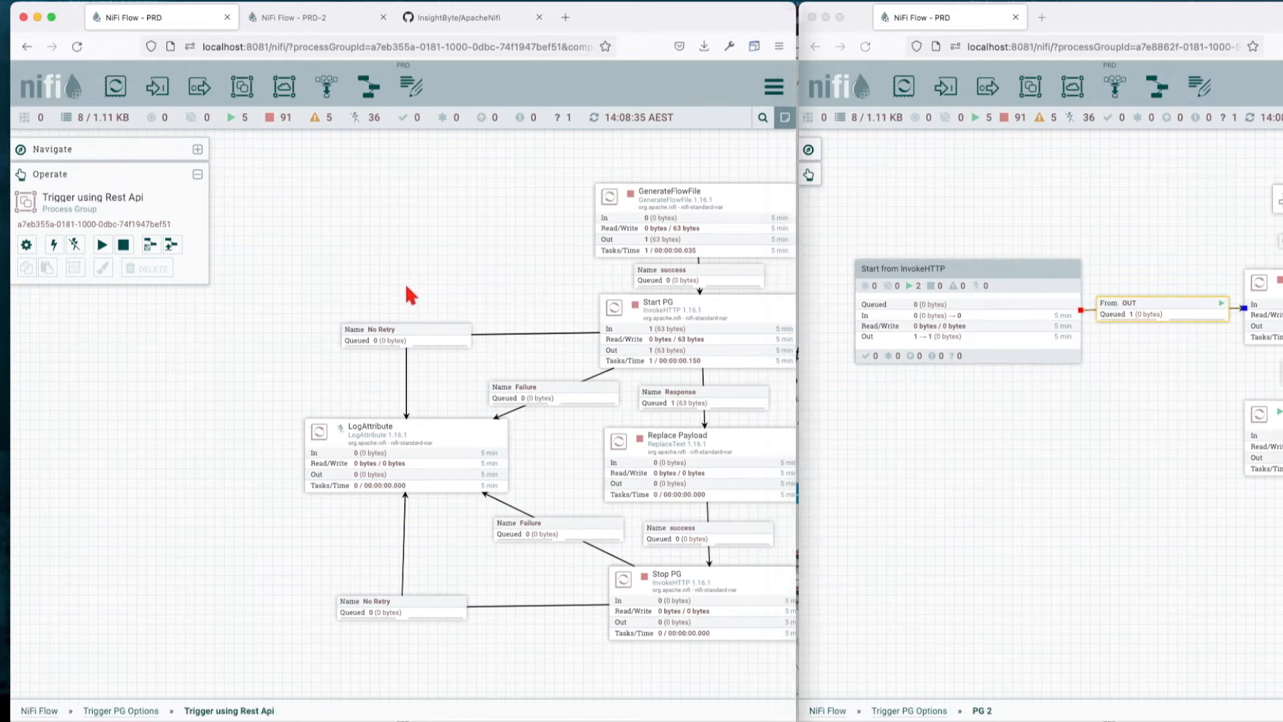
double_click(609, 441)
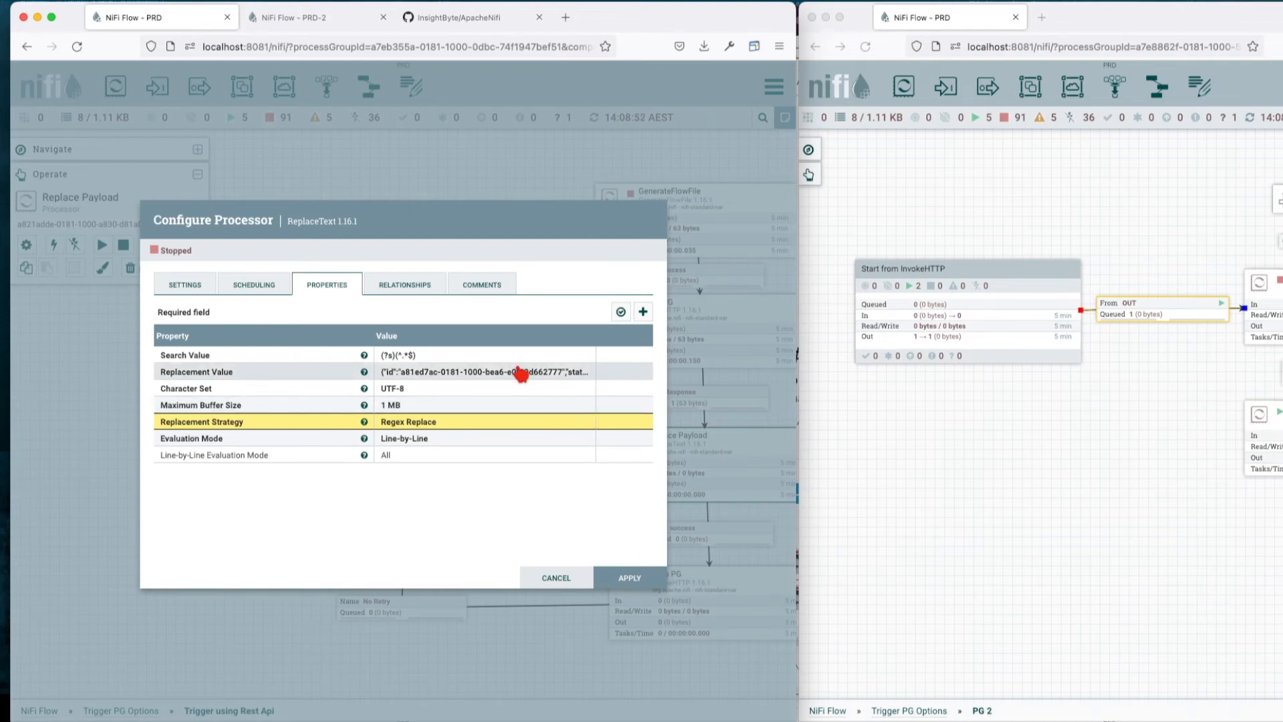
left_click(519, 371)
left_click_drag(381, 367, 221, 273)
left_click_drag(415, 352, 645, 456)
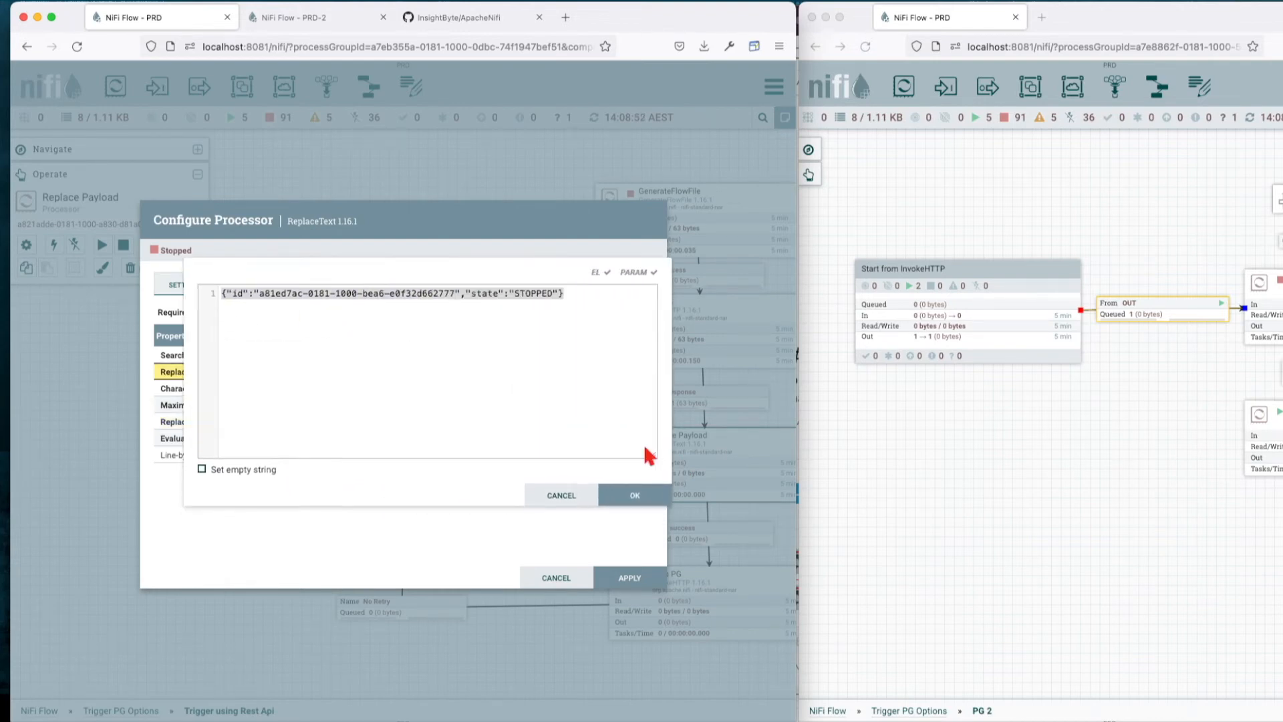
left_click(589, 351)
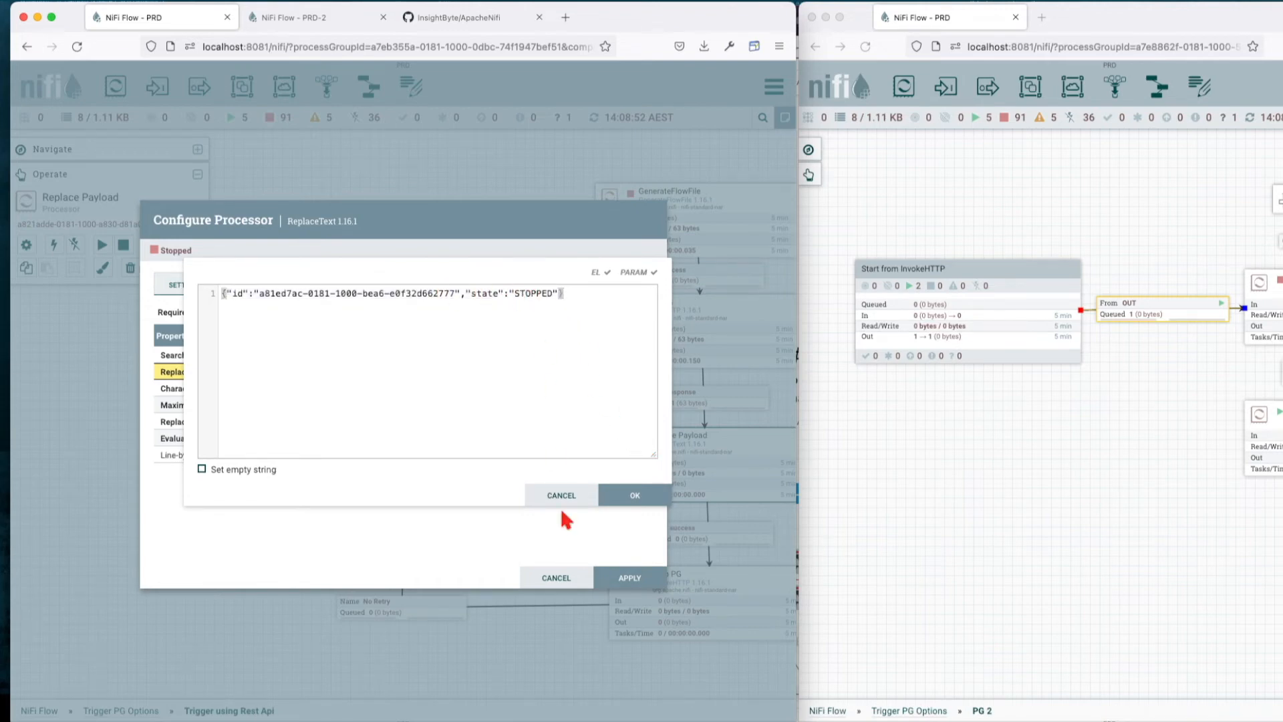
left_click(565, 500)
left_click_drag(558, 447, 445, 333)
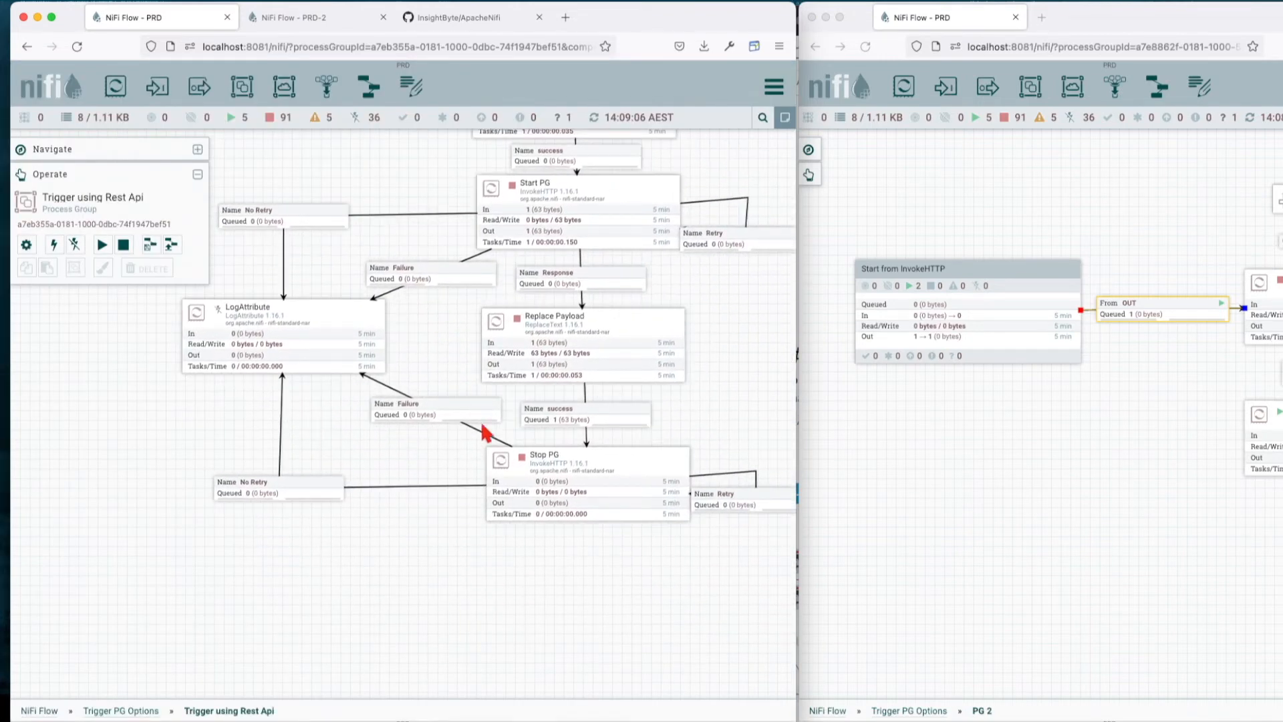
Review the Stop PG processor's properties and run it once, refreshing PG 2 in the second browser window.
double_click(552, 476)
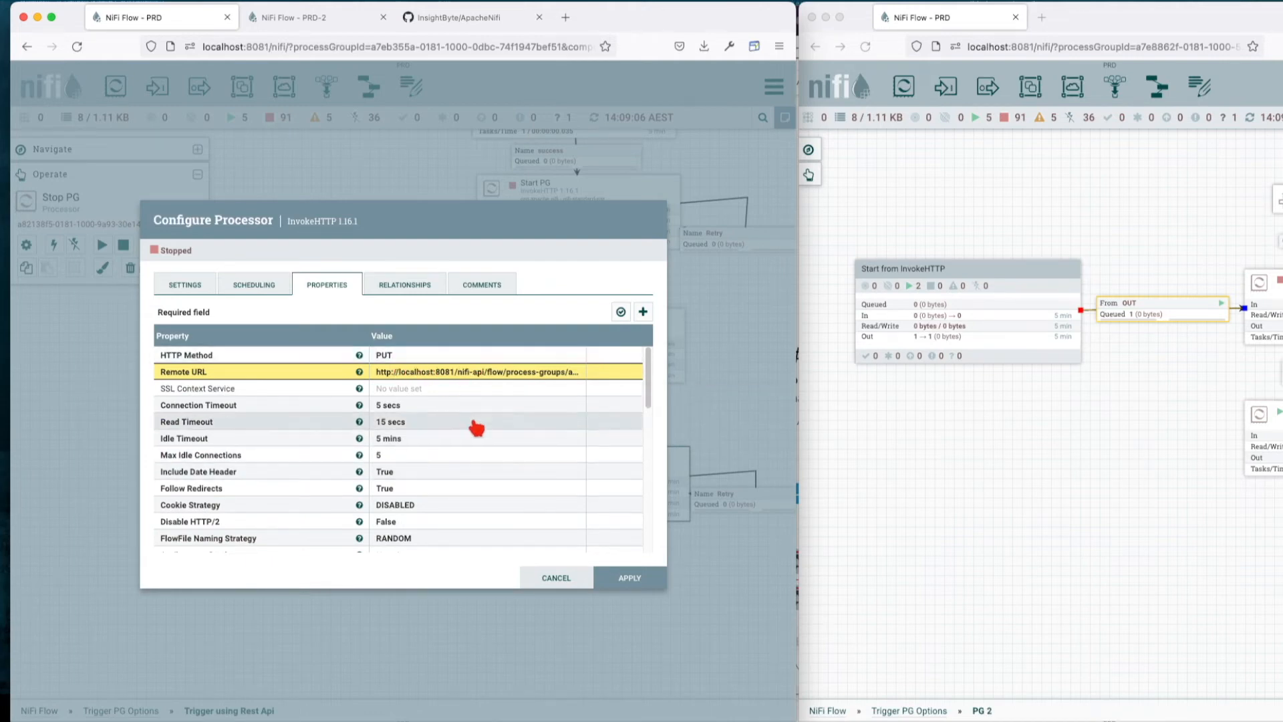
left_click(549, 578)
right_click(552, 469)
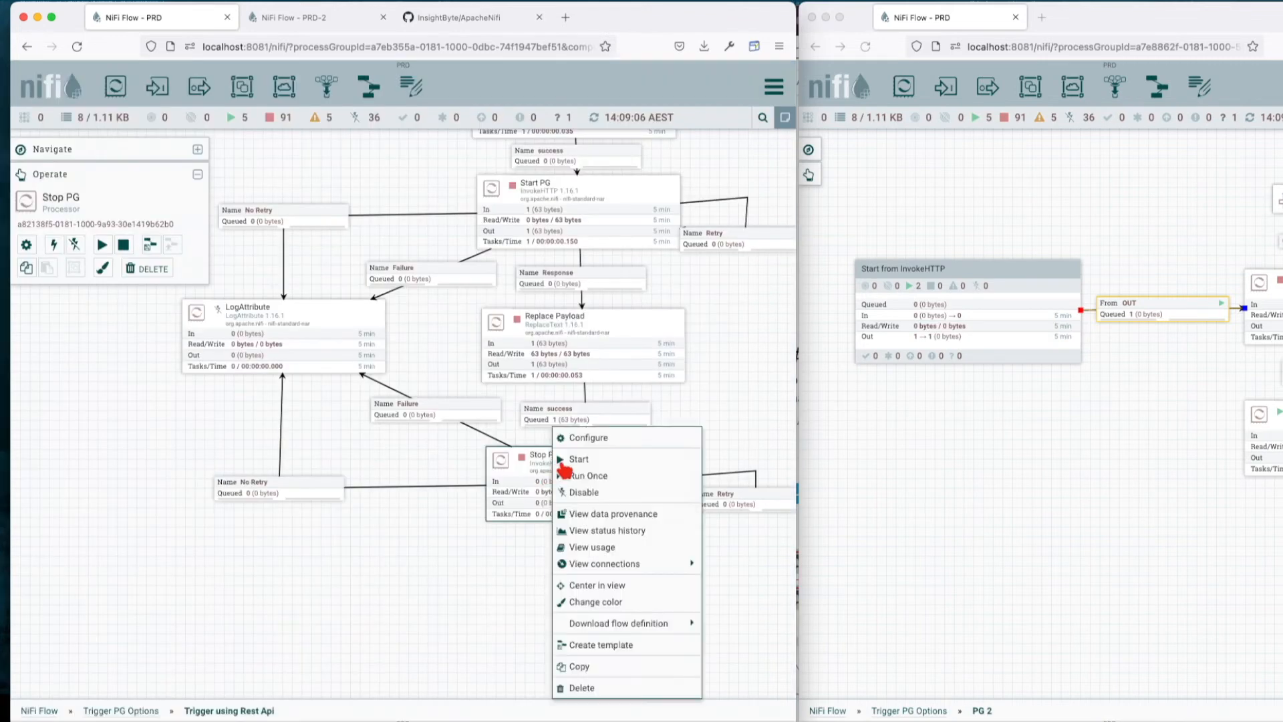
left_click(583, 477)
right_click(924, 434)
left_click(936, 445)
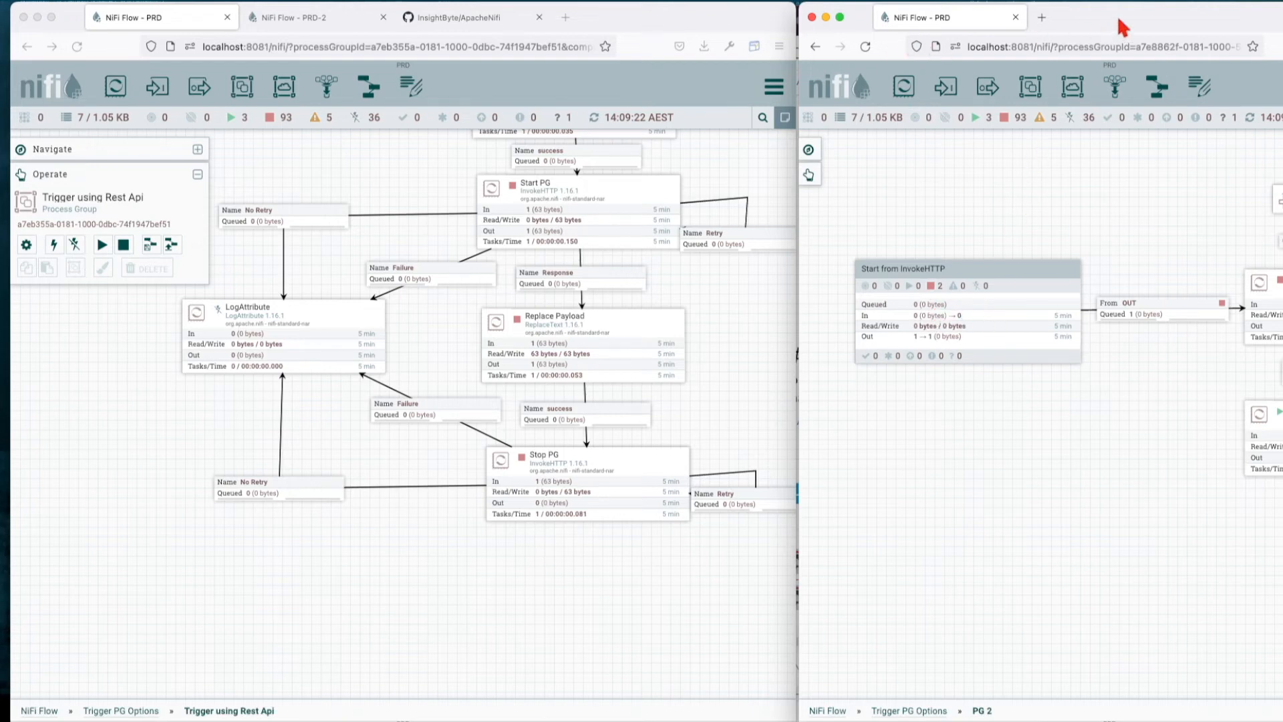
Move the PG 2 window aside, start its Do something processor, and check the #demo-slack channel in Slack.
left_click_drag(1120, 26, 374, 15)
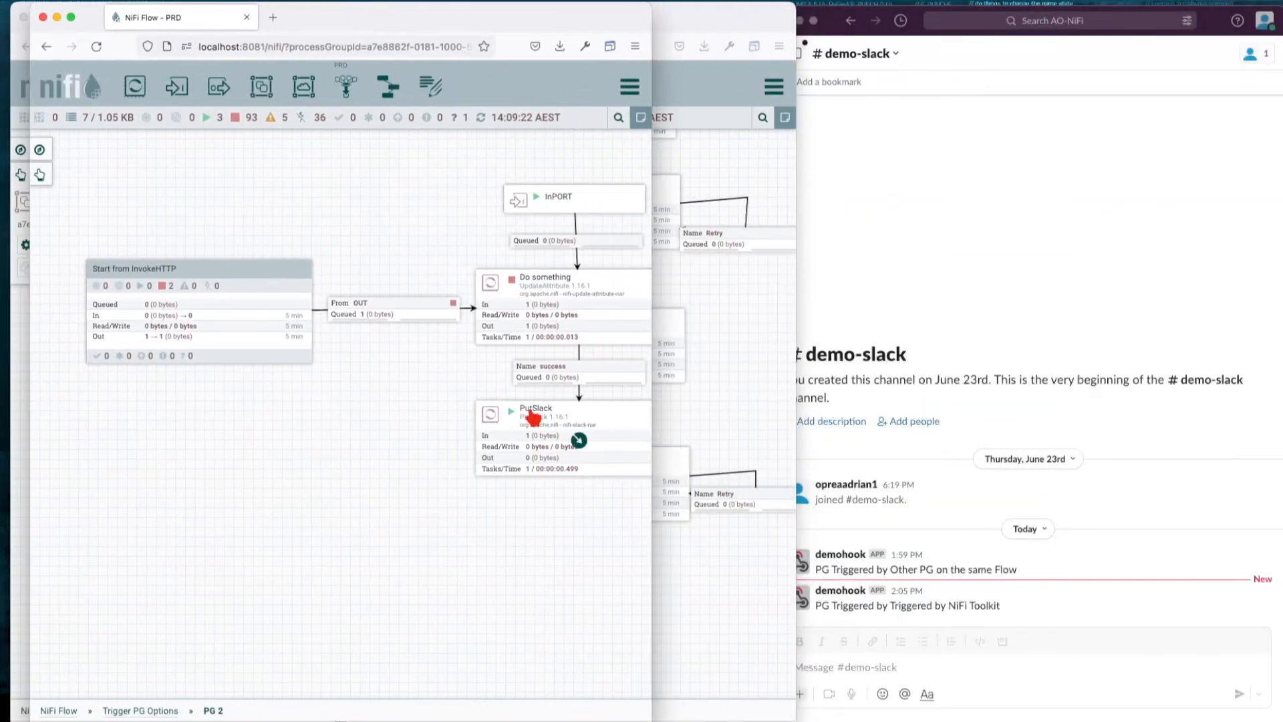
right_click(396, 235)
left_click(431, 242)
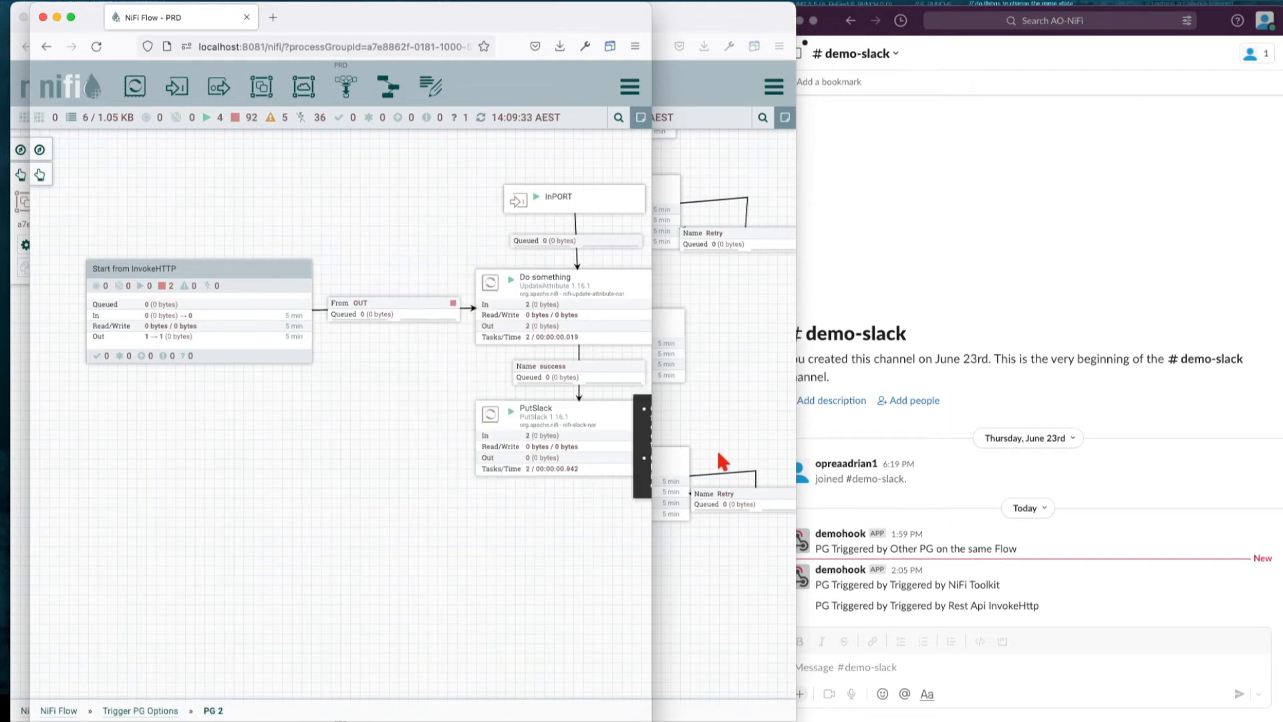
left_click(907, 606)
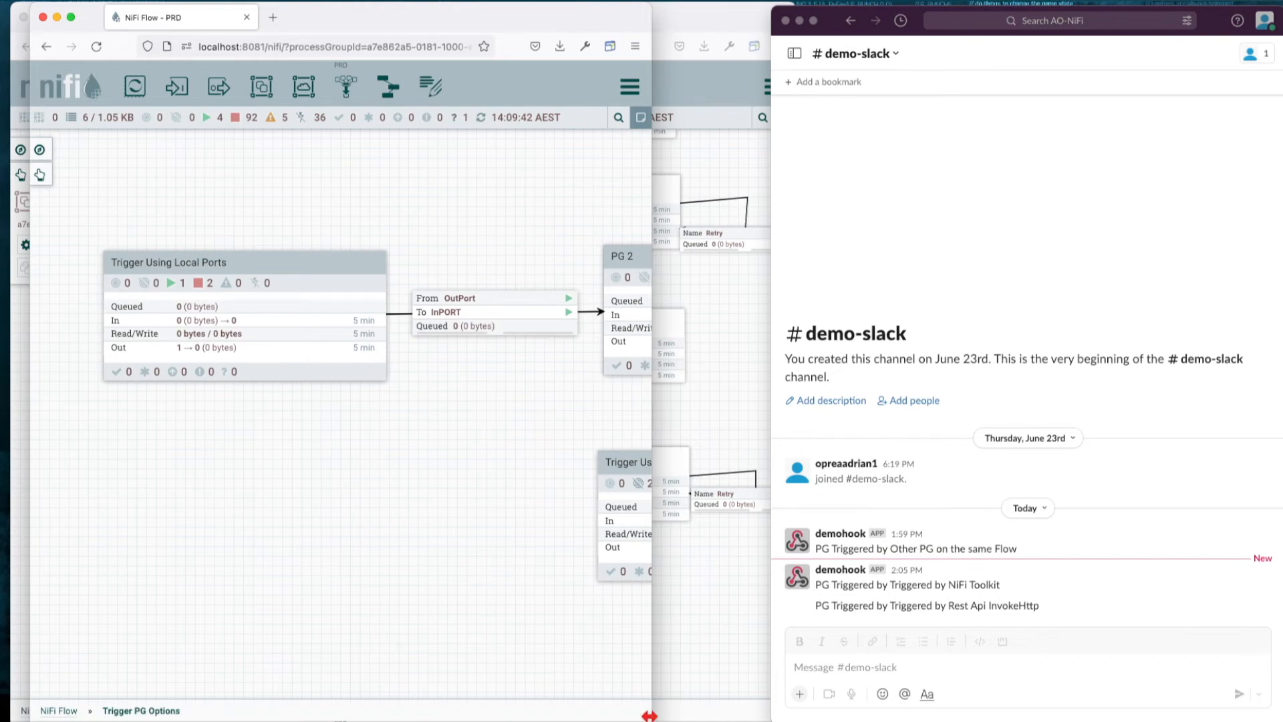
Widen the Trigger PG Options window and look over the Trigger using Rest Api and Trigger using Toolkit groups.
left_click_drag(649, 715, 1282, 715)
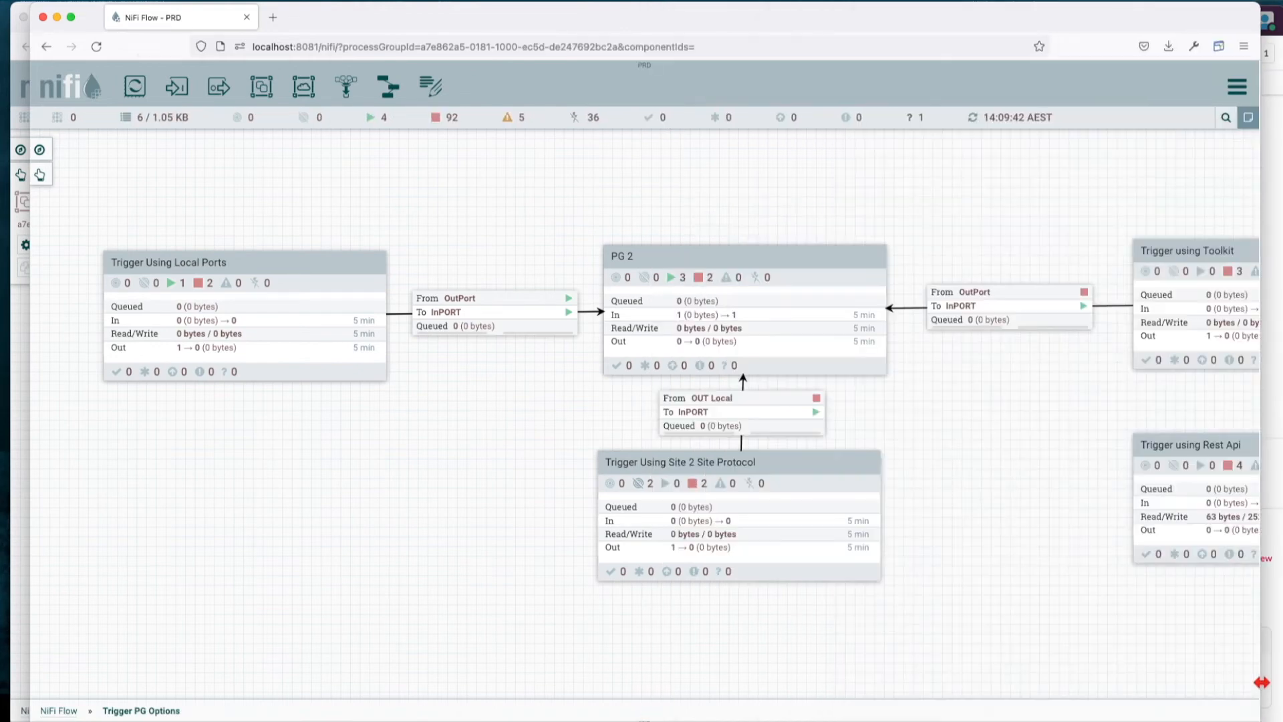
left_click_drag(963, 600, 805, 564)
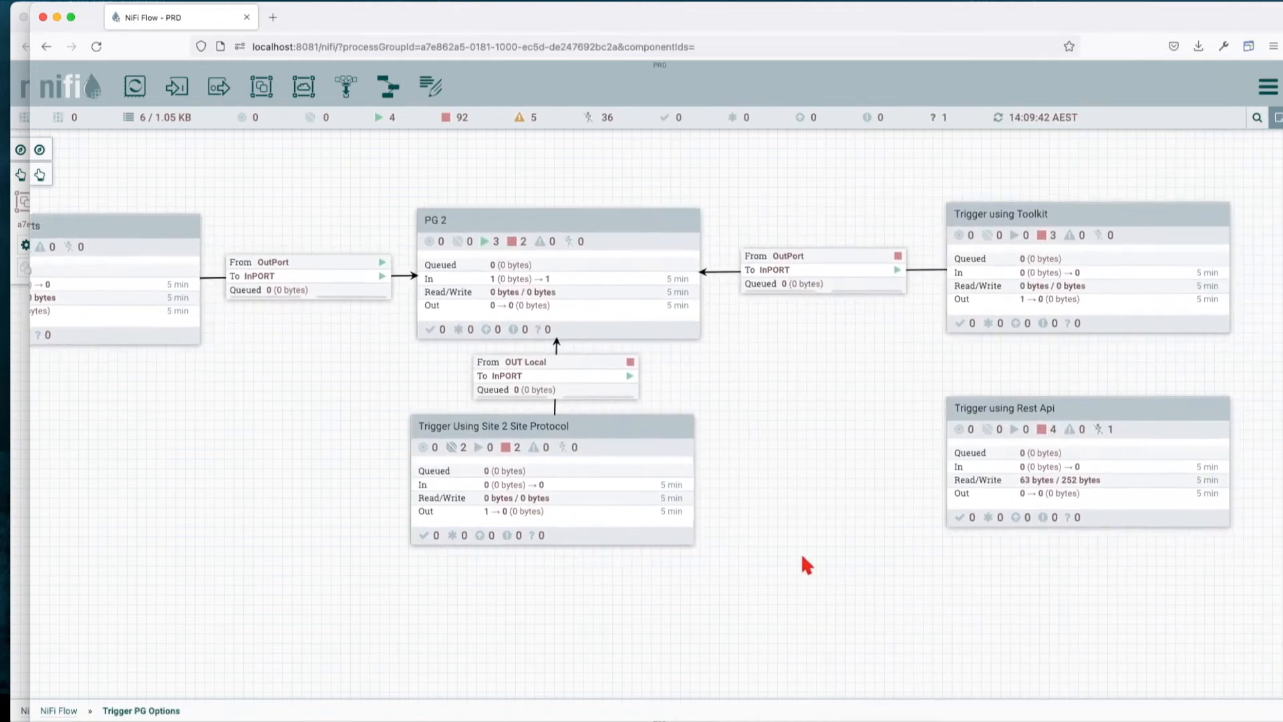
left_click(997, 414)
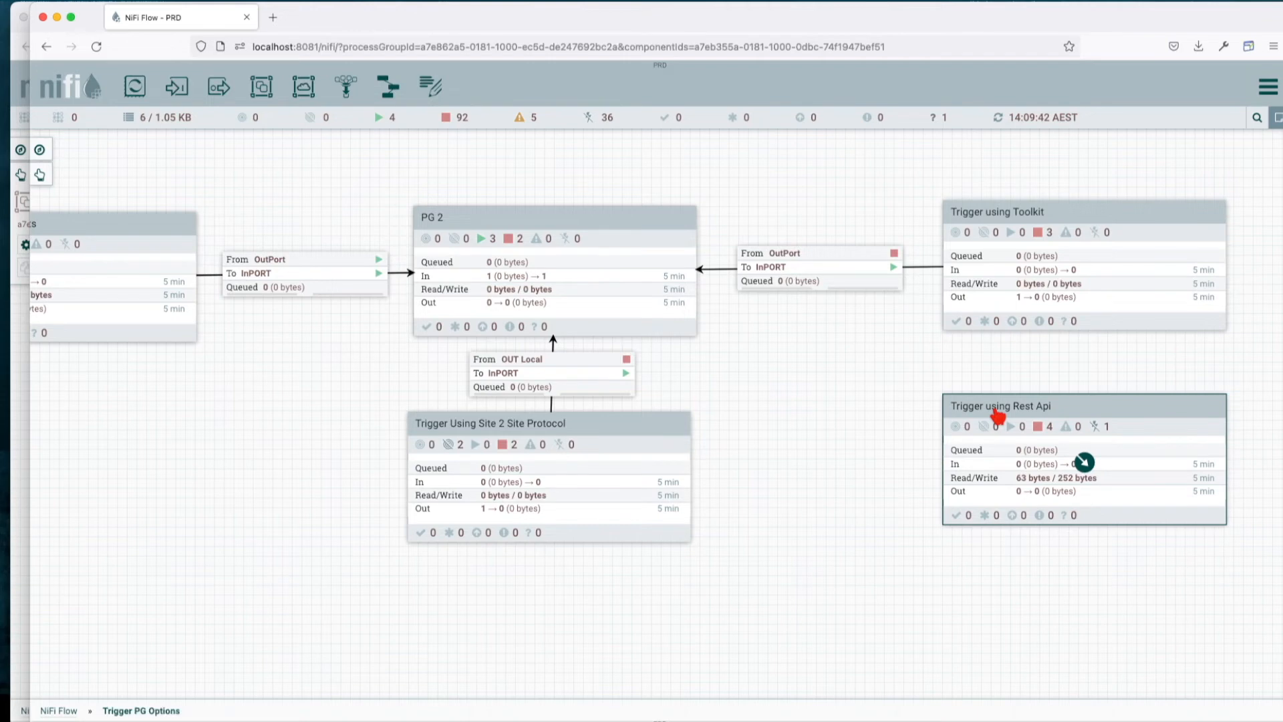
left_click(996, 266)
left_click_drag(780, 386, 906, 340)
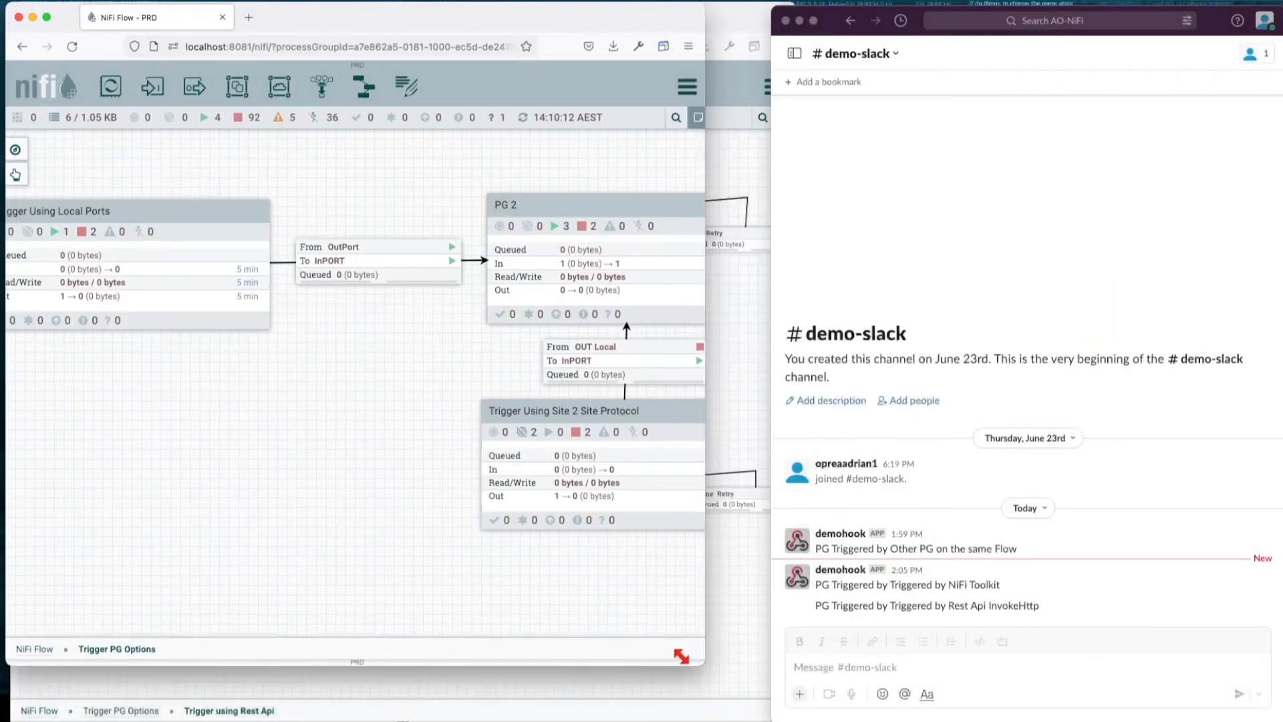
Arrange the PRD and PRD-2 flows side by side and check PRD-2's IN Client and OUT Client ports.
left_click_drag(681, 656, 639, 713)
left_click(697, 638)
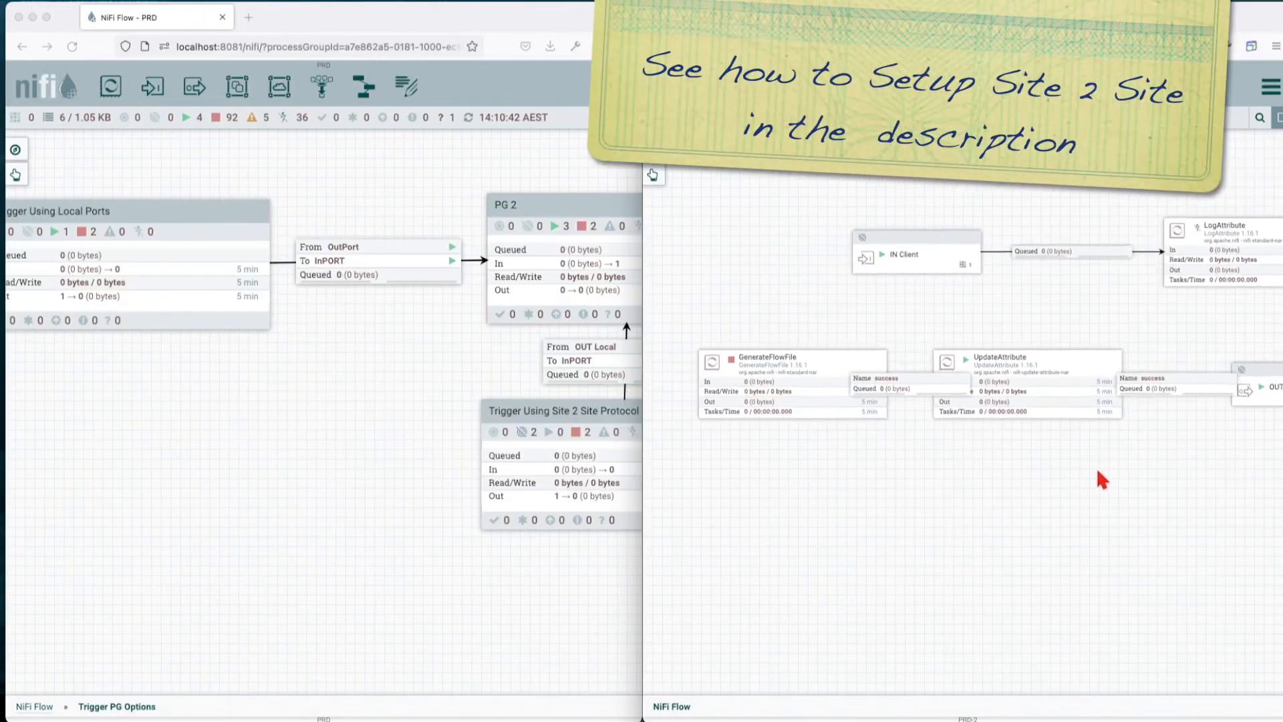
right_click(1098, 469)
left_click(1088, 466)
right_click(1103, 459)
left_click_drag(1090, 459, 987, 460)
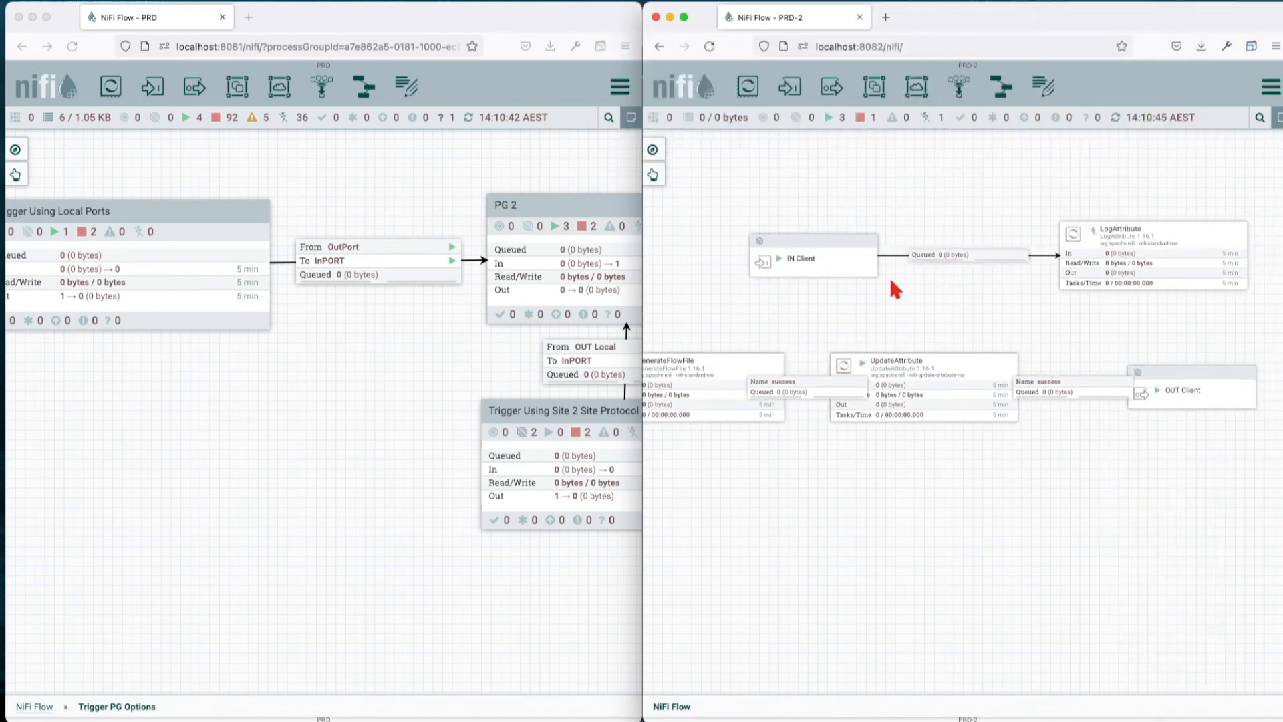
left_click(812, 258)
left_click(1193, 394)
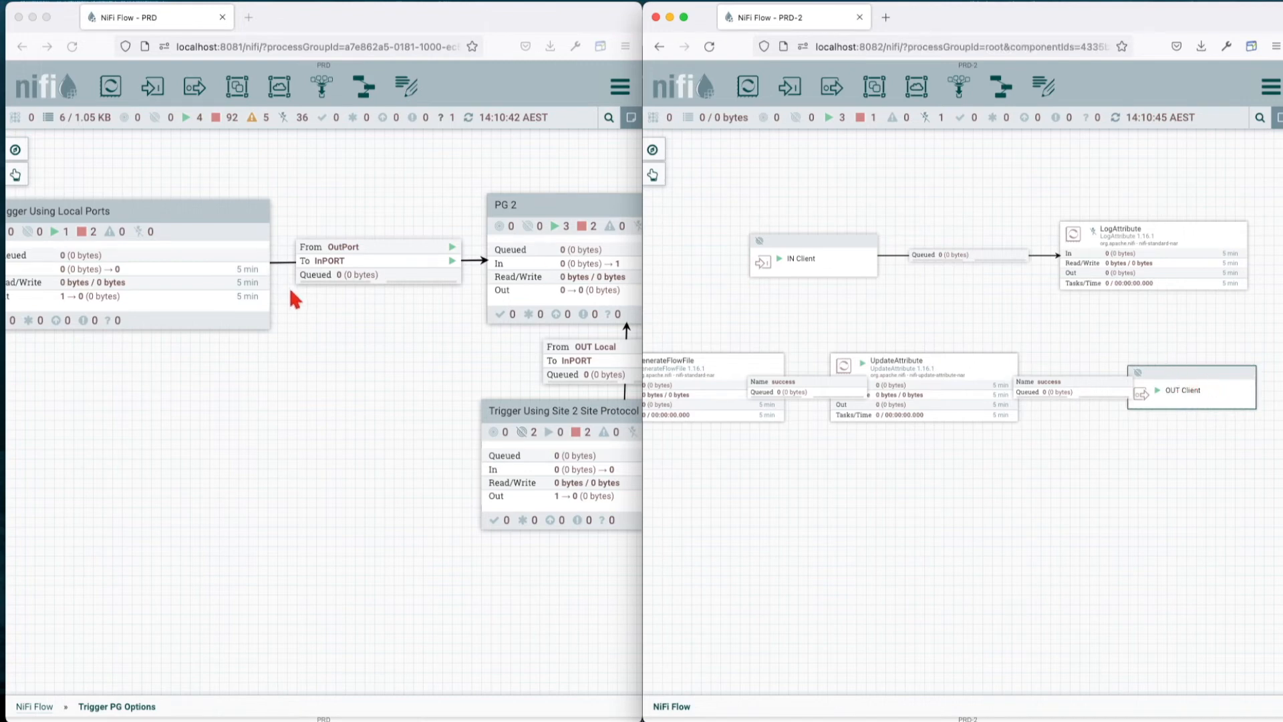
Enter the Trigger Using Site 2 Site Protocol group and review the NiFi Flow remote process group's configuration without changing it.
double_click(533, 420)
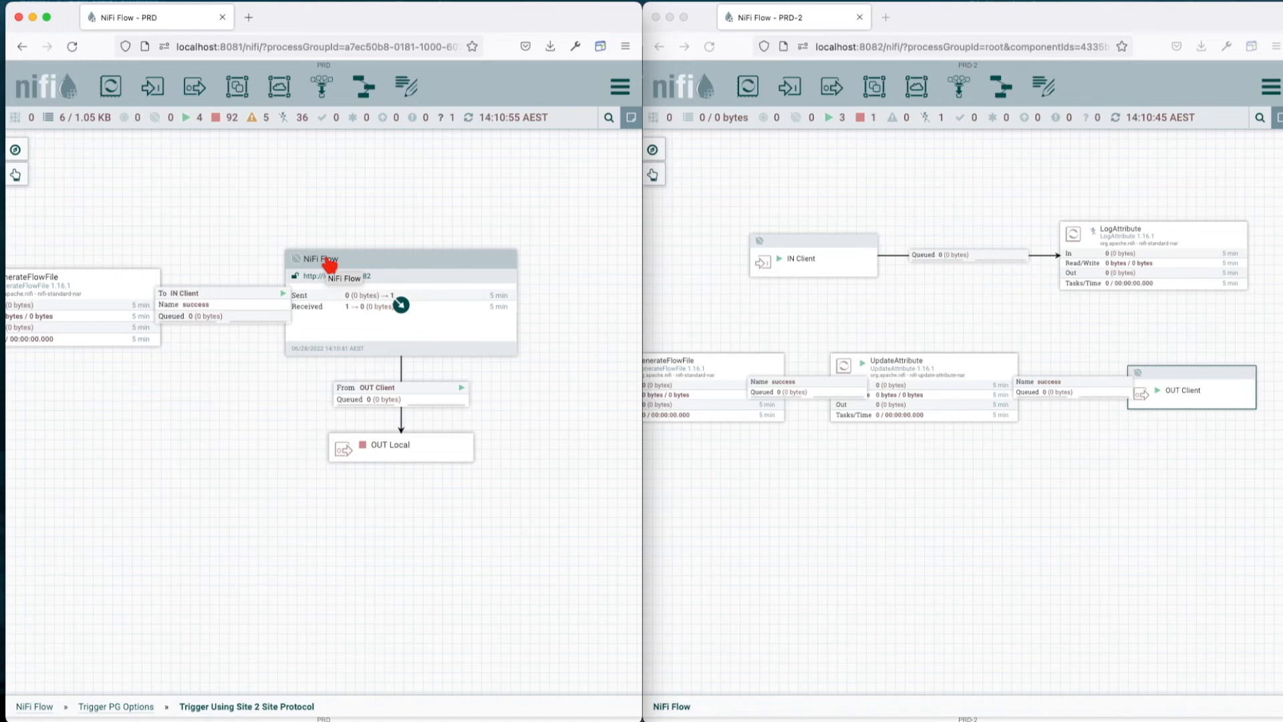
left_click_drag(190, 241, 207, 206)
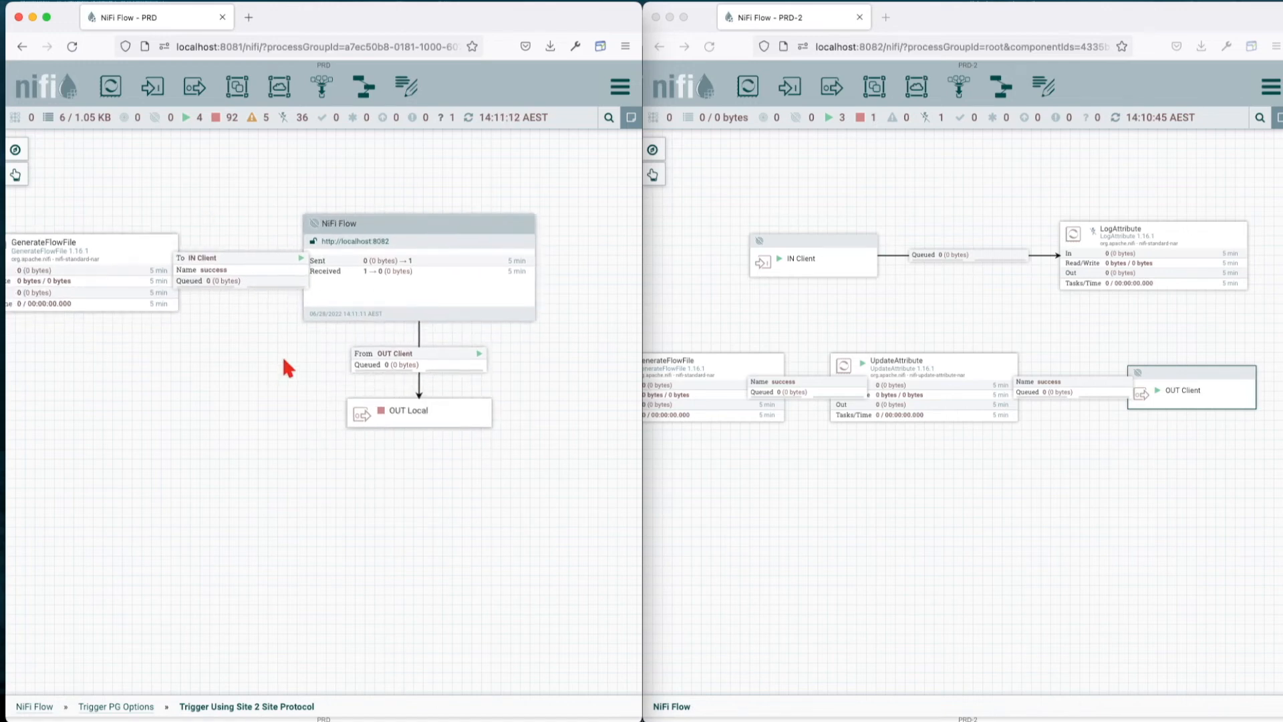
double_click(344, 259)
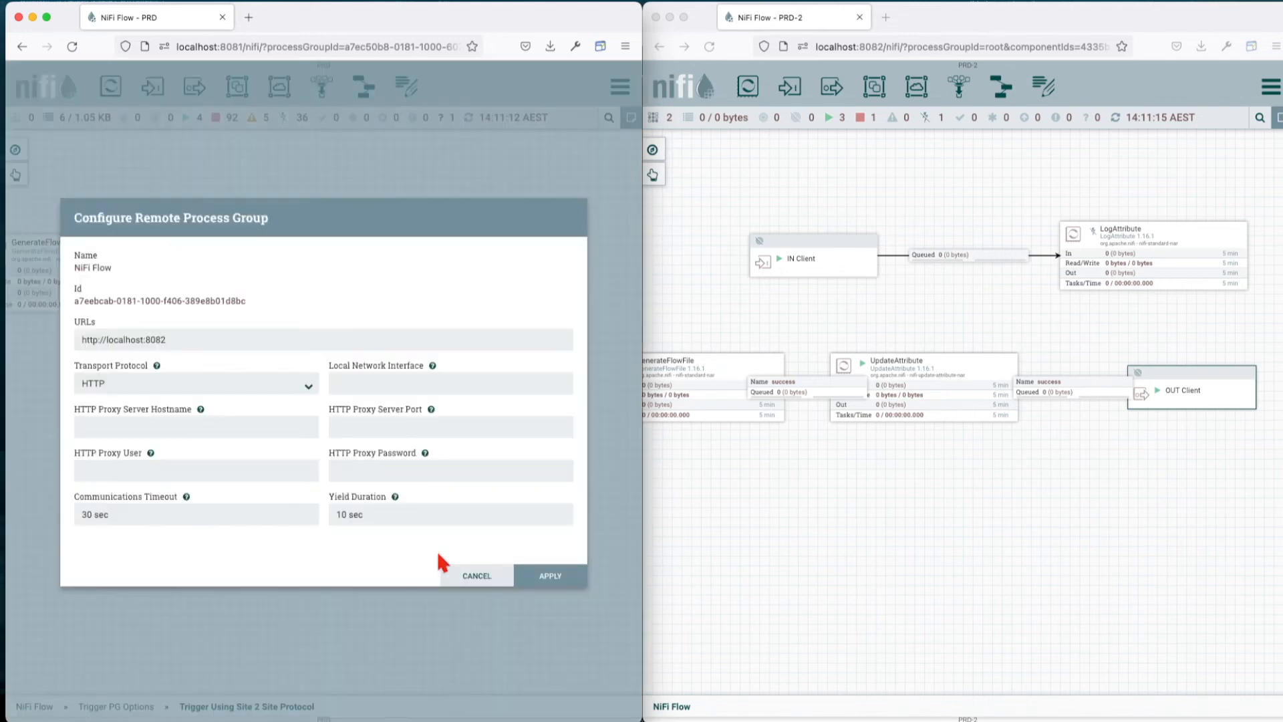
left_click(475, 580)
View the NiFi Flow remote process group's input and output ports and target URL, and close the ports dialog.
right_click(381, 275)
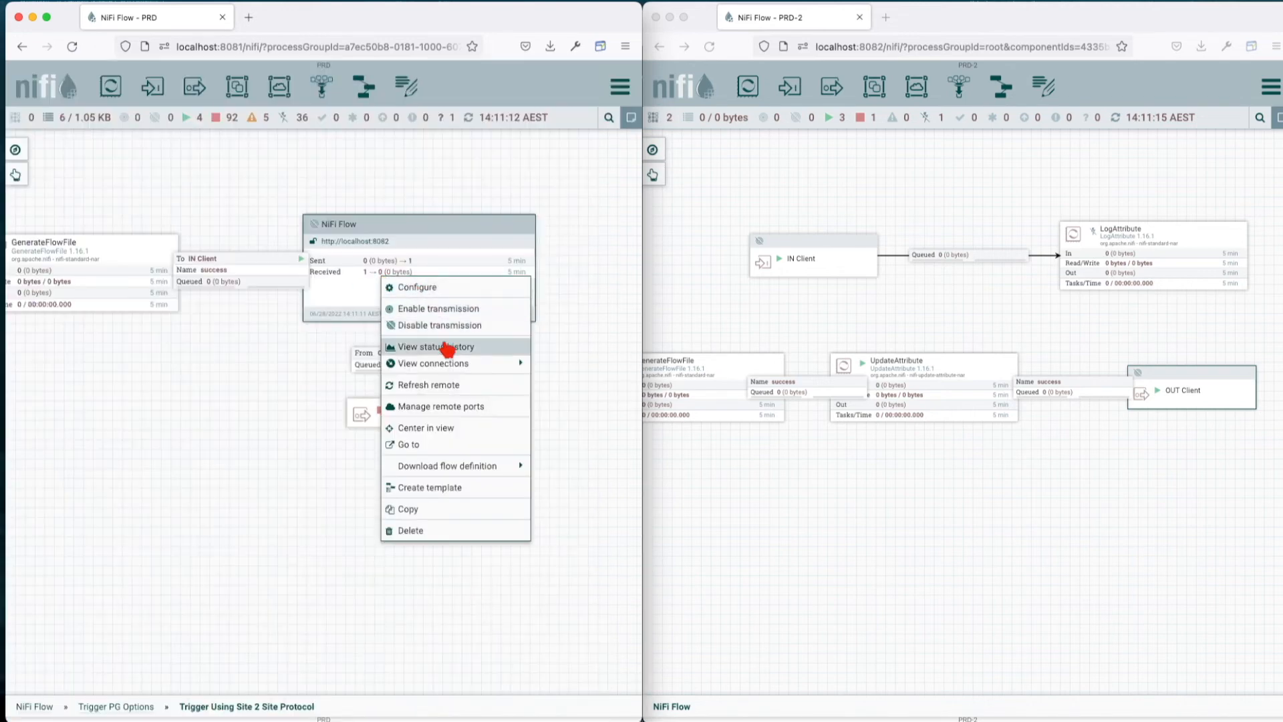
left_click(428, 406)
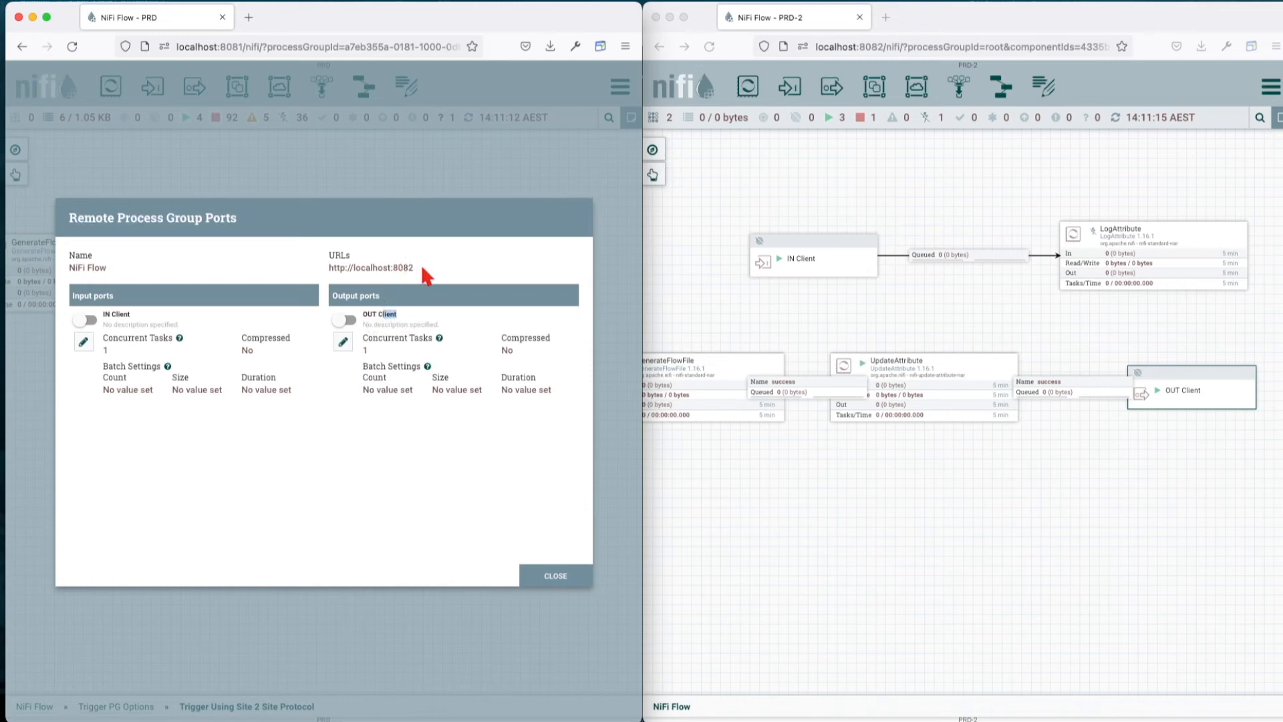
left_click_drag(429, 272, 330, 270)
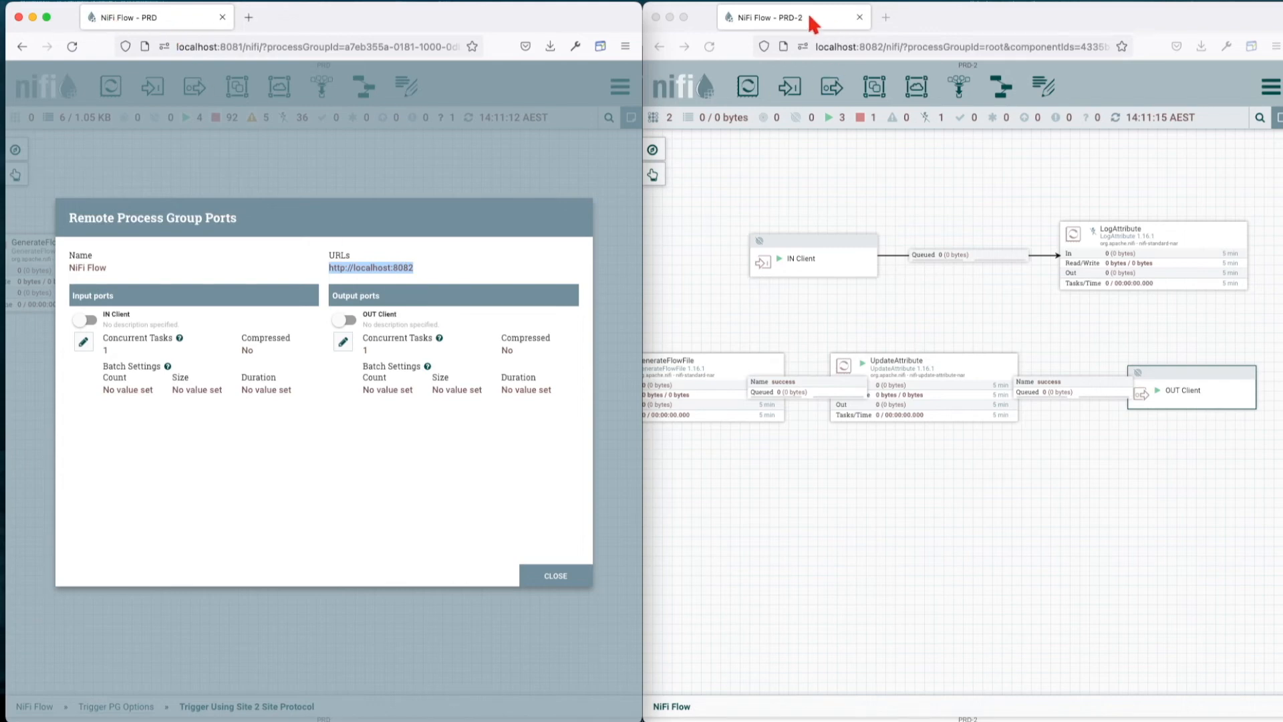
key("Escape")
left_click(907, 519)
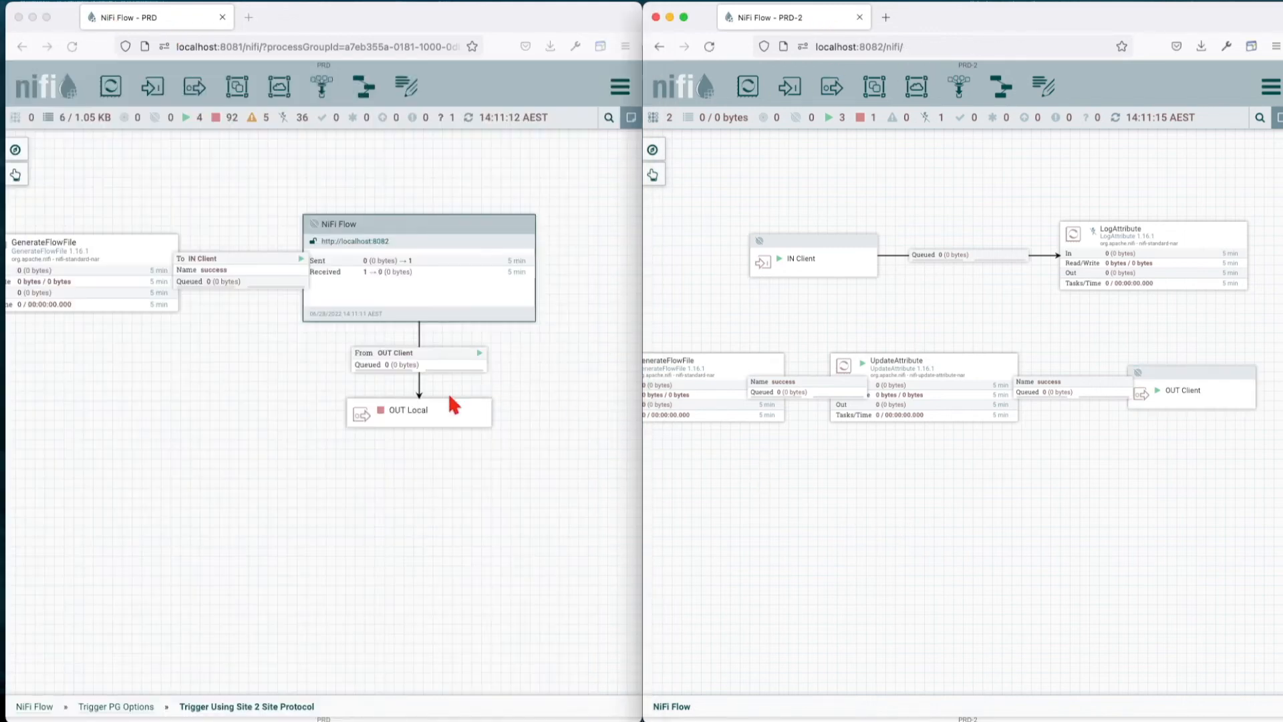
Run PRD-2's GenerateFlowFile processor once to send a flowfile through the OUT Client connection, and refresh the PRD-2 canvas.
left_click(409, 361)
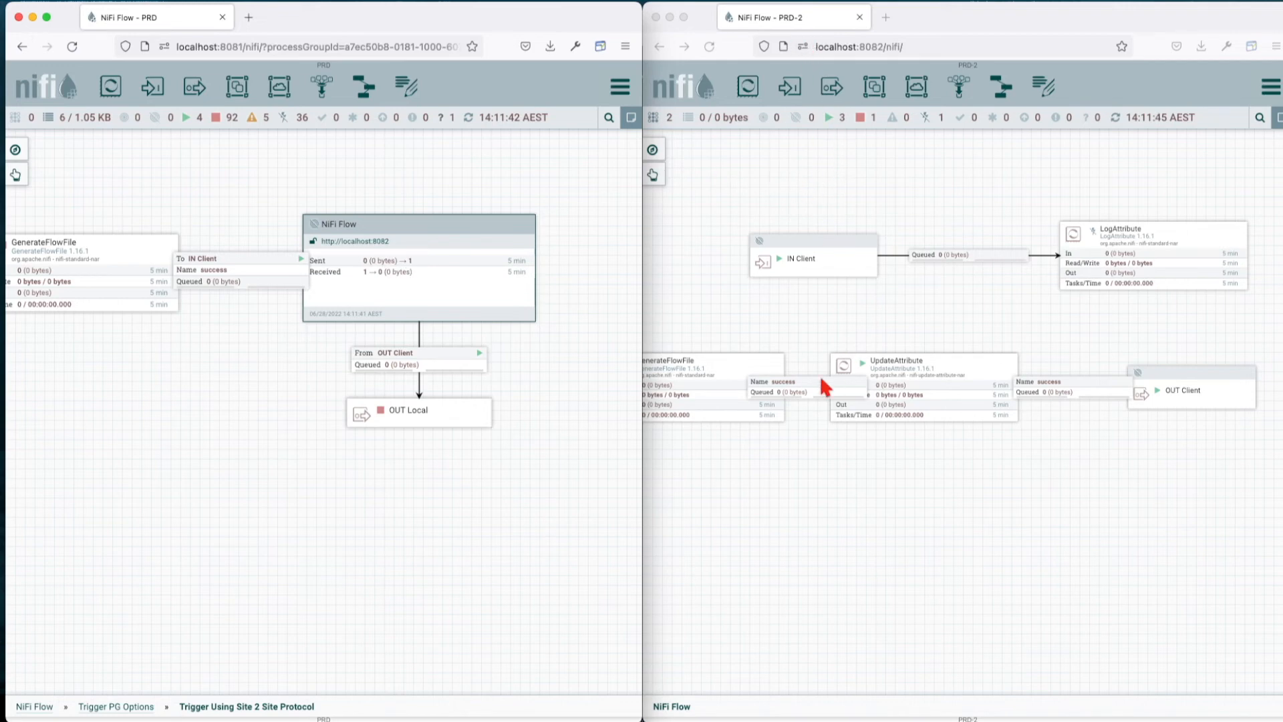
right_click(727, 378)
right_click(691, 381)
left_click(722, 419)
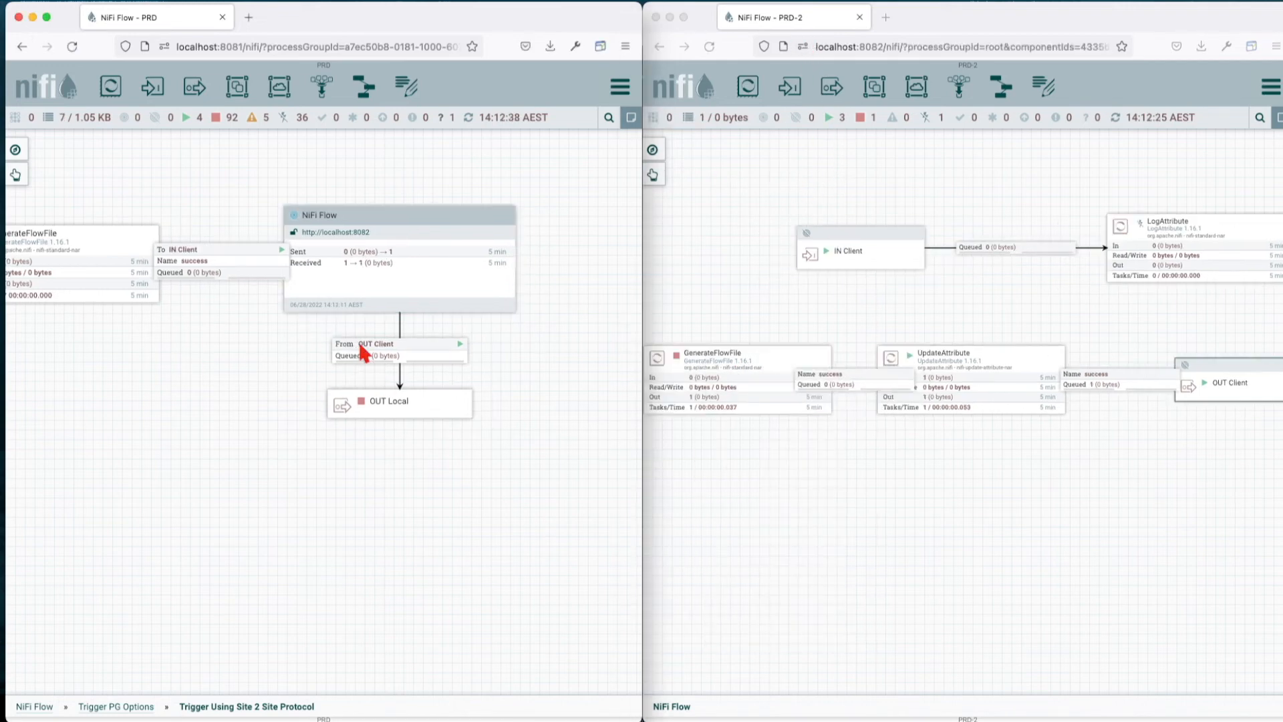
left_click(361, 347)
right_click(1101, 420)
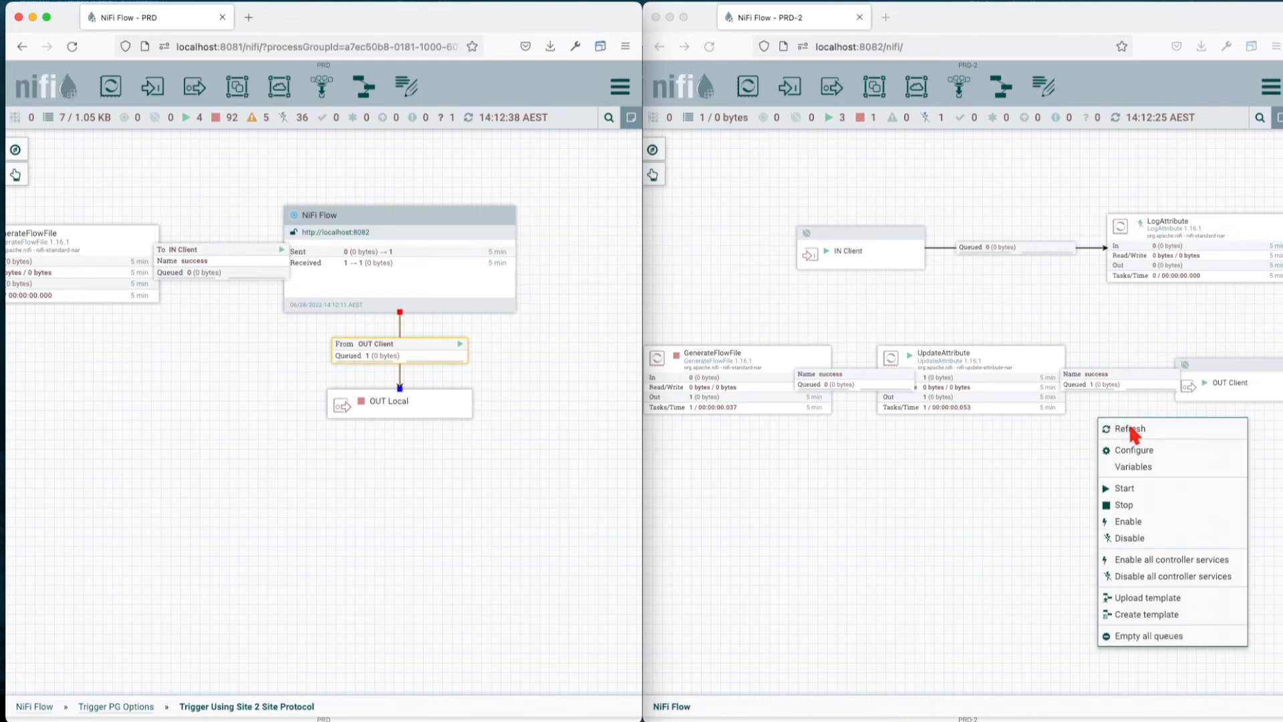
left_click(1131, 430)
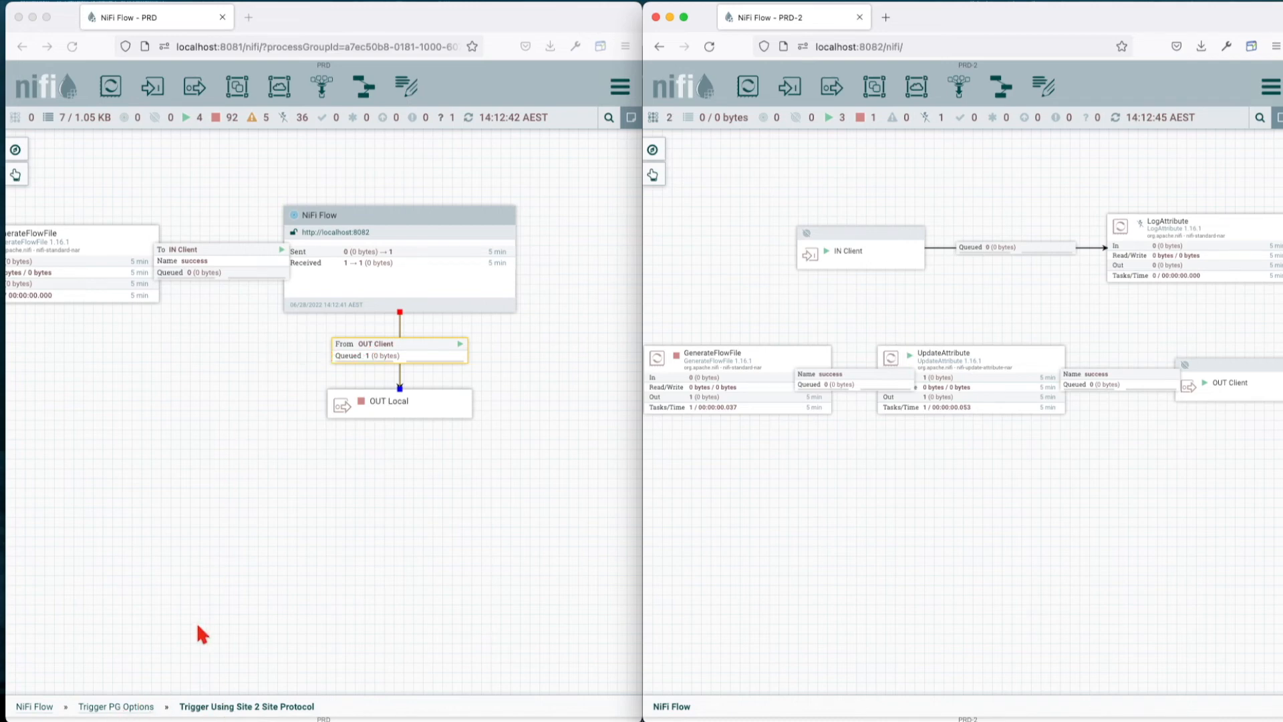
View the OUT Local port's downstream connections and close the dialog.
left_click(385, 421)
left_click(384, 416)
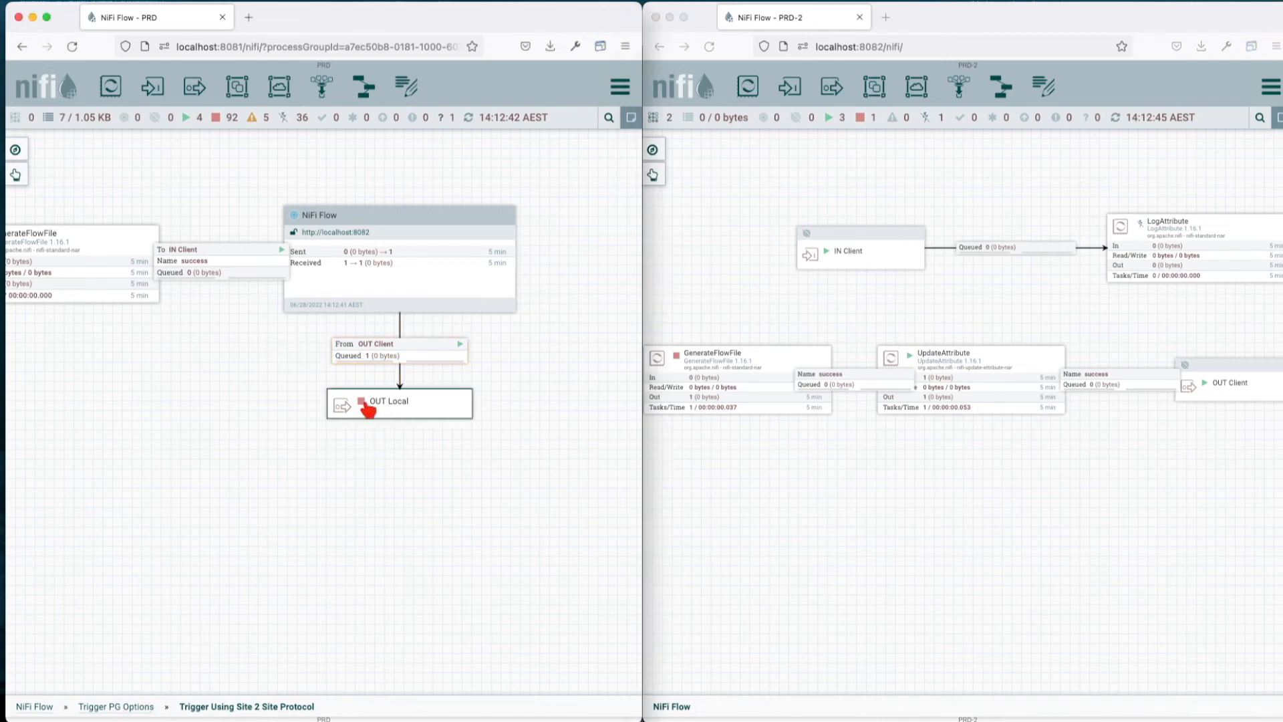
right_click(373, 412)
mouse_move(431, 493)
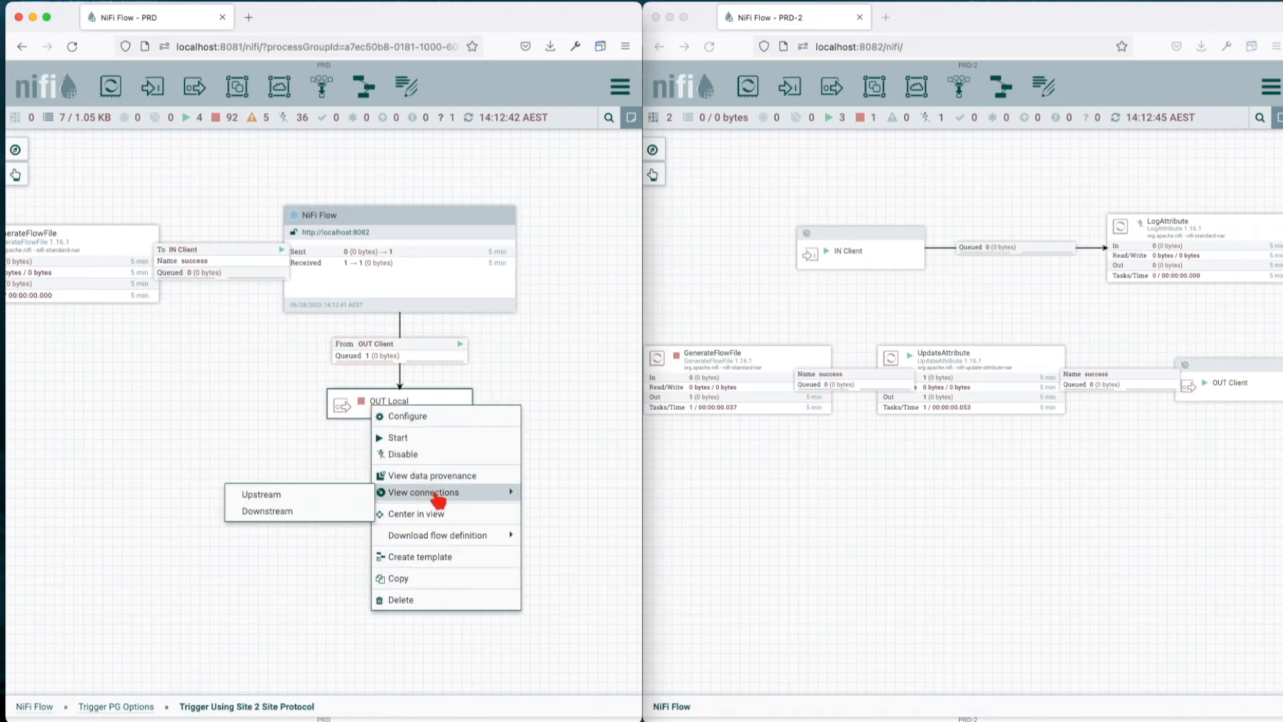
left_click(309, 511)
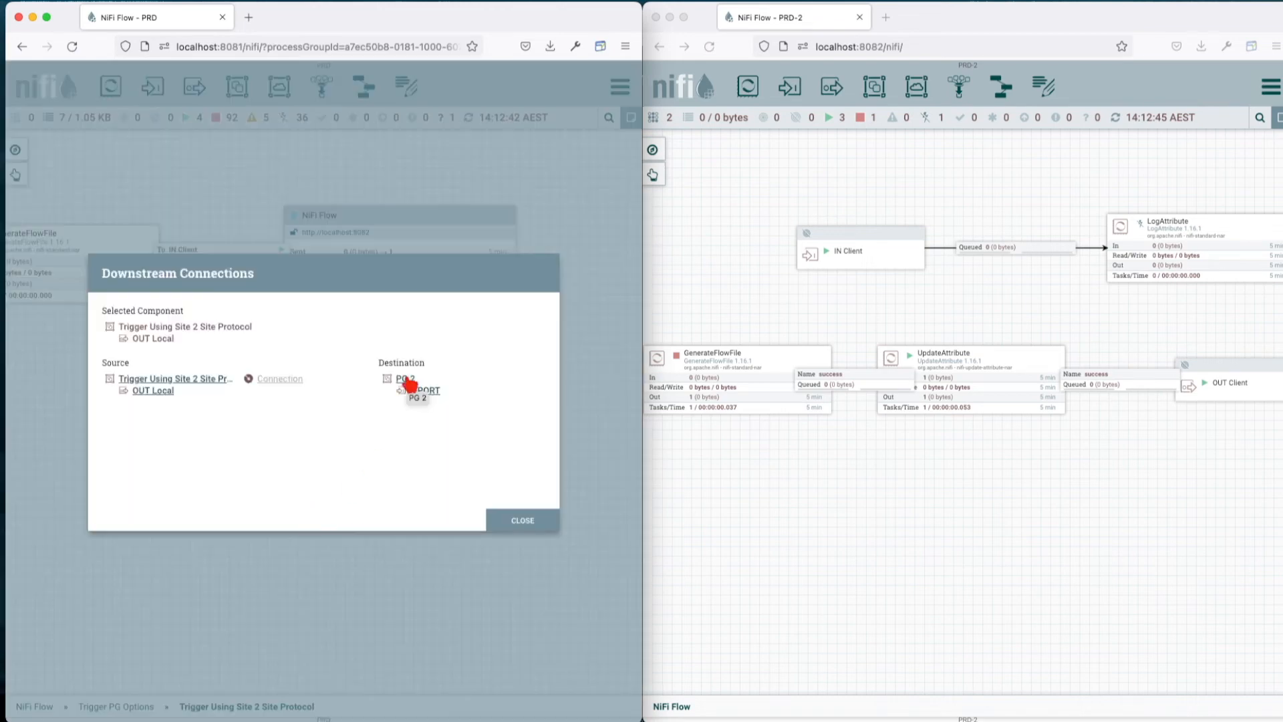
left_click(531, 516)
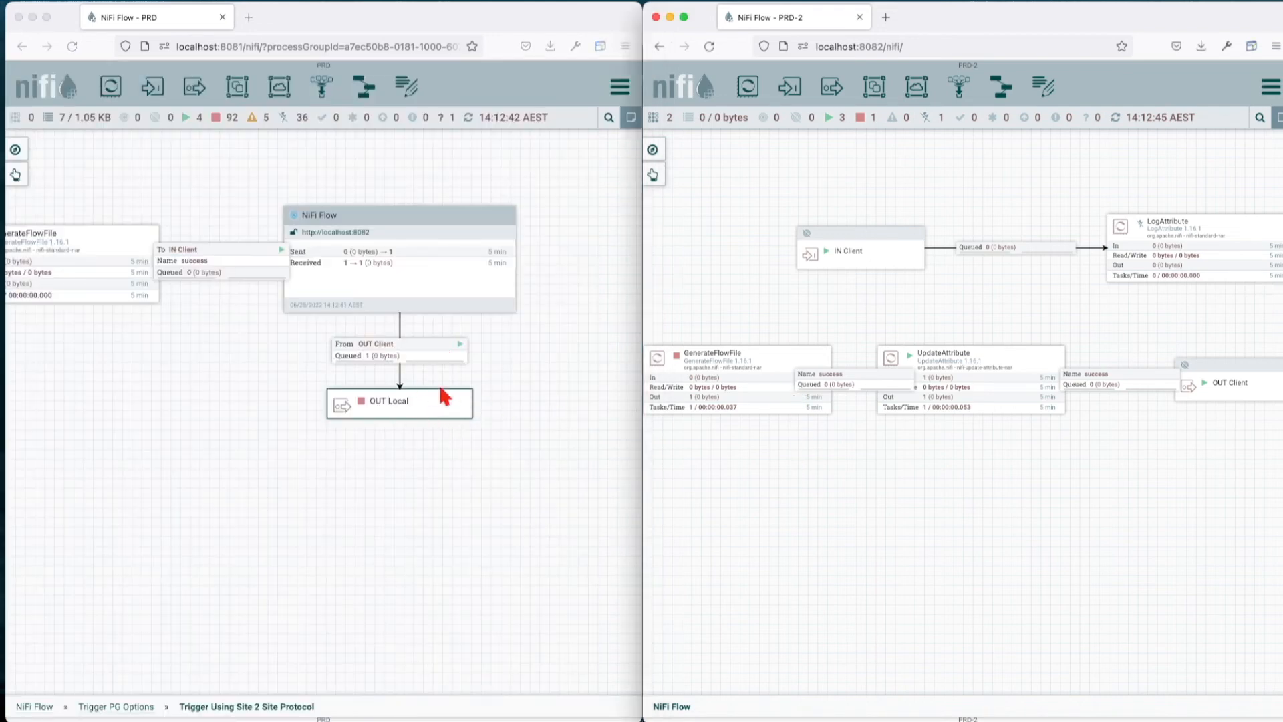
Empty the queue of the OUT Client connection that feeds the OUT Local port.
right_click(404, 348)
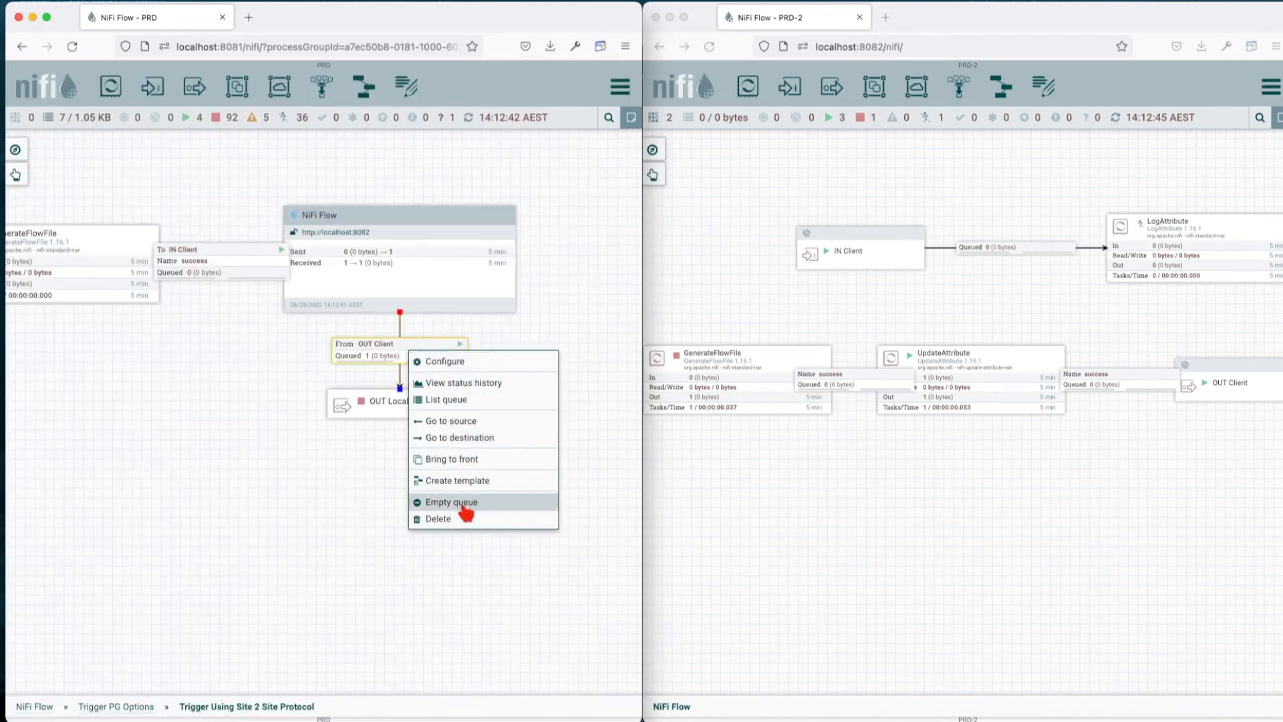
left_click(460, 503)
left_click(404, 468)
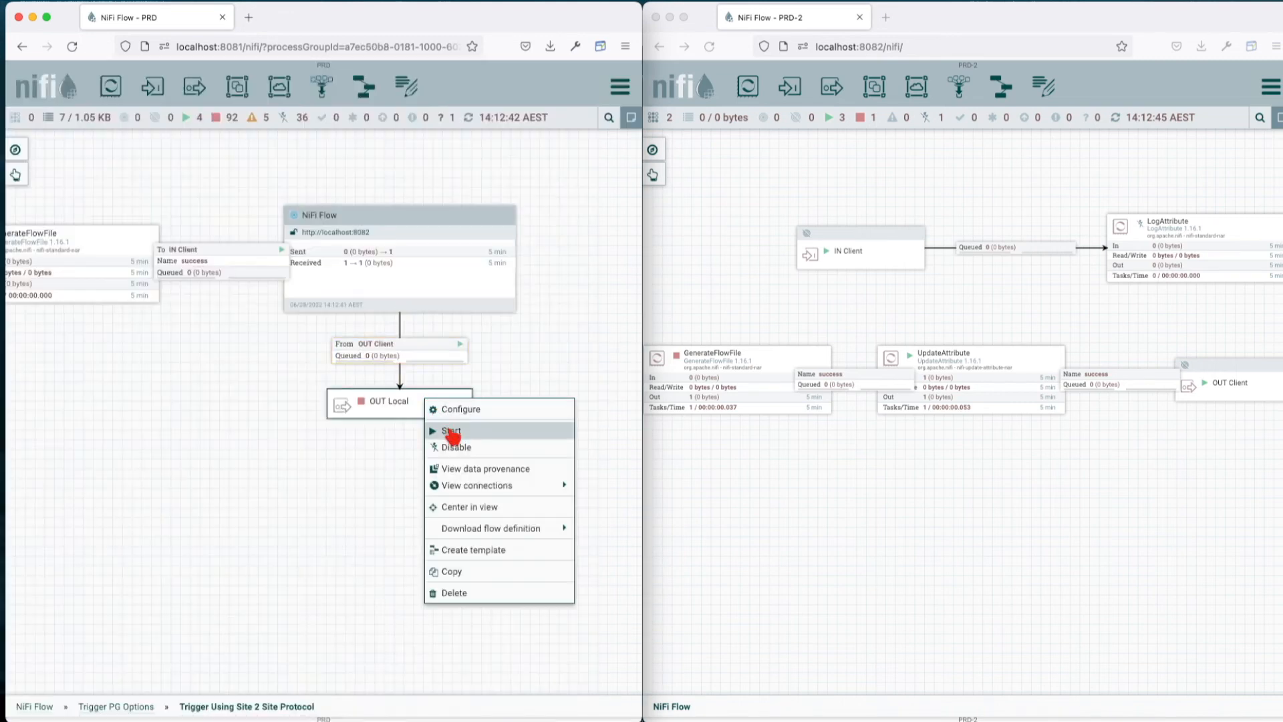
Start the OUT Local port and go back up to the parent Trigger PG Options group.
left_click(453, 431)
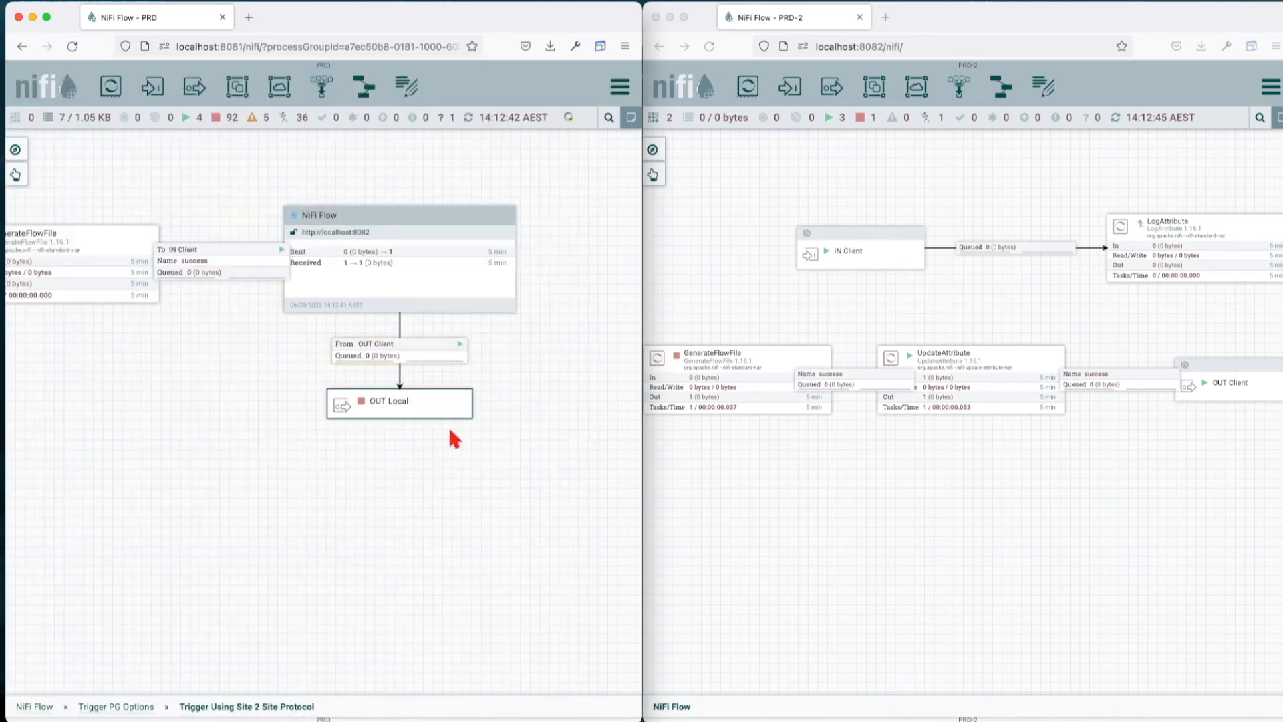
right_click(326, 432)
left_click(362, 439)
right_click(367, 436)
left_click(379, 455)
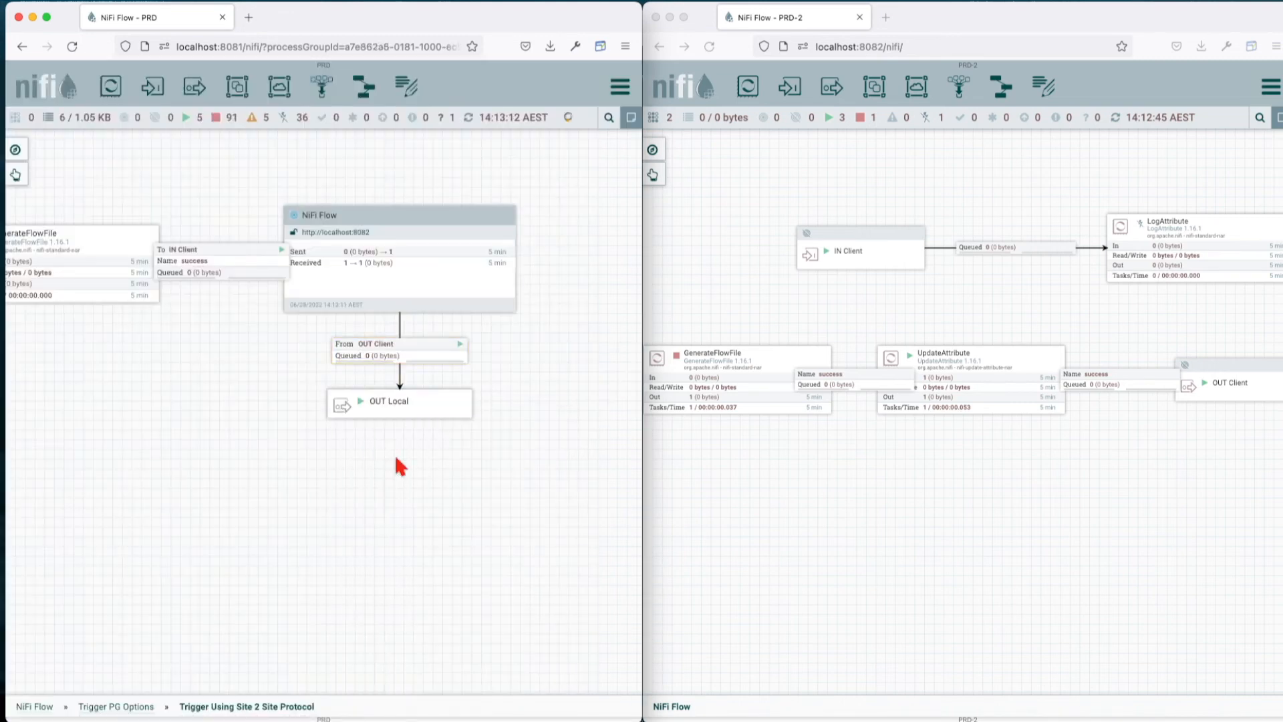
Bring up Slack's demo-slack channel, place its window over the PRD canvas, and return to the PRD-2 browser window.
left_click(702, 689)
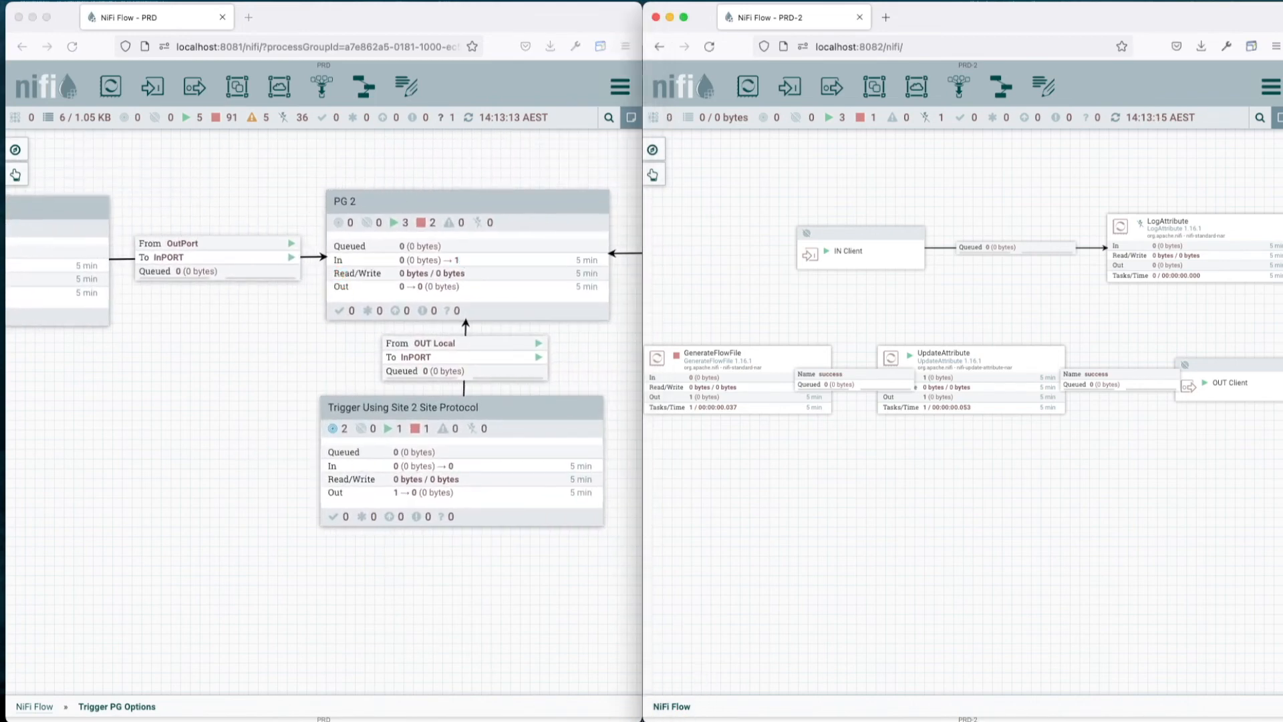
key("super+Tab")
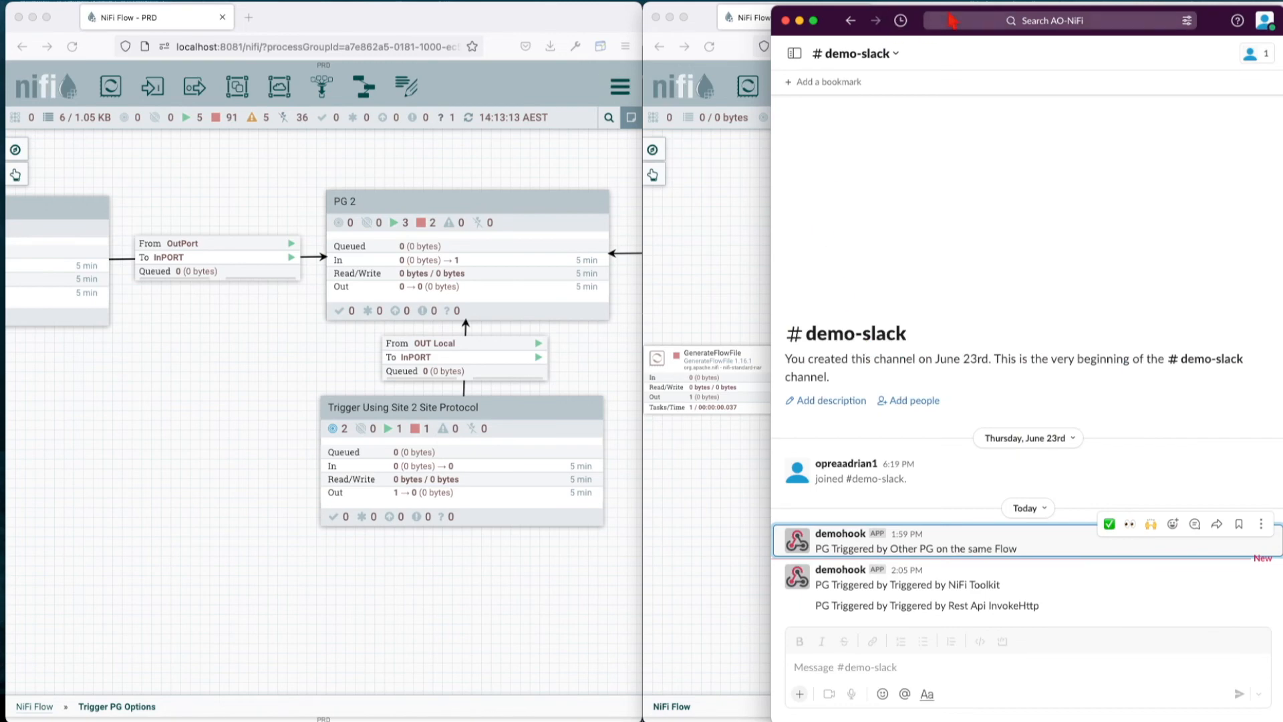
left_click(892, 23)
left_click_drag(729, 21, 529, 181)
left_click(836, 28)
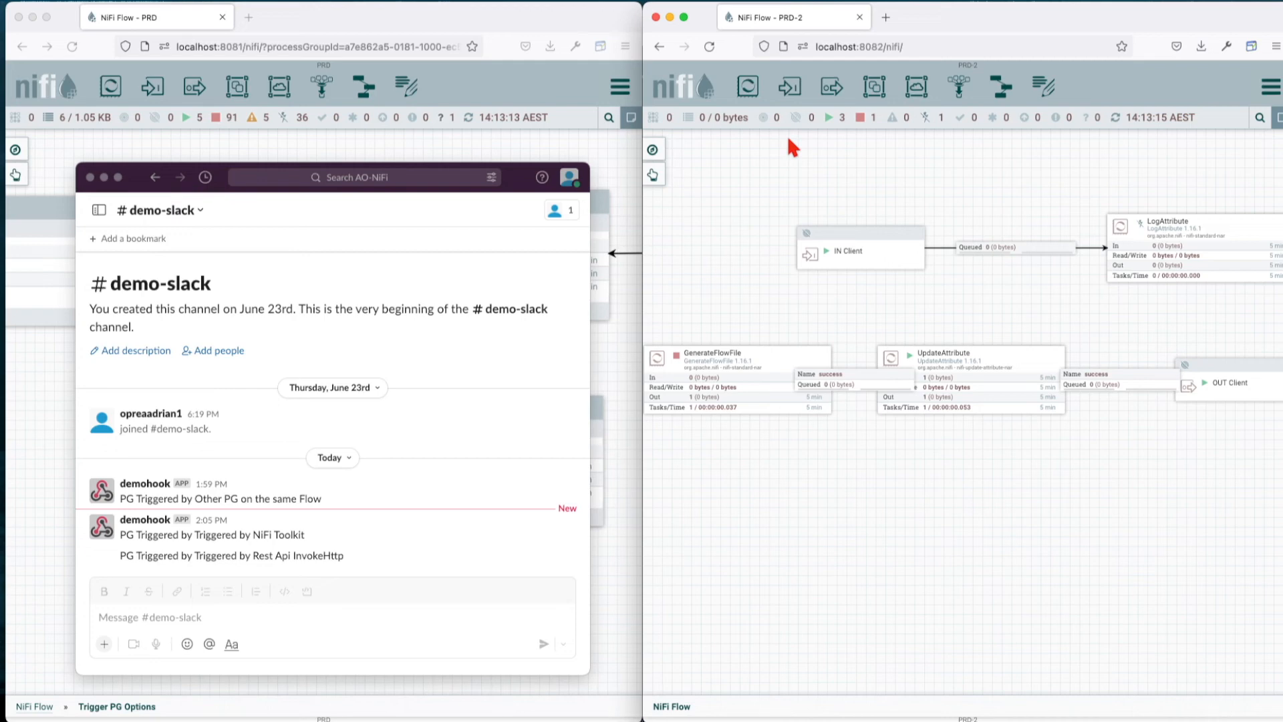
Run PRD-2's GenerateFlowFile processor once and check the demo-slack channel for the trigger message.
right_click(697, 376)
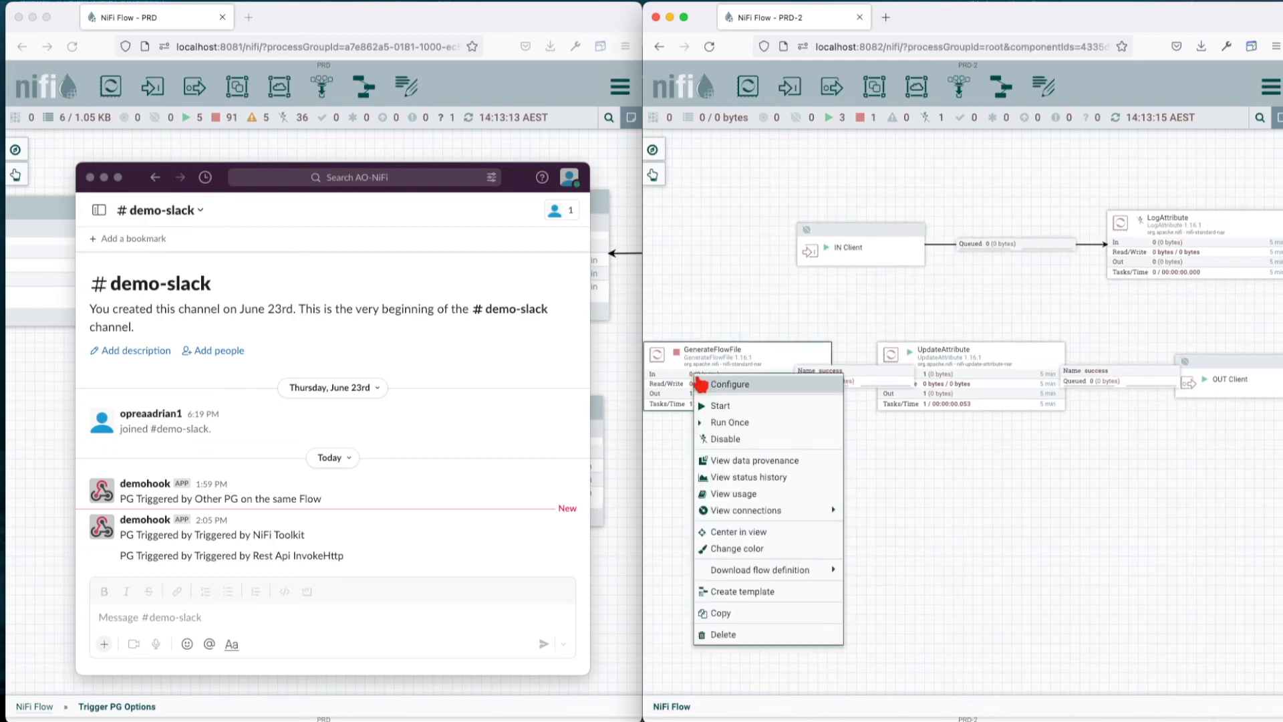
left_click(722, 422)
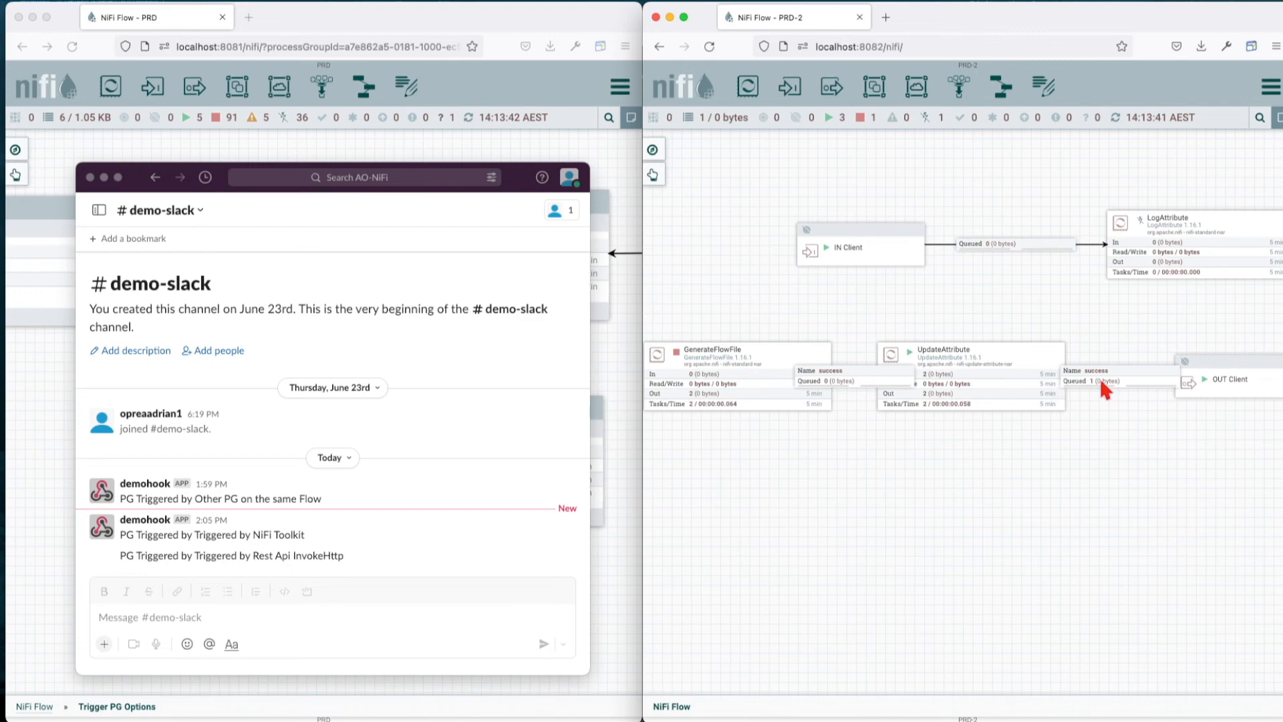
left_click(421, 564)
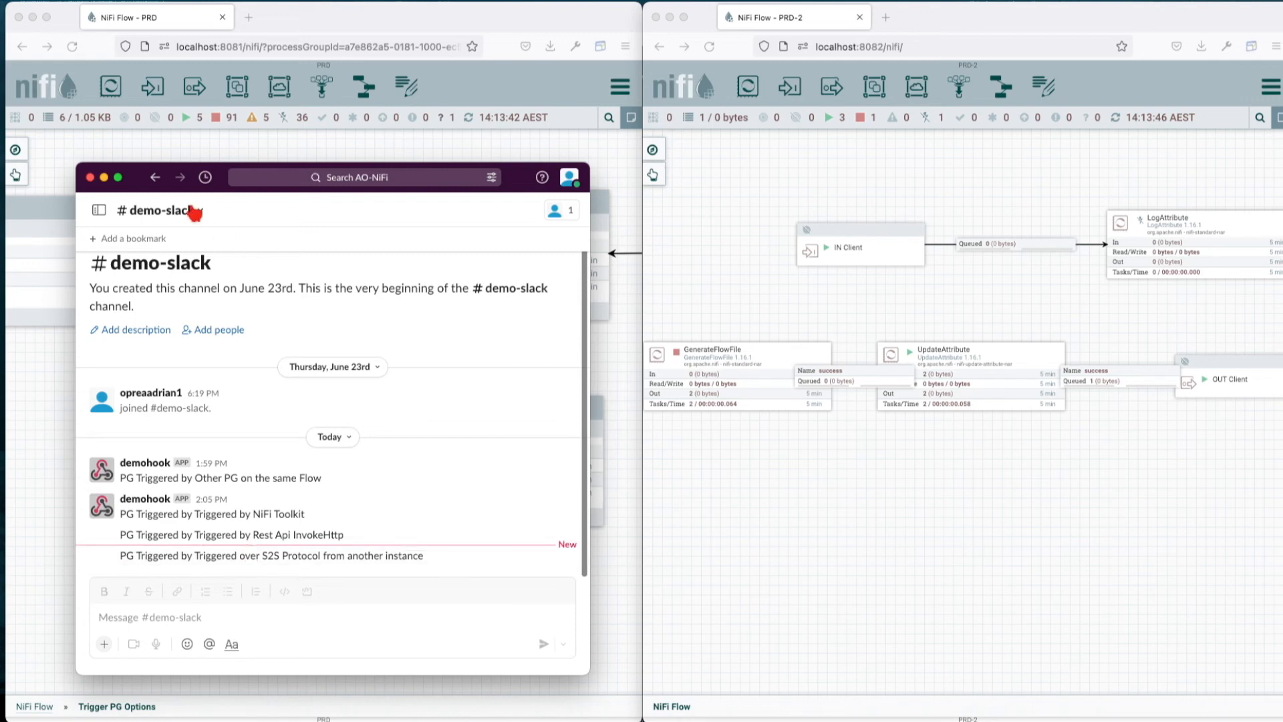
Minimize the Slack window and refresh the PRD canvas of Trigger PG Options.
left_click(104, 178)
right_click(231, 327)
left_click(260, 339)
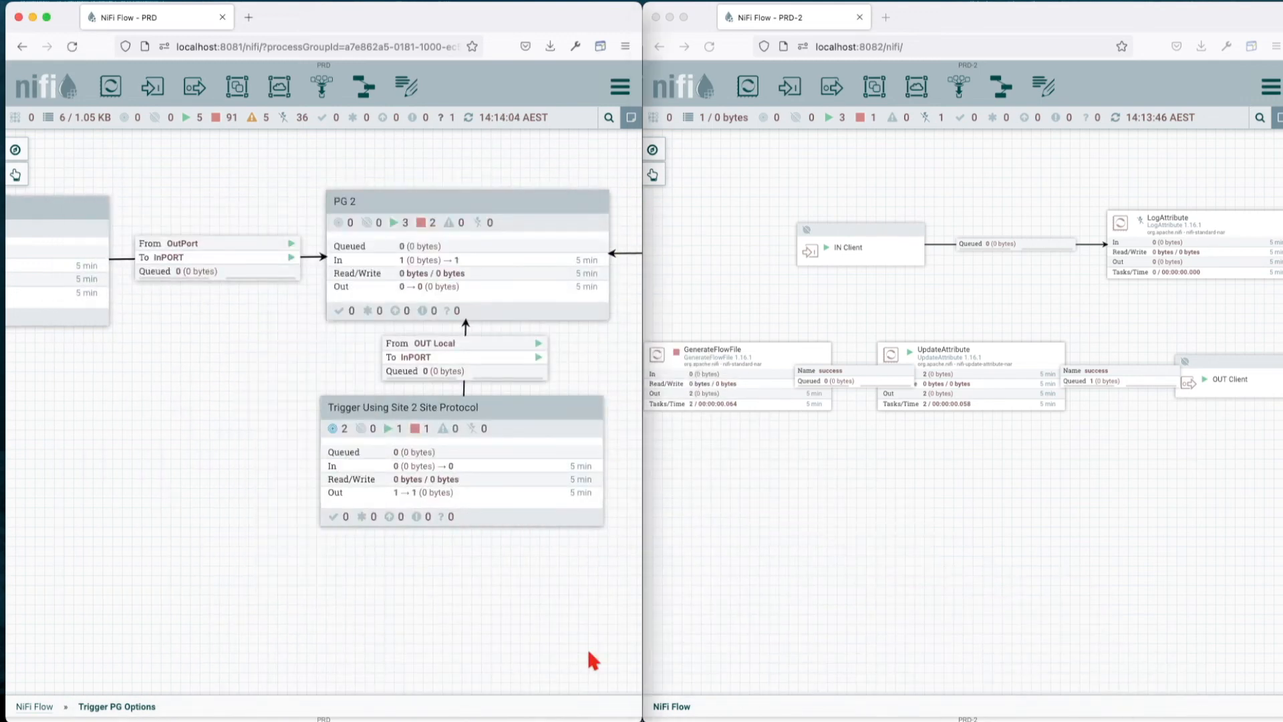
Widen the PRD browser window to full width and move the Trigger Using Local Ports and Trigger using Toolkit groups closer to PG 2.
left_click_drag(626, 713, 1279, 720)
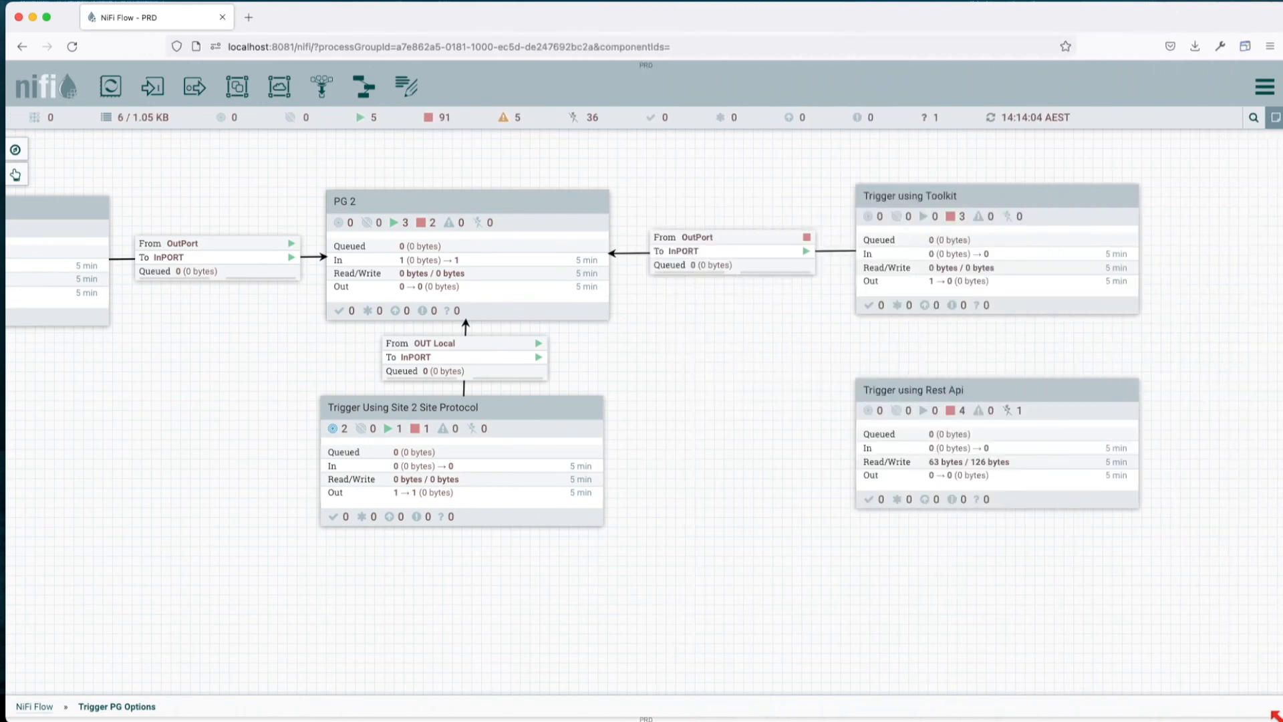
left_click_drag(765, 579, 891, 597)
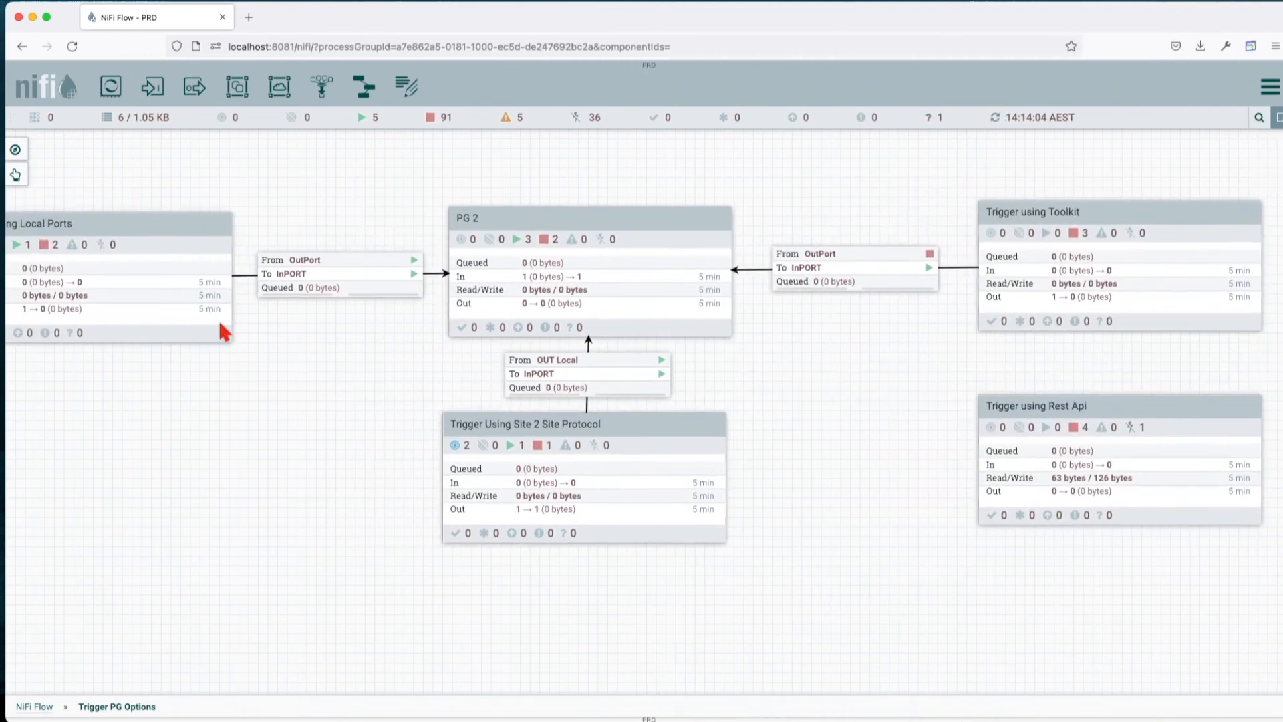
left_click_drag(175, 304, 204, 304)
left_click_drag(1094, 265, 1070, 265)
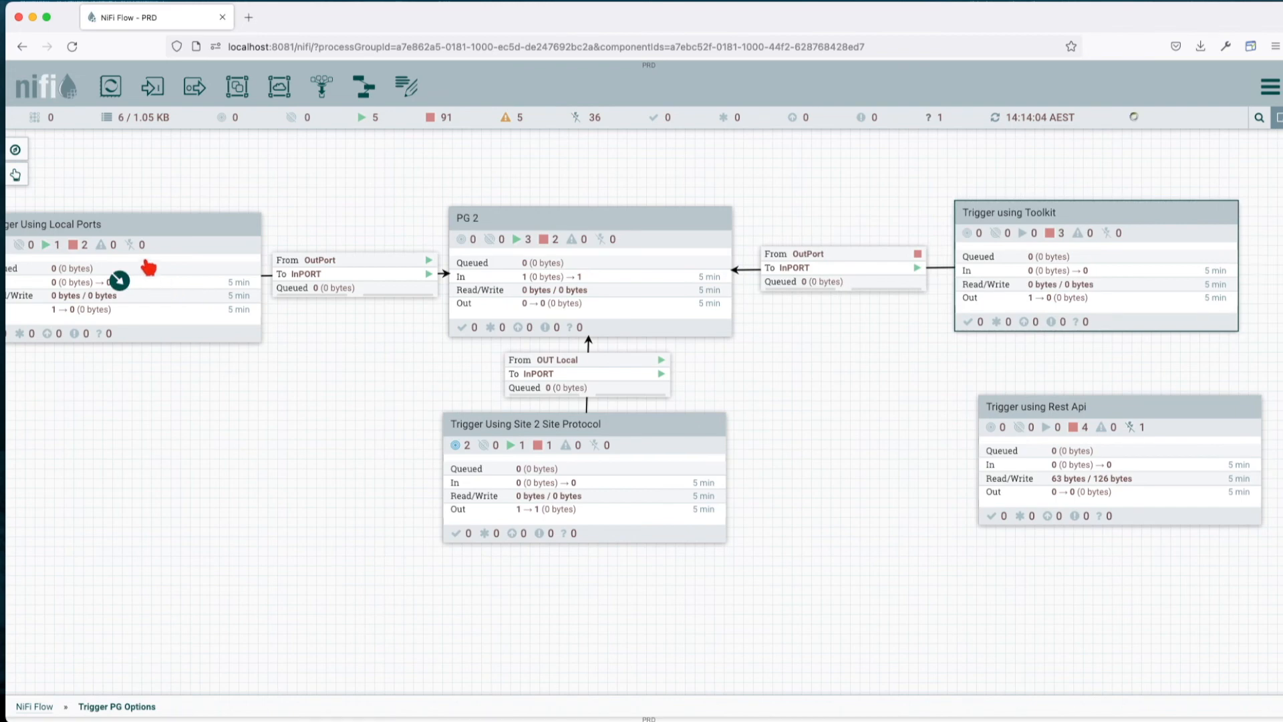
Review the Trigger Using Local Ports group, its connection to PG 2, PG 2 itself and the Trigger using Toolkit group.
left_click_drag(148, 398, 217, 404)
left_click(229, 288)
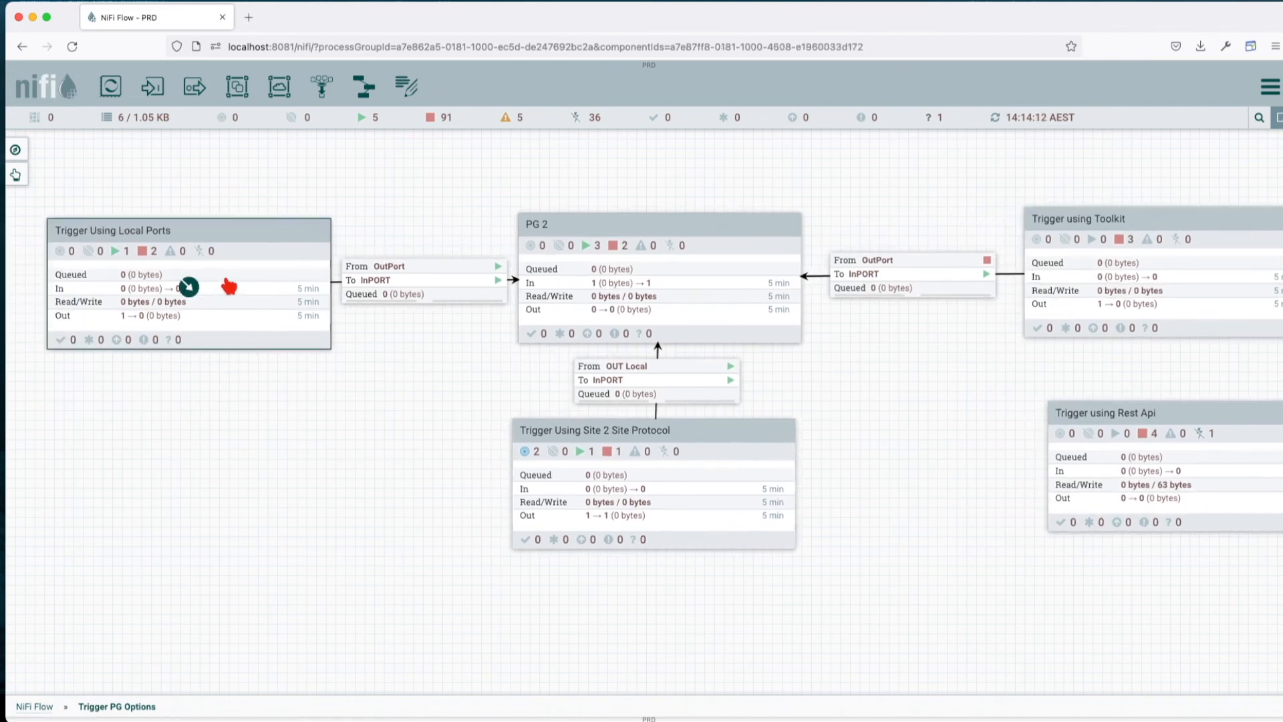
left_click(404, 281)
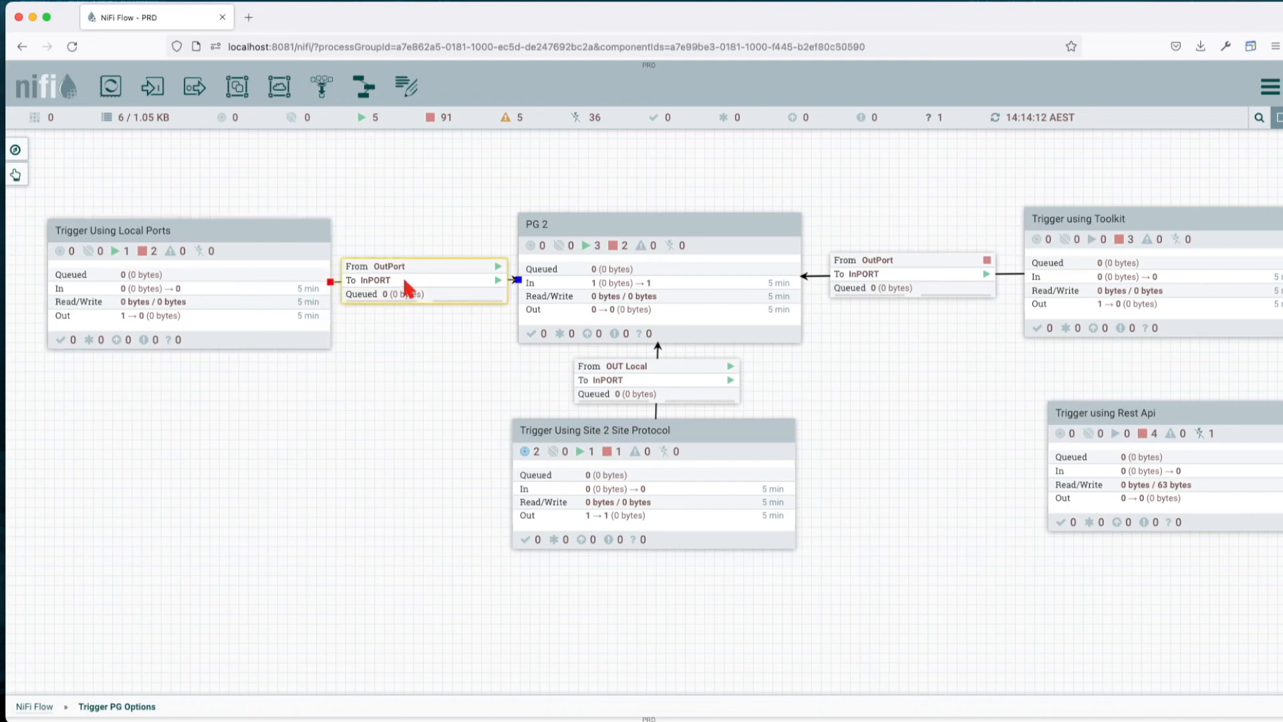
left_click(570, 286)
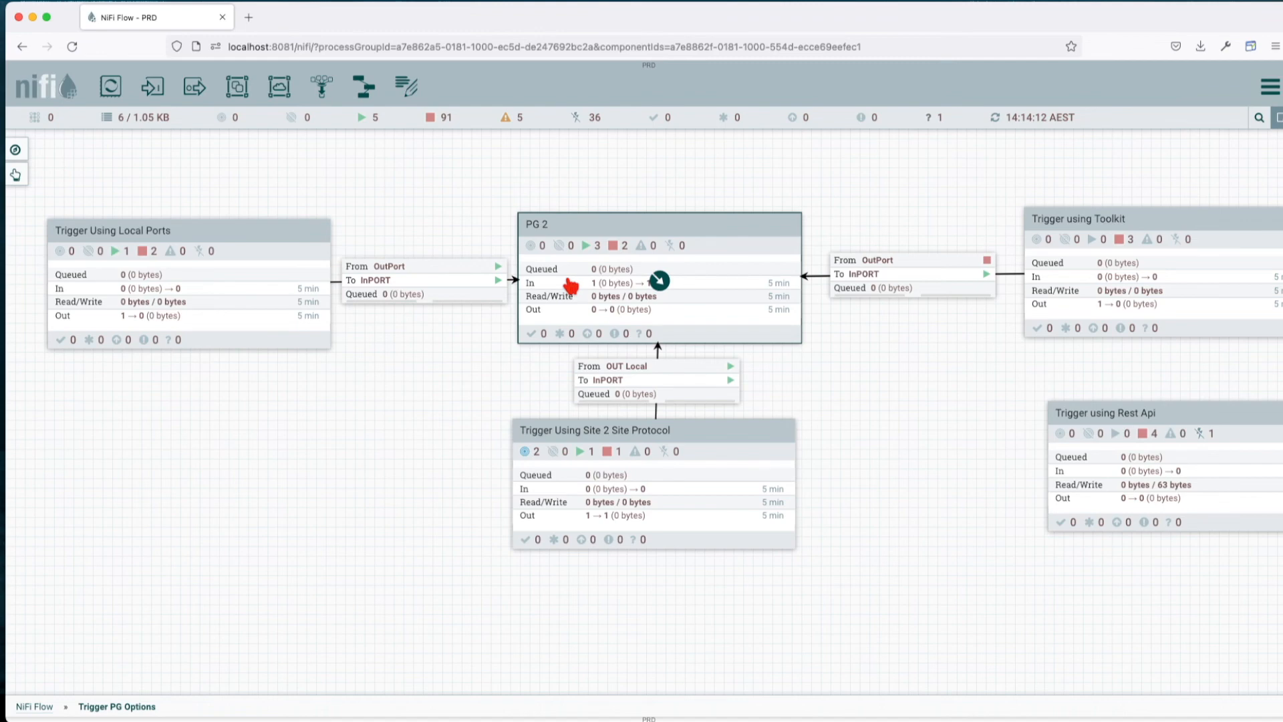
left_click(1061, 310)
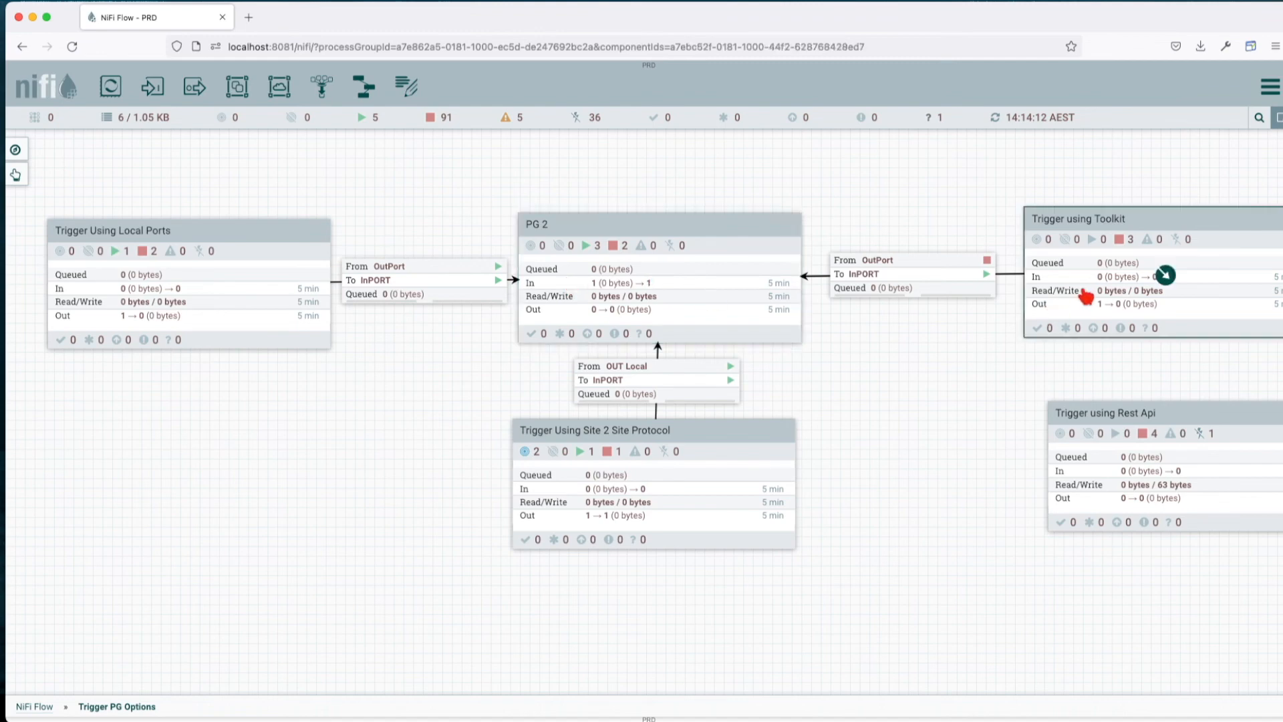
Move the Trigger using Rest Api group closer to the Site 2 Site group, and look at the Toolkit commands in the terminal.
left_click(1087, 432)
left_click_drag(1087, 432, 1076, 432)
key("super+Tab")
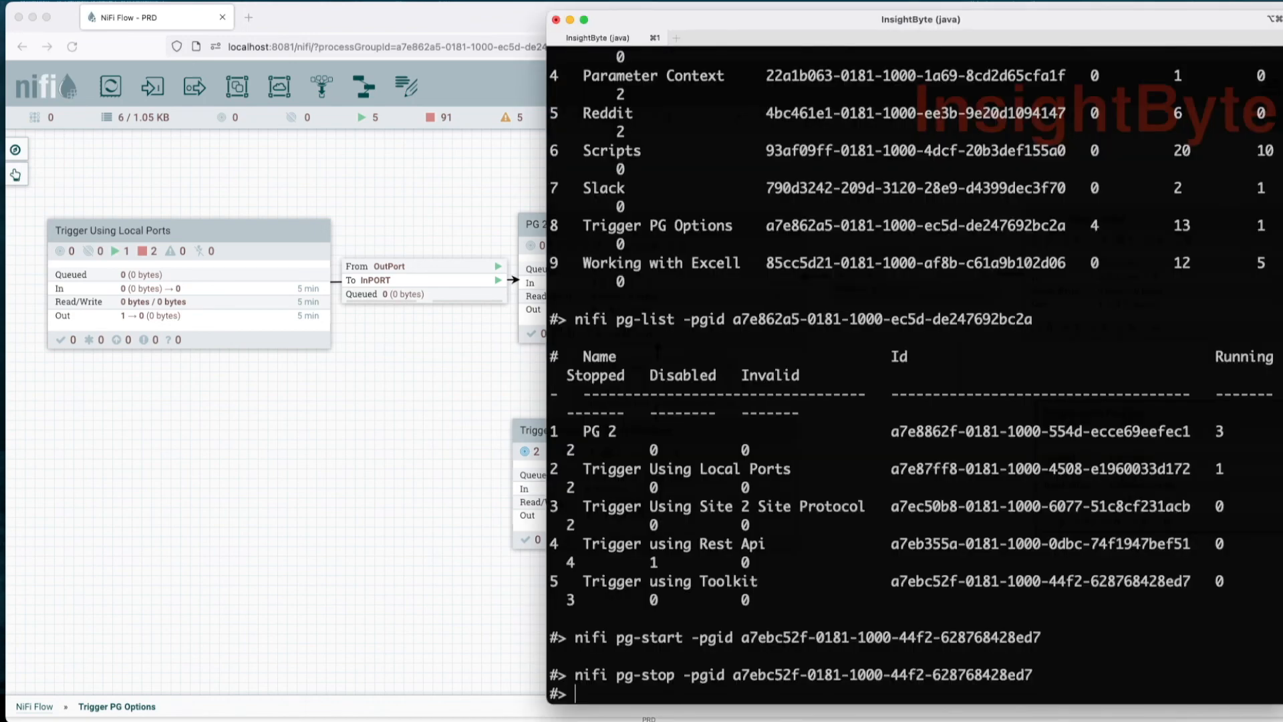
key("super+Tab")
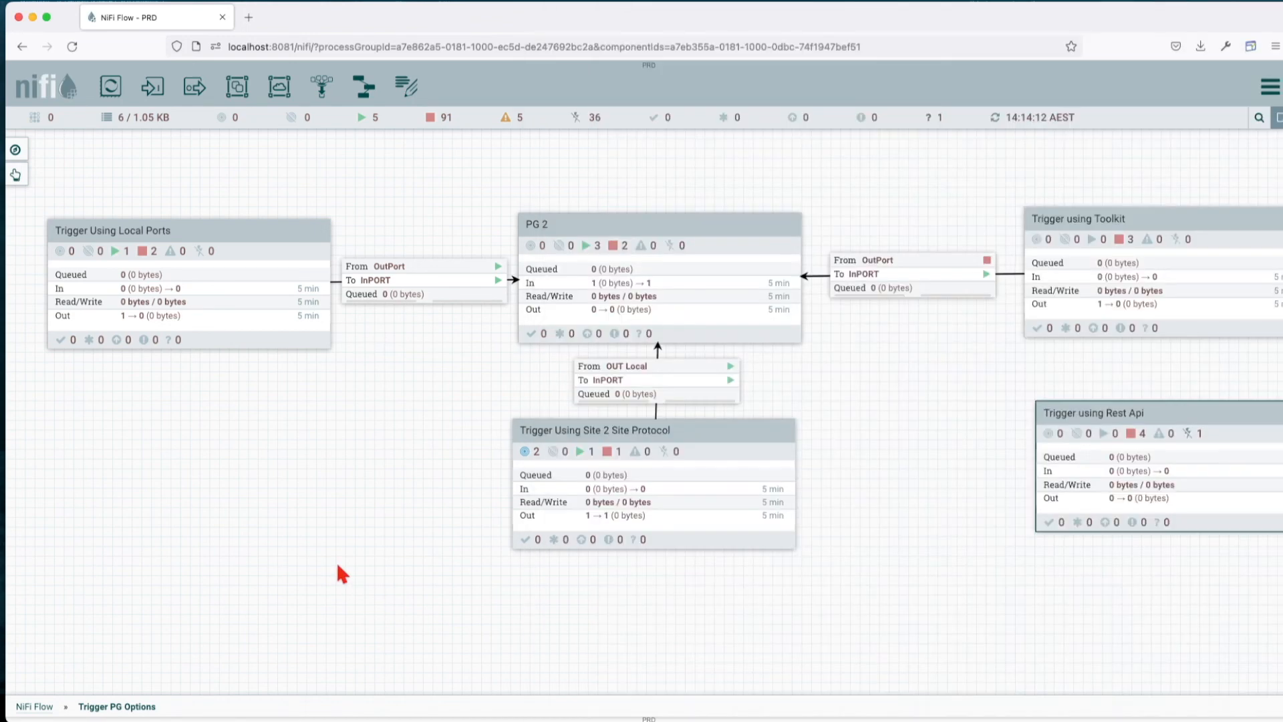
left_click_drag(1043, 466, 914, 455)
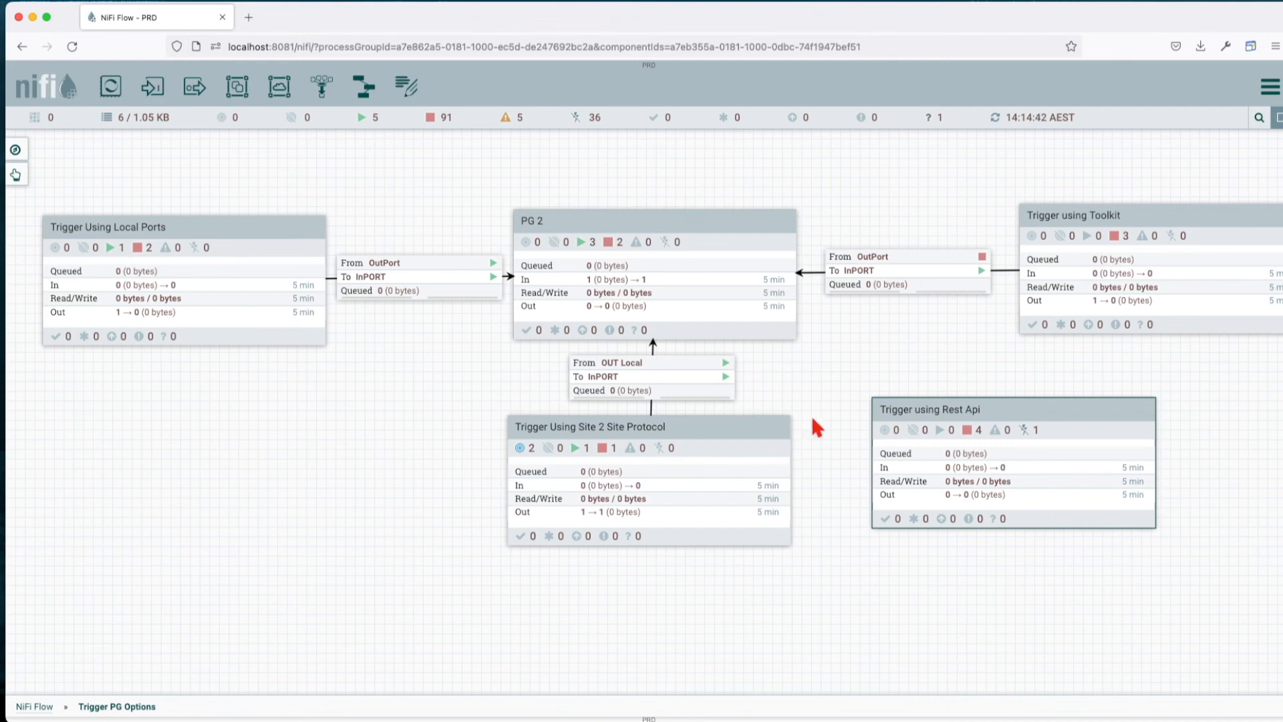
left_click_drag(812, 421, 835, 407)
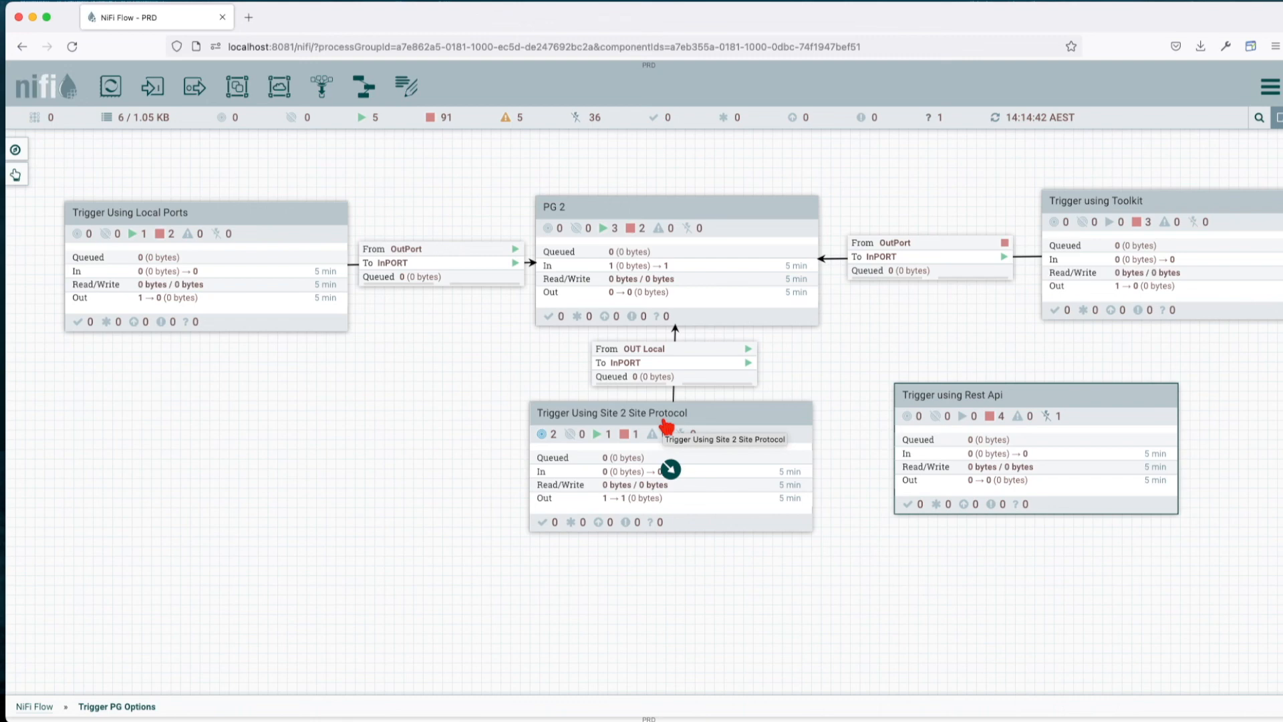
left_click(677, 260)
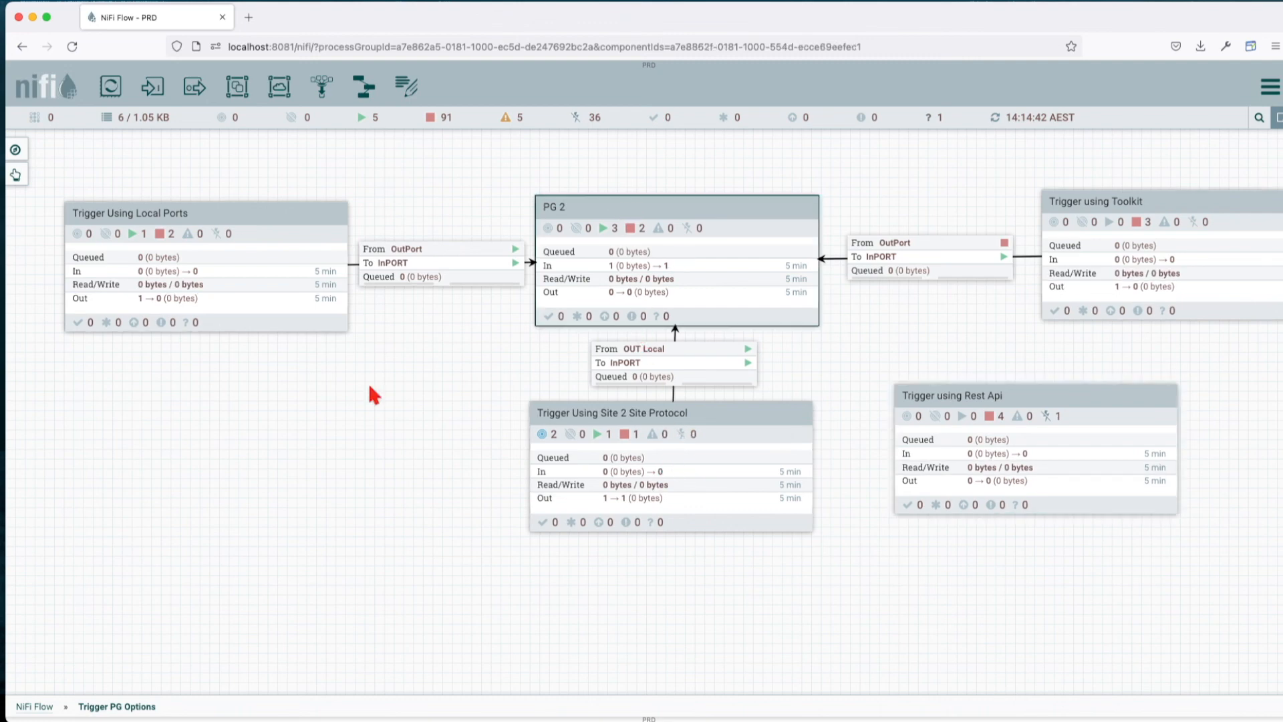